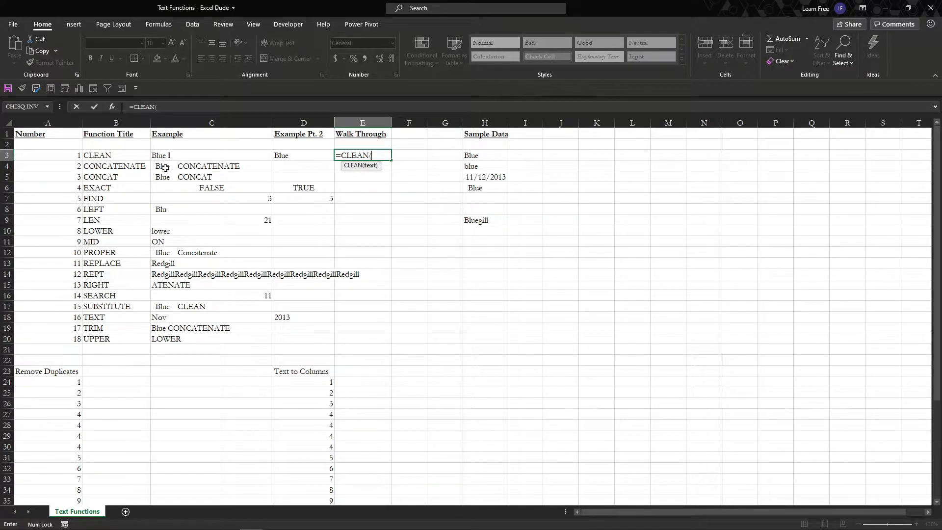
Complete the CLEAN formula in E3 so it cleans the text in C3.
{"action": "left_click", "coordinate": [186, 158]}
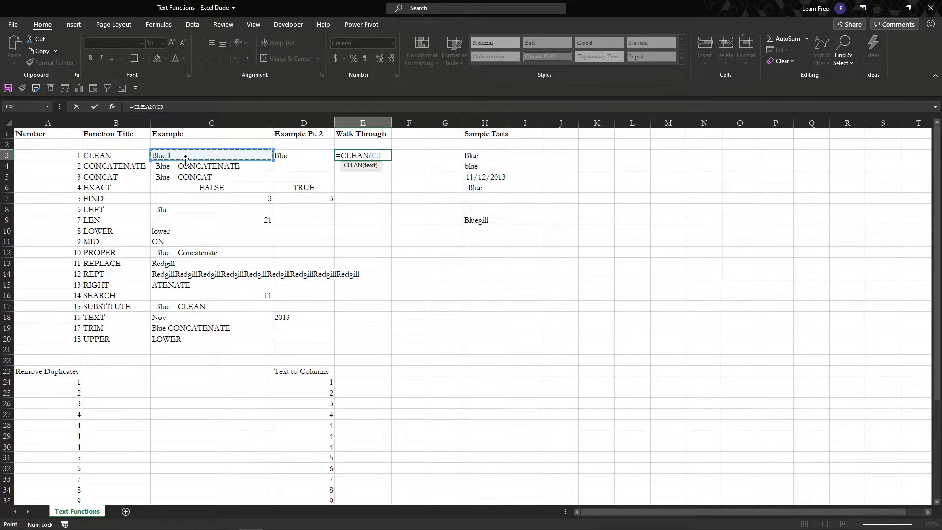
{"action": "type", "text": ")"}
{"action": "key", "text": "Return"}
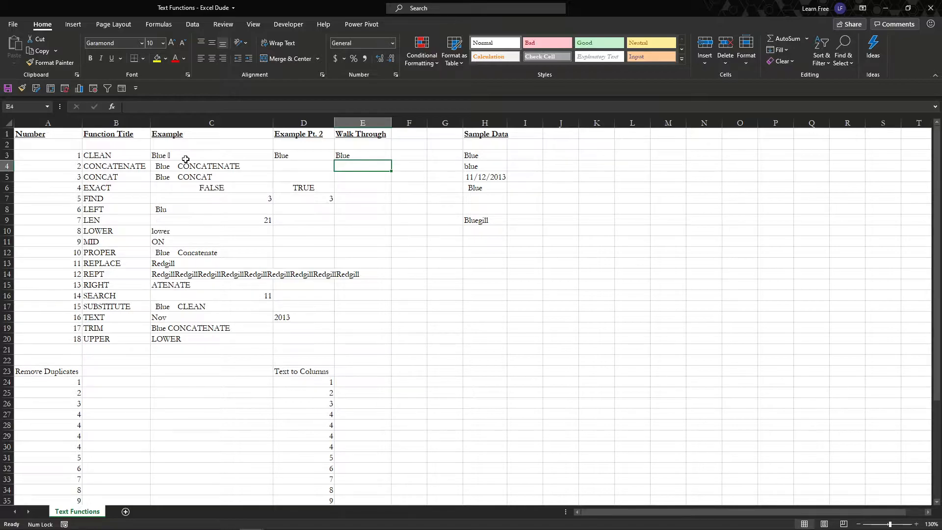
{"action": "left_click", "coordinate": [184, 166]}
{"action": "left_click", "coordinate": [142, 168]}
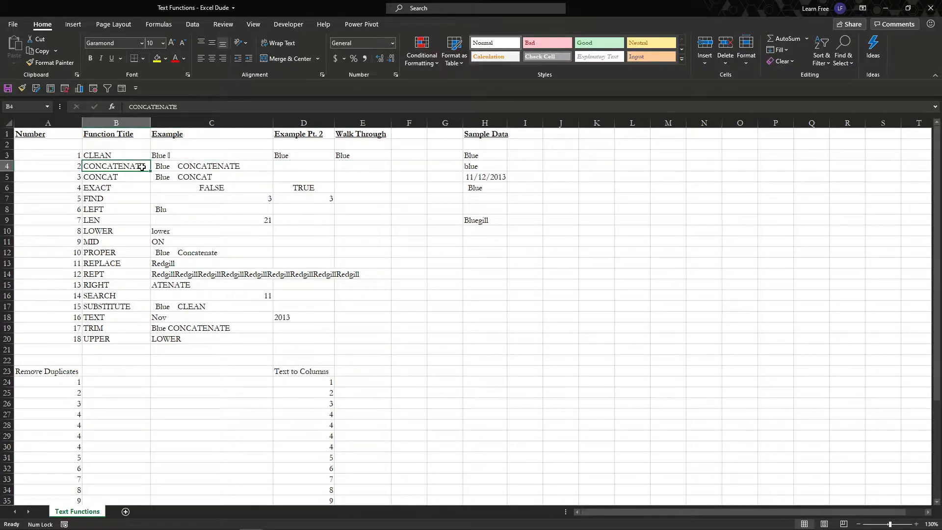
{"action": "left_click_drag", "start_coordinate": [140, 167], "coordinate": [132, 175]}
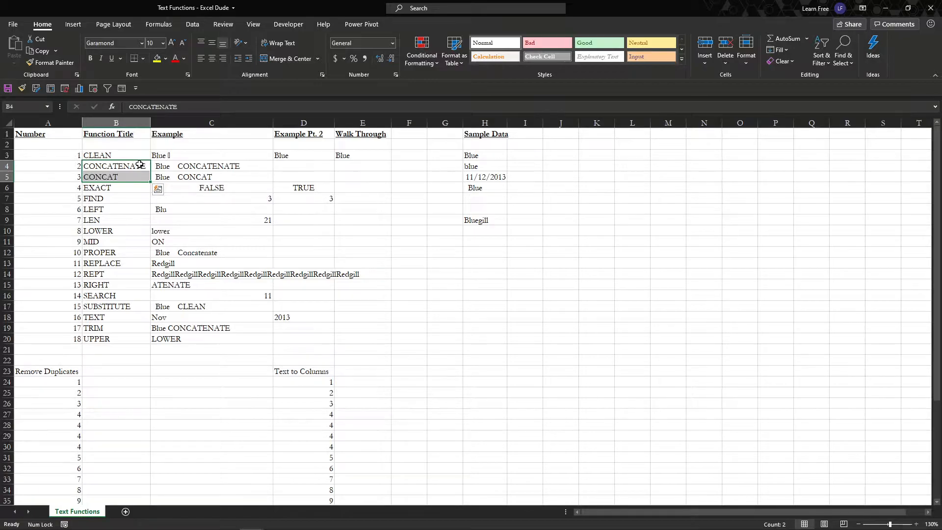
{"action": "left_click", "coordinate": [140, 165]}
{"action": "left_click", "coordinate": [139, 175]}
{"action": "left_click", "coordinate": [138, 167]}
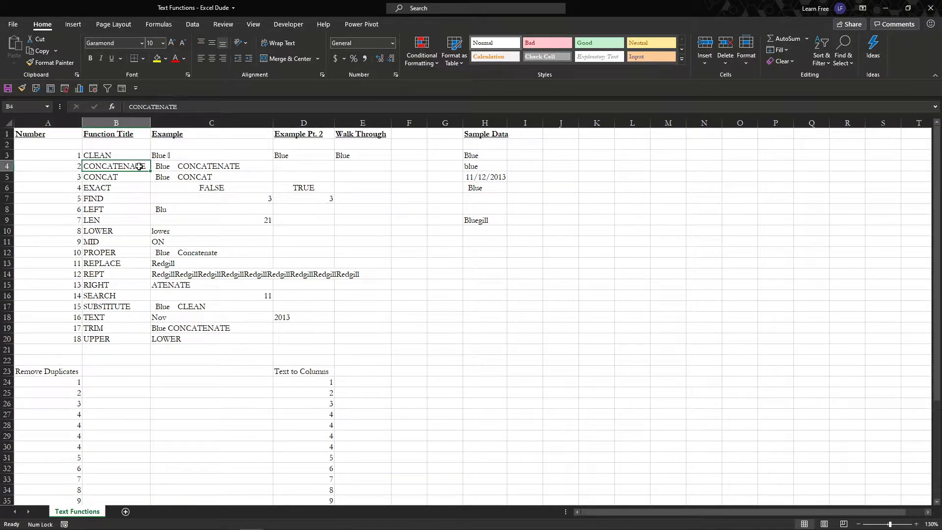
Enter a CONCATENATE formula in D4 joining B4, a space and A4, and widen column D to fit the text.
{"action": "left_click", "coordinate": [289, 168]}
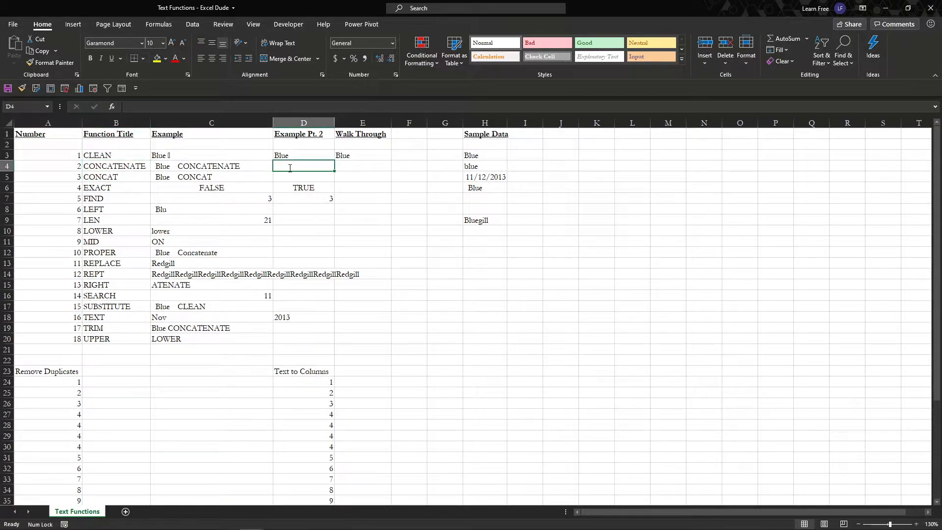
{"action": "type", "text": "="}
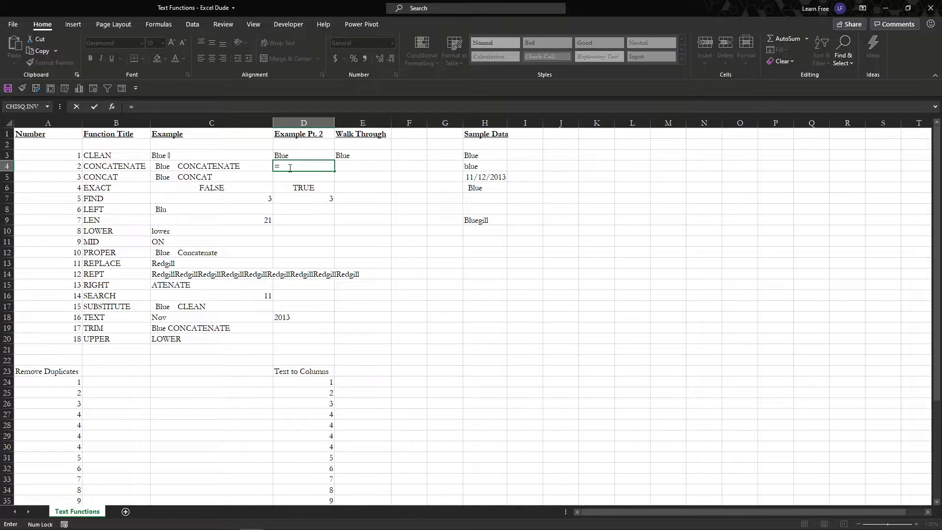
{"action": "type", "text": "concat"}
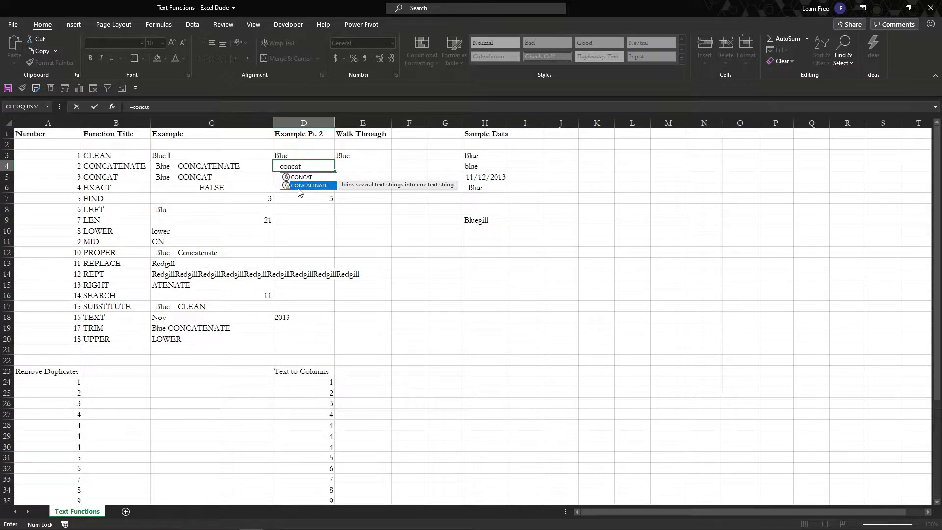
{"action": "double_click", "coordinate": [303, 185]}
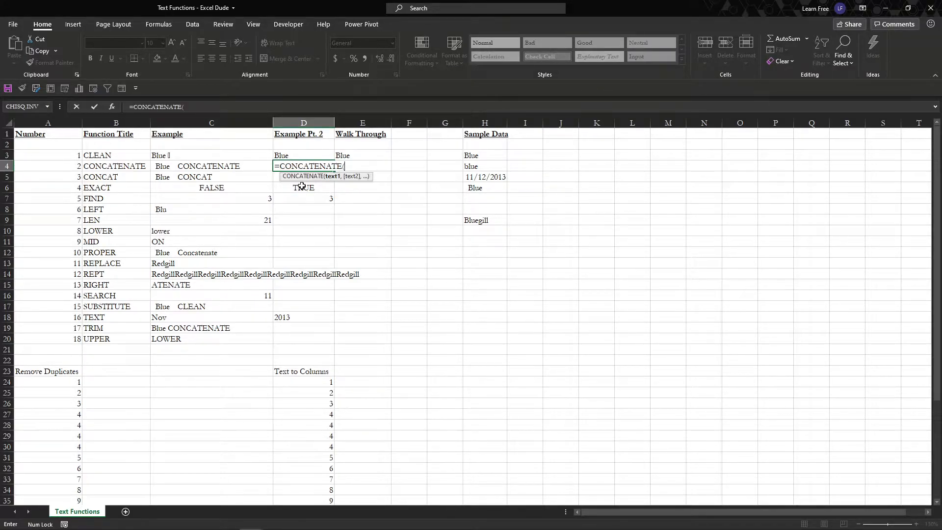
{"action": "left_click", "coordinate": [129, 167]}
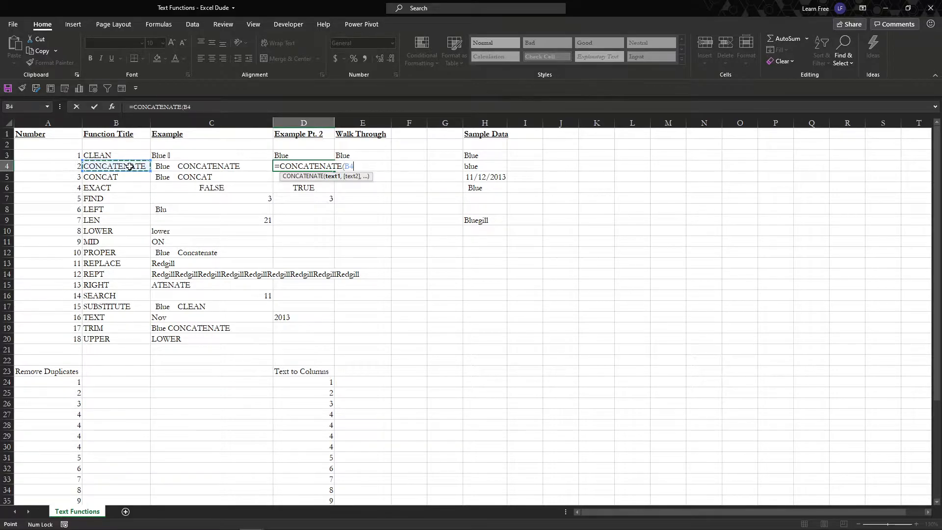
{"action": "type", "text": ","}
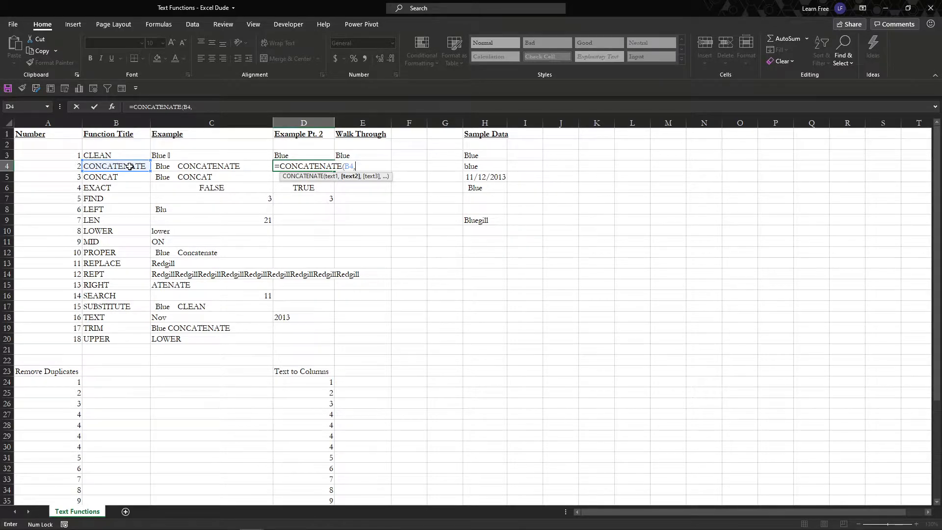
{"action": "type", "text": "\" \","}
{"action": "left_click", "coordinate": [72, 167]}
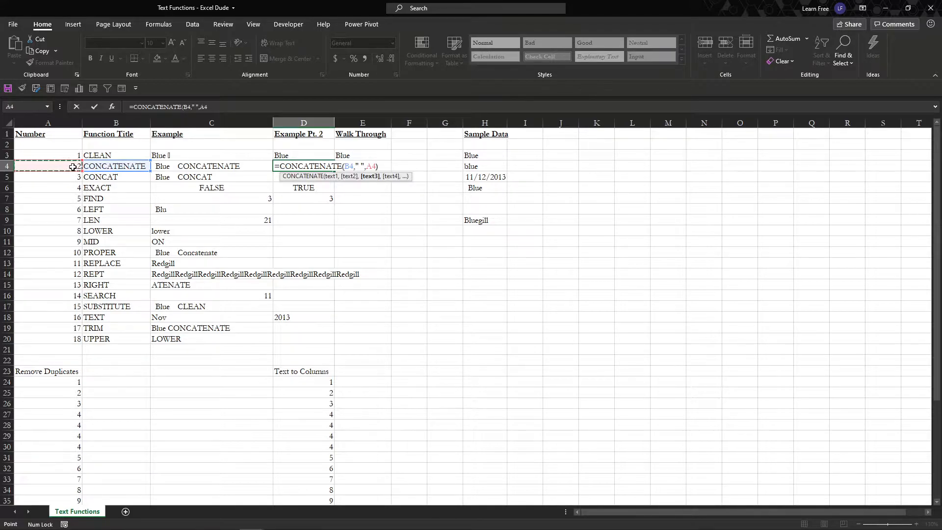
{"action": "key", "text": "Return"}
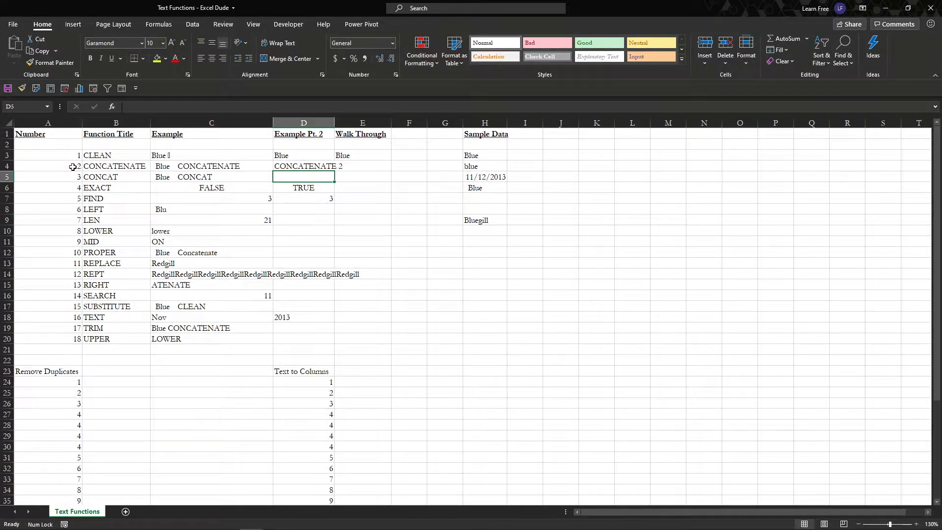
{"action": "left_click_drag", "start_coordinate": [335, 122], "coordinate": [373, 122]}
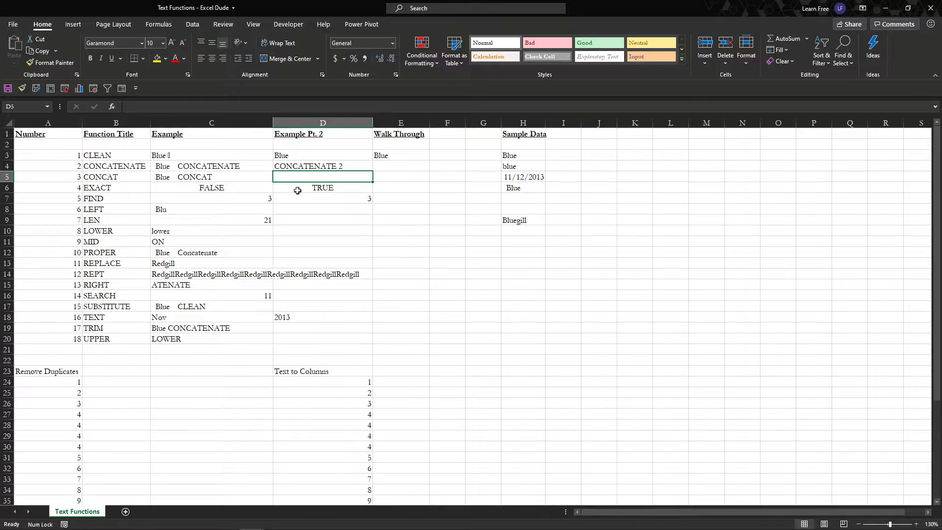
Enter a CONCAT formula in D5 joining B5, a space and A5.
{"action": "type", "text": "="}
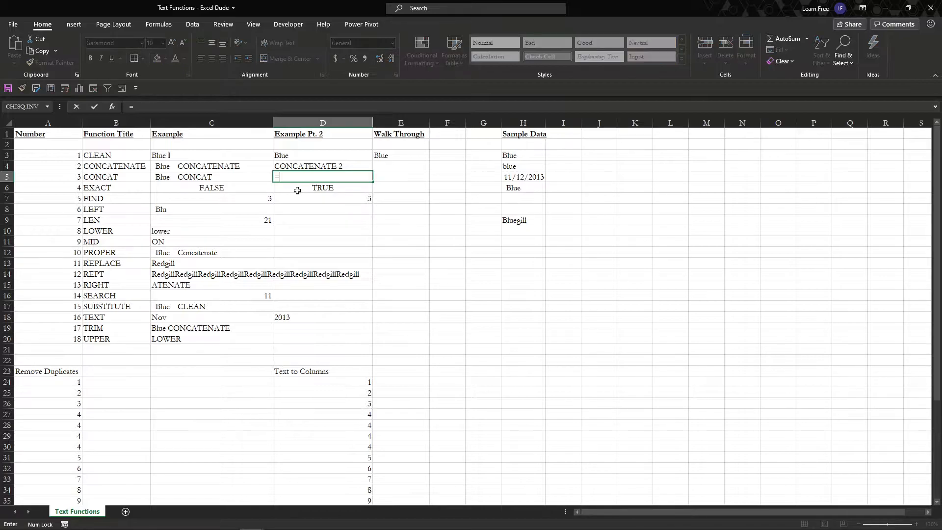
{"action": "type", "text": "CONCAT("}
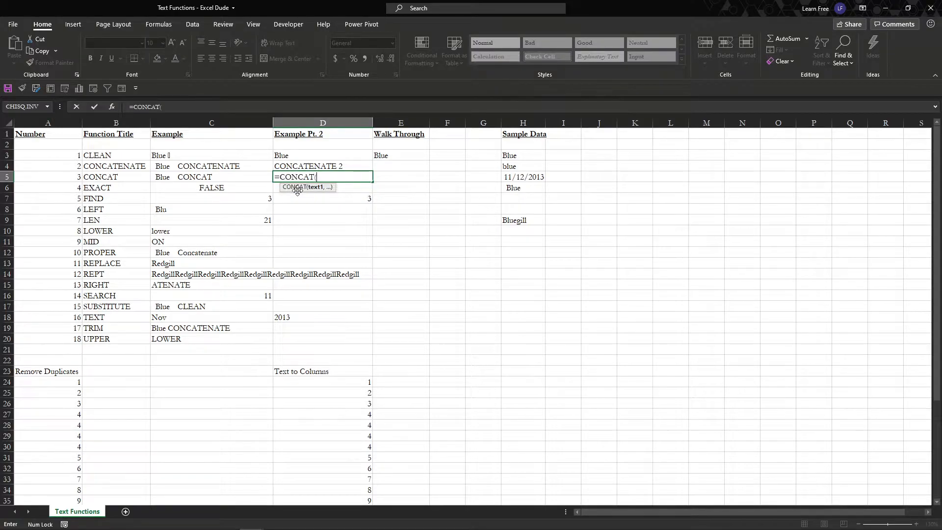
{"action": "key", "text": "Left"}
{"action": "key", "text": "Left"}
{"action": "type", "text": ",\" \","}
{"action": "key", "text": "Left"}
{"action": "key", "text": "Left"}
{"action": "key", "text": "Left"}
{"action": "key", "text": "Return"}
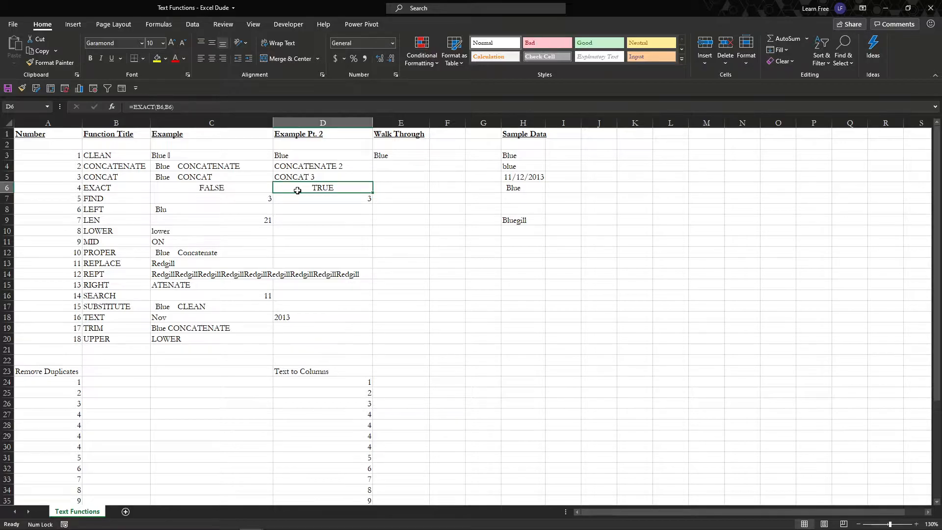
Examine the EXACT formulas in C6 and D6 and the cells they compare.
{"action": "key", "text": "Left"}
{"action": "key", "text": "F2"}
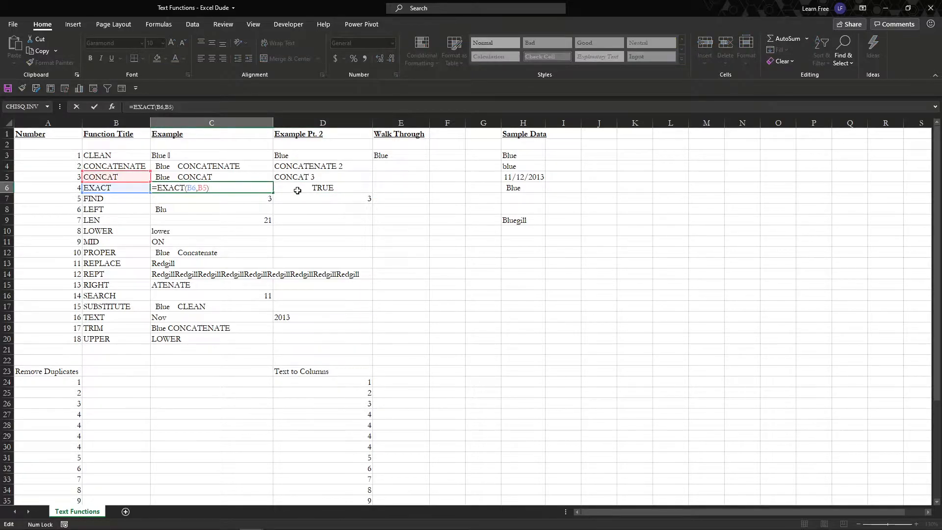
{"action": "key", "text": "Escape"}
{"action": "key", "text": "Right"}
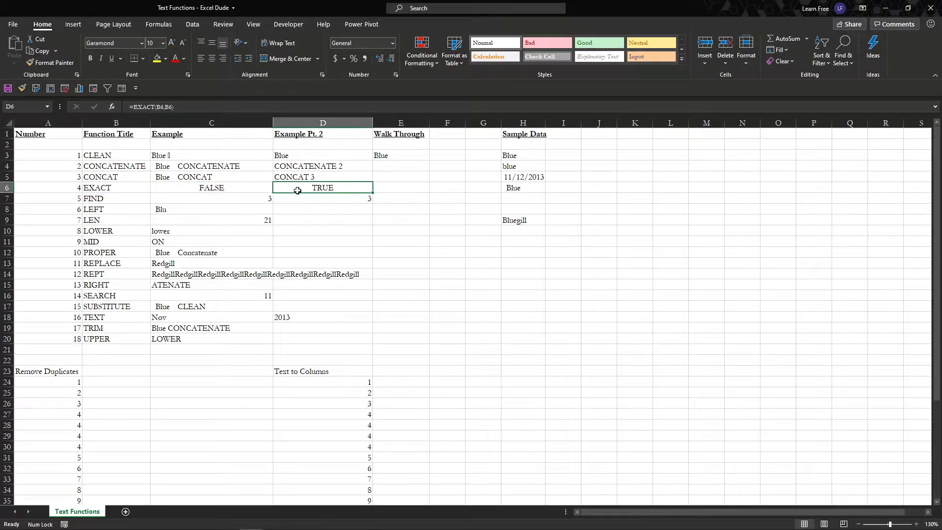
{"action": "key", "text": "F2"}
{"action": "key", "text": "Escape"}
{"action": "key", "text": "Left"}
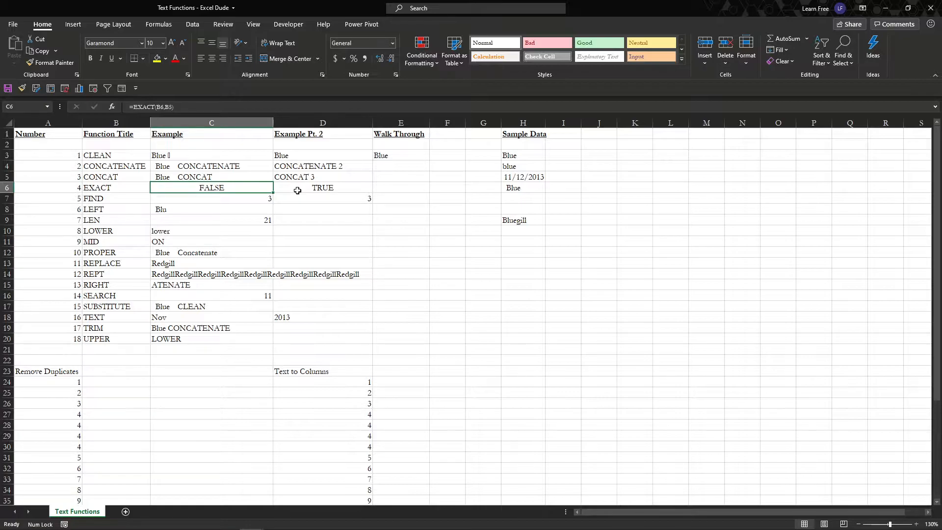
{"action": "left_click", "coordinate": [297, 190]}
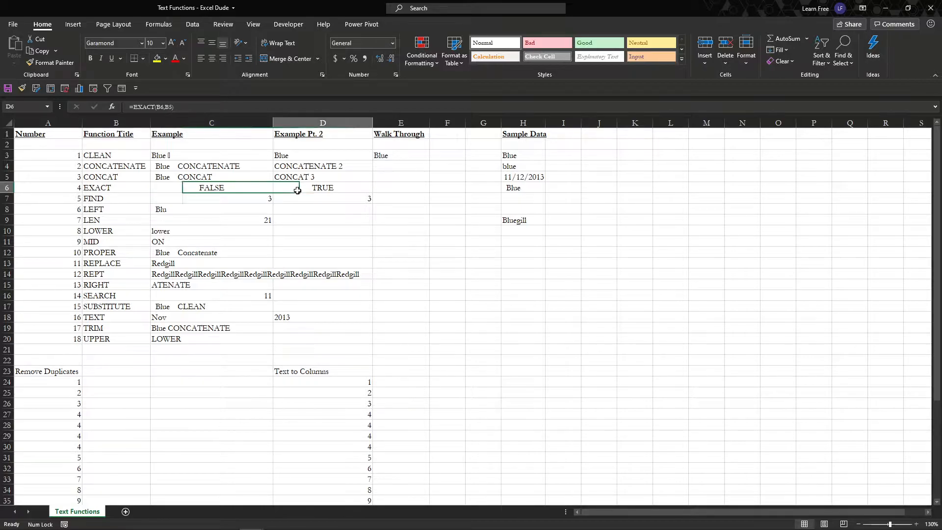
{"action": "key", "text": "Left"}
{"action": "key", "text": "F2"}
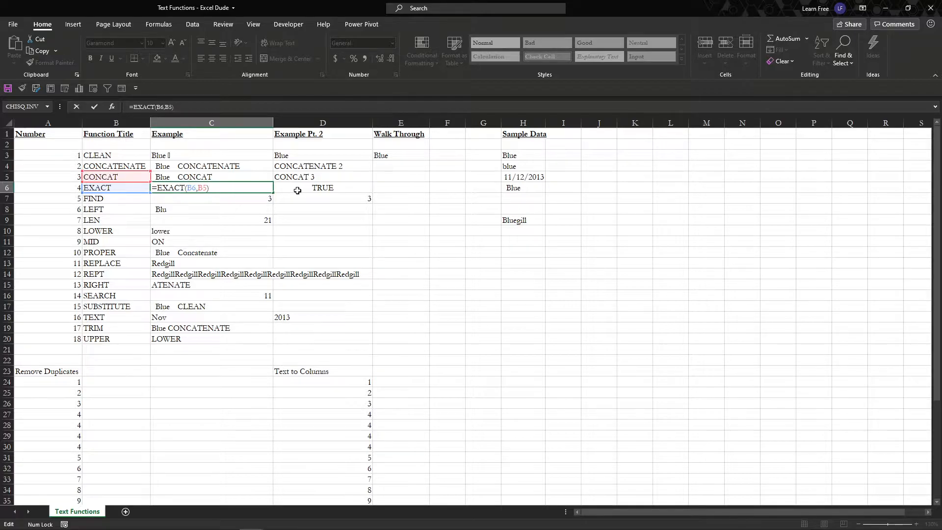
{"action": "key", "text": "Return"}
Replace D6 with an EXACT formula comparing B6 against the range C9:C14.
{"action": "left_click", "coordinate": [297, 190]}
{"action": "type", "text": "="}
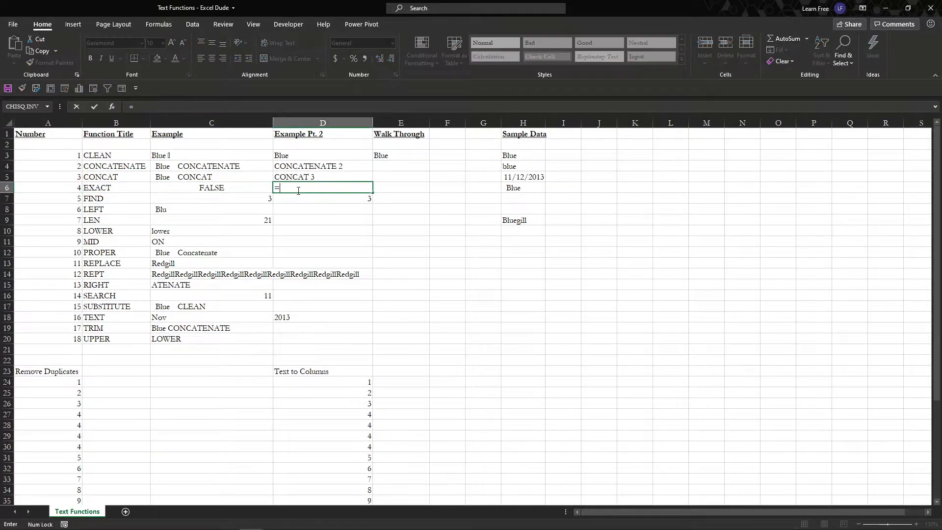
{"action": "type", "text": "exa"}
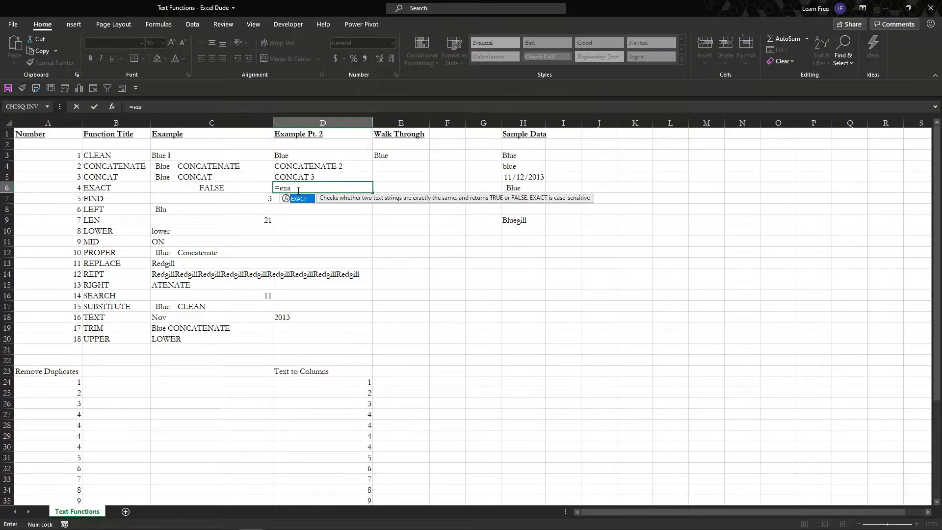
{"action": "key", "text": "Tab"}
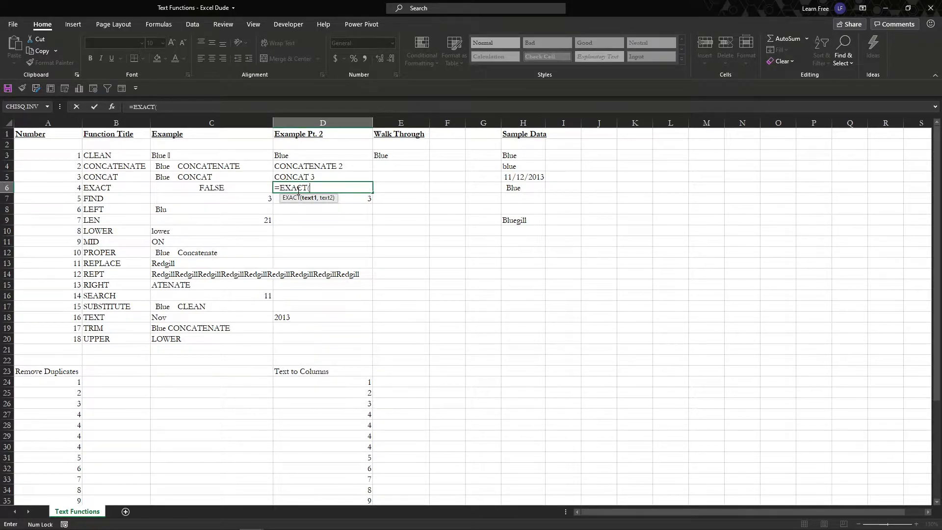
{"action": "key", "text": "Left"}
{"action": "key", "text": "Left"}
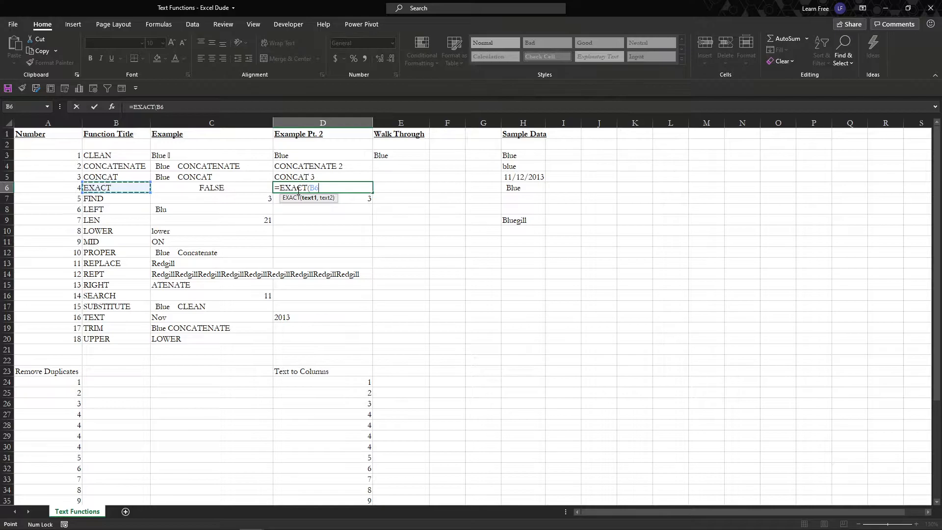
{"action": "type", "text": ","}
{"action": "key", "text": "Right"}
{"action": "key", "text": "Left"}
{"action": "key", "text": "Left"}
{"action": "key", "text": "Down"}
{"action": "key", "text": "Down"}
{"action": "key", "text": "Down"}
{"action": "key", "text": "shift+Down"}
{"action": "key", "text": "shift+Down"}
{"action": "key", "text": "shift+Down"}
{"action": "key", "text": "shift+Down"}
{"action": "key", "text": "shift+Down"}
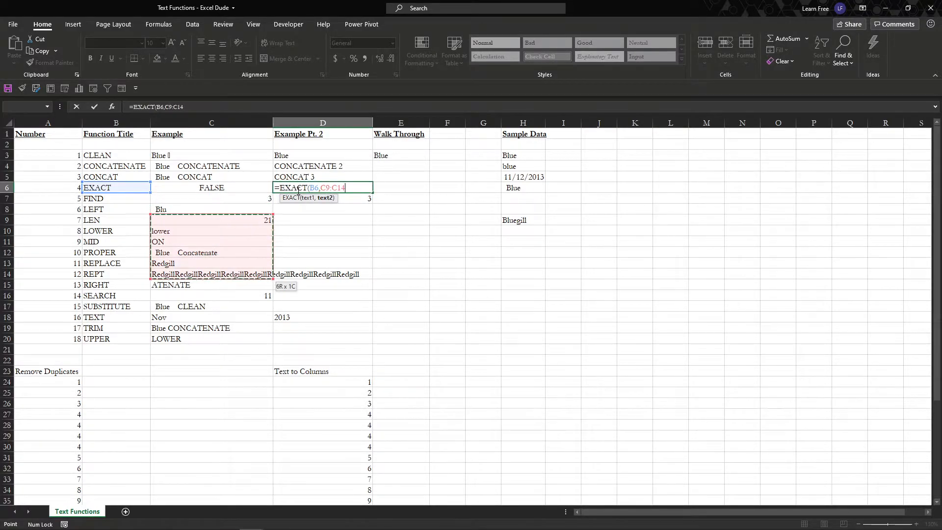
{"action": "key", "text": "Return"}
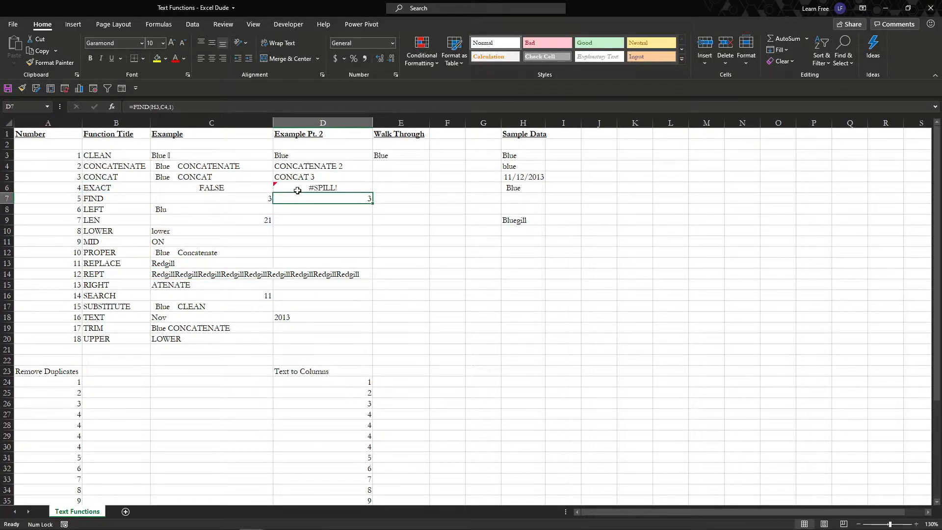
Shorten the second argument of the EXACT formula in D6 to the single cell C9.
{"action": "left_click", "coordinate": [298, 190]}
{"action": "key", "text": "F2"}
{"action": "key", "text": "Escape"}
{"action": "key", "text": "F2"}
{"action": "key", "text": "BackSpace"}
{"action": "key", "text": "BackSpace"}
{"action": "key", "text": "BackSpace"}
{"action": "key", "text": "BackSpace"}
{"action": "key", "text": "BackSpace"}
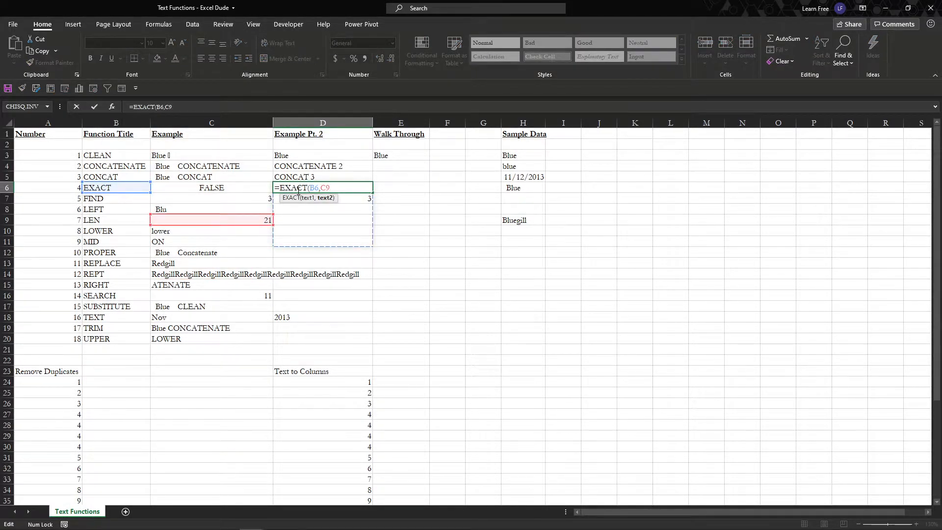
{"action": "key", "text": "Return"}
{"action": "left_click", "coordinate": [298, 190]}
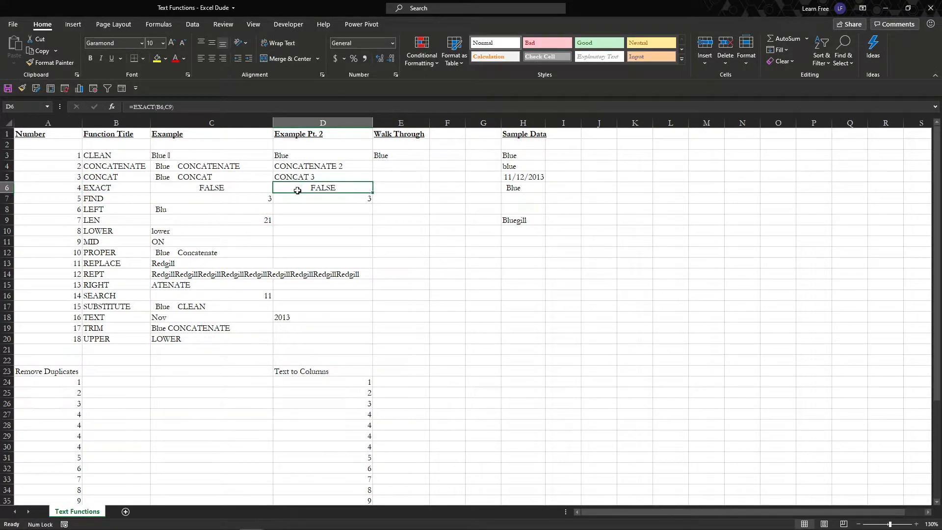
Replace D6 with an EXACT formula that compares B6 with itself.
{"action": "double_click", "coordinate": [297, 190]}
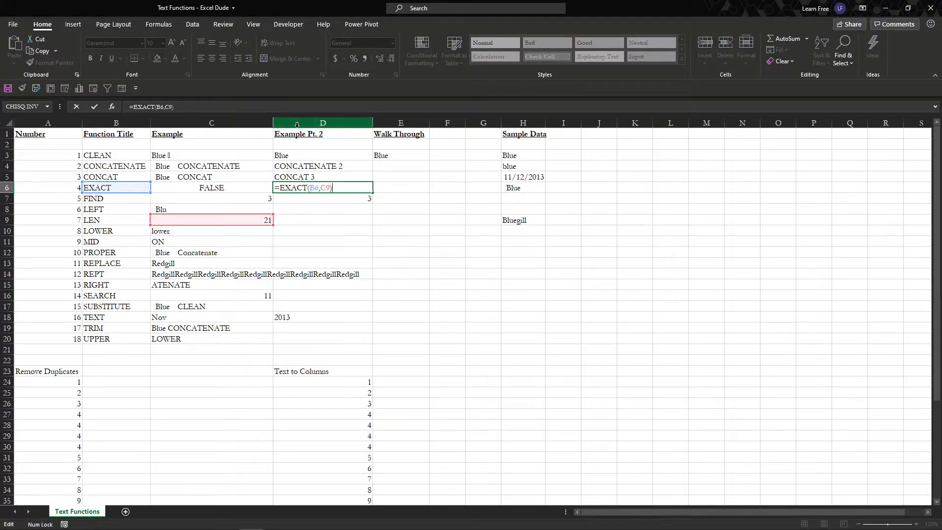
{"action": "key", "text": "Escape"}
{"action": "type", "text": "=exact"}
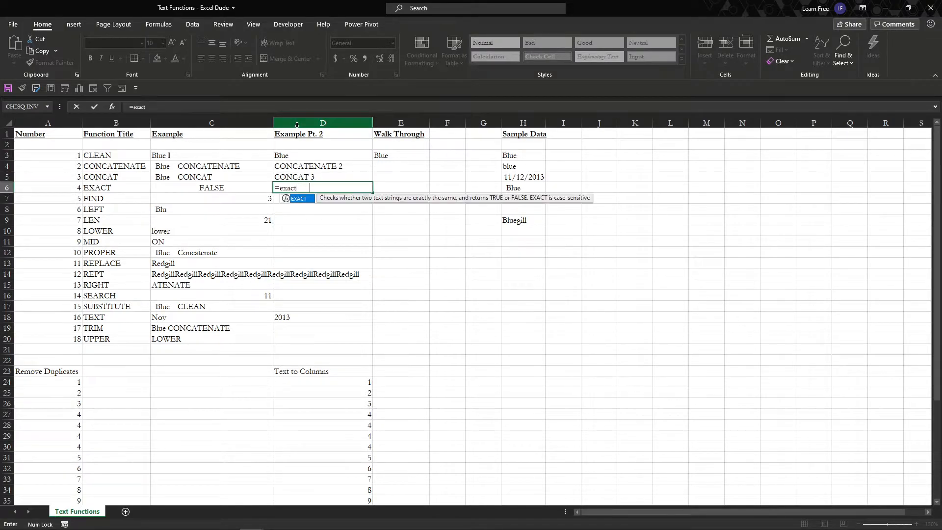
{"action": "key", "text": "Tab"}
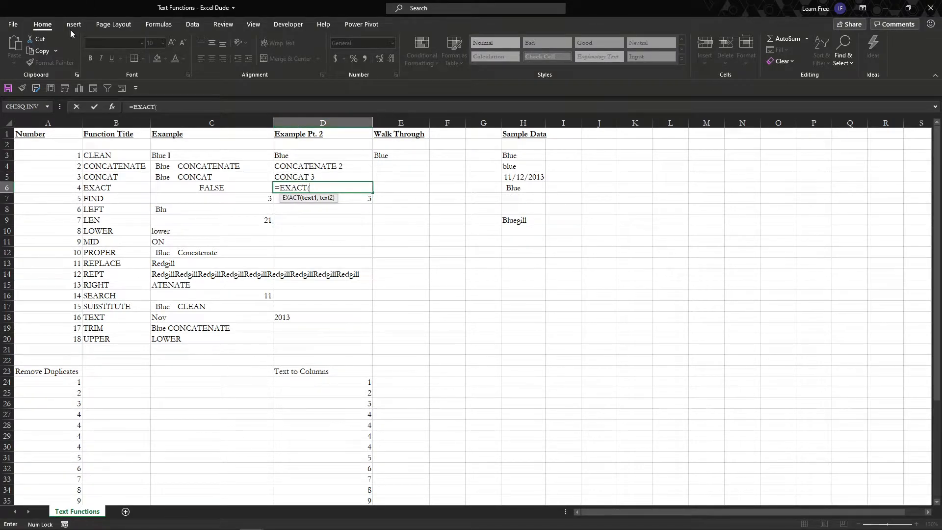
{"action": "left_click", "coordinate": [133, 187]}
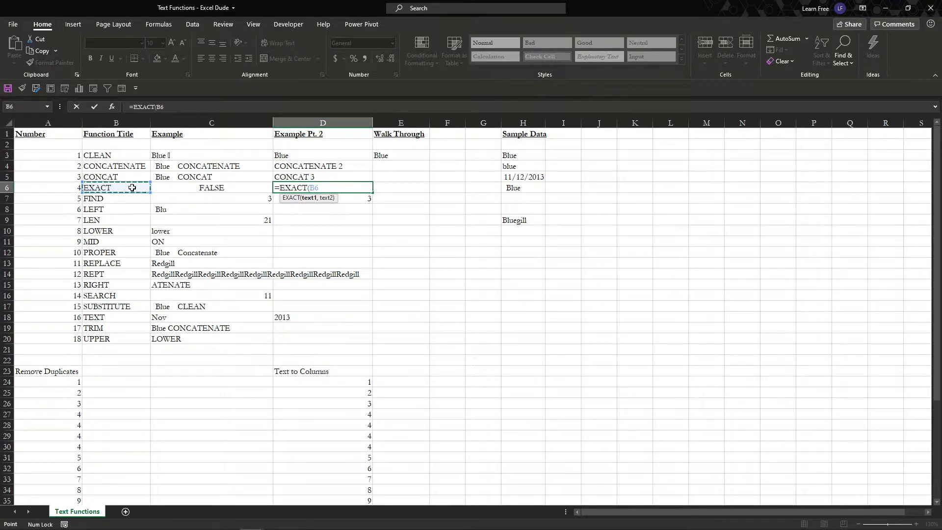
{"action": "type", "text": ","}
{"action": "left_click", "coordinate": [132, 188]}
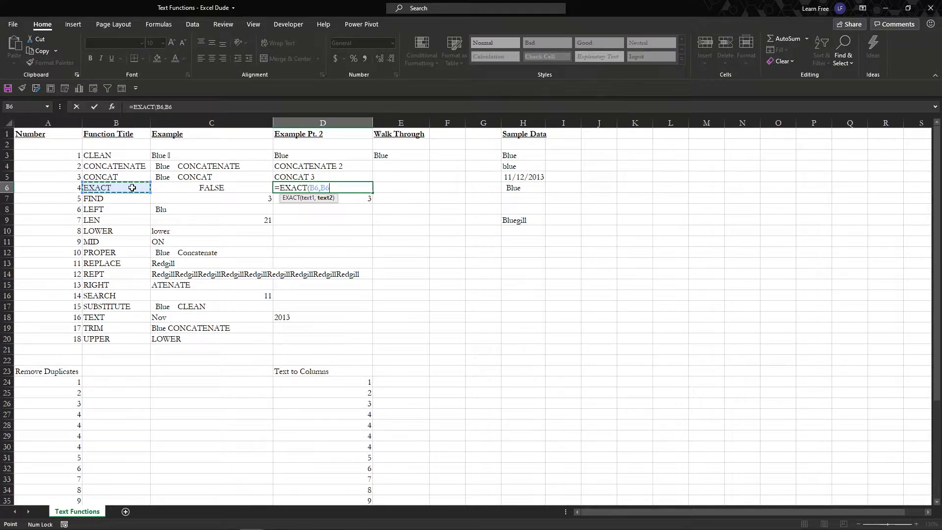
{"action": "key", "text": "Return"}
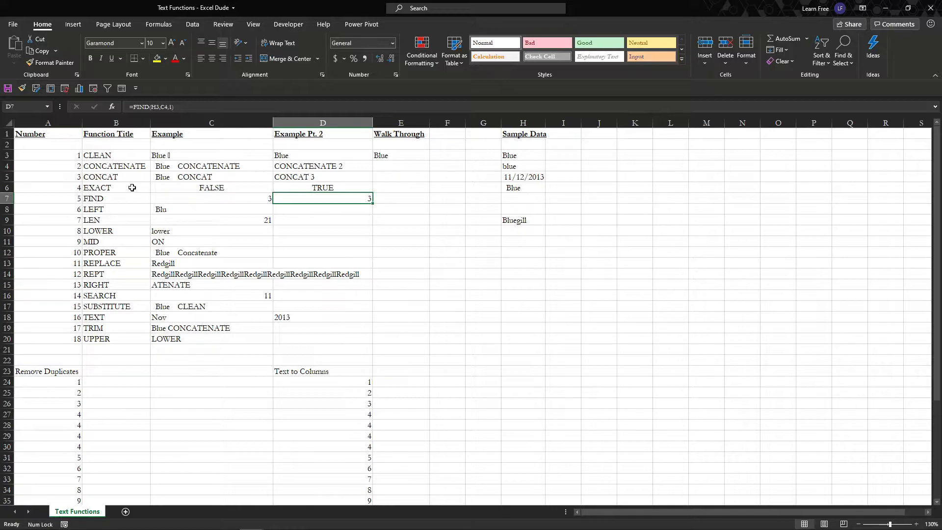
Examine the FIND formula in C7 with its referenced cells, and look at the Find and Replace dialog for comparison.
{"action": "key", "text": "Left"}
{"action": "key", "text": "Left"}
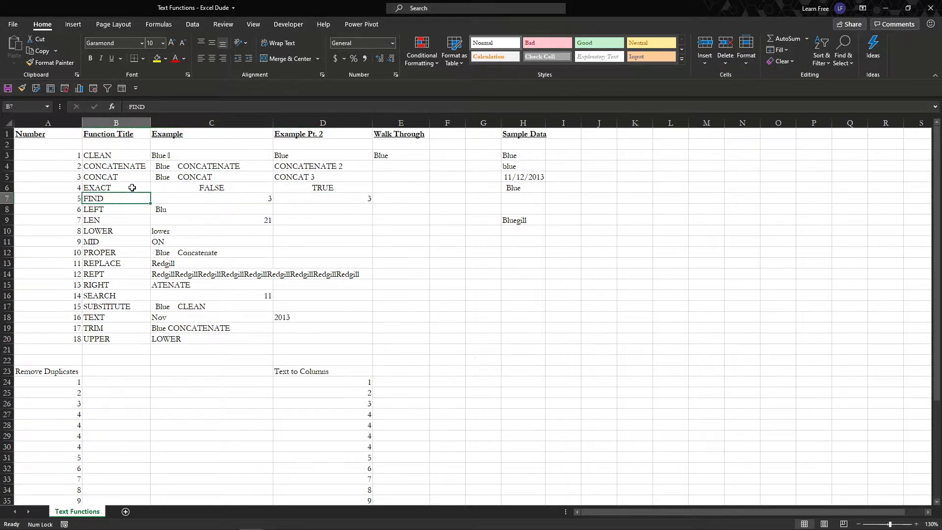
{"action": "key", "text": "Right"}
{"action": "key", "text": "F2"}
{"action": "key", "text": "Escape"}
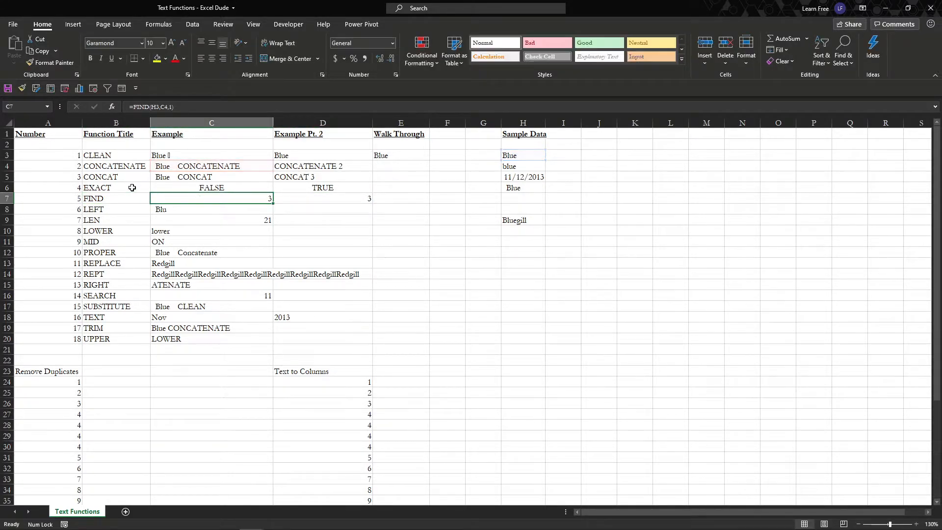
{"action": "key", "text": "ctrl+f"}
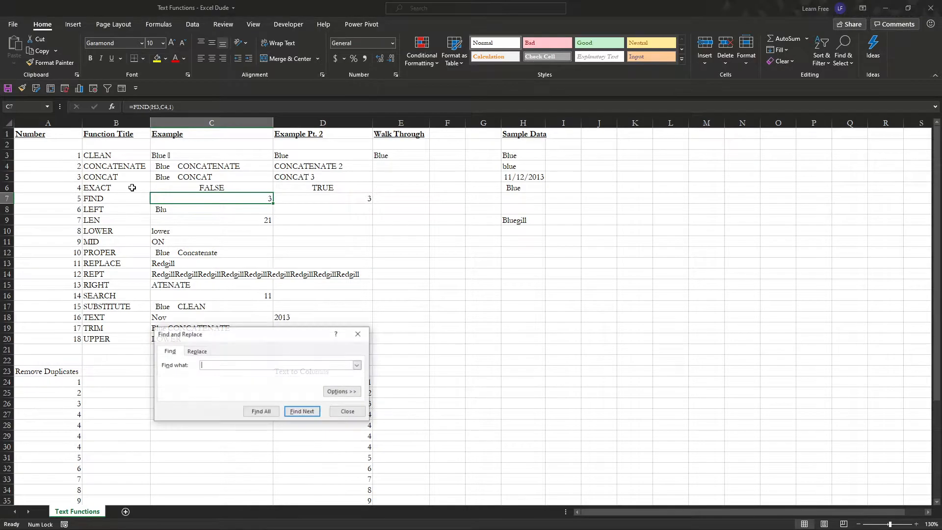
{"action": "key", "text": "Escape"}
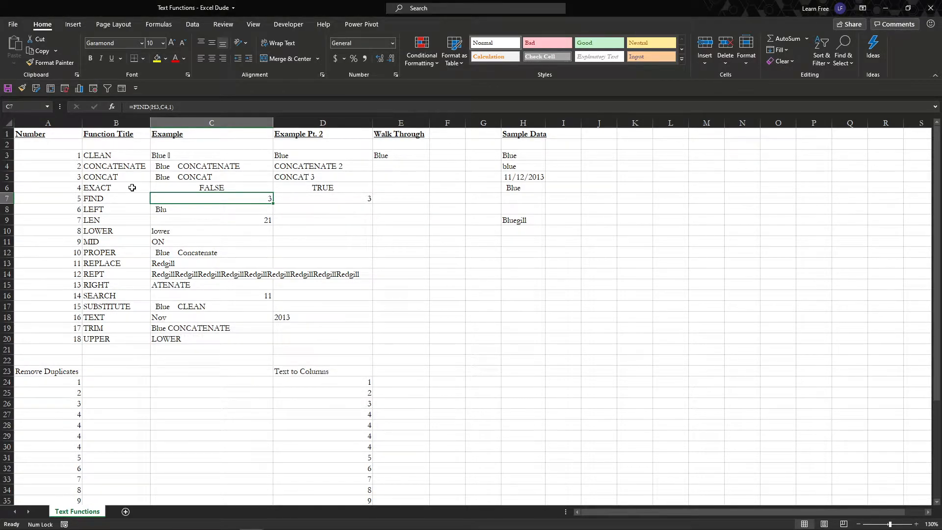
{"action": "key", "text": "F2"}
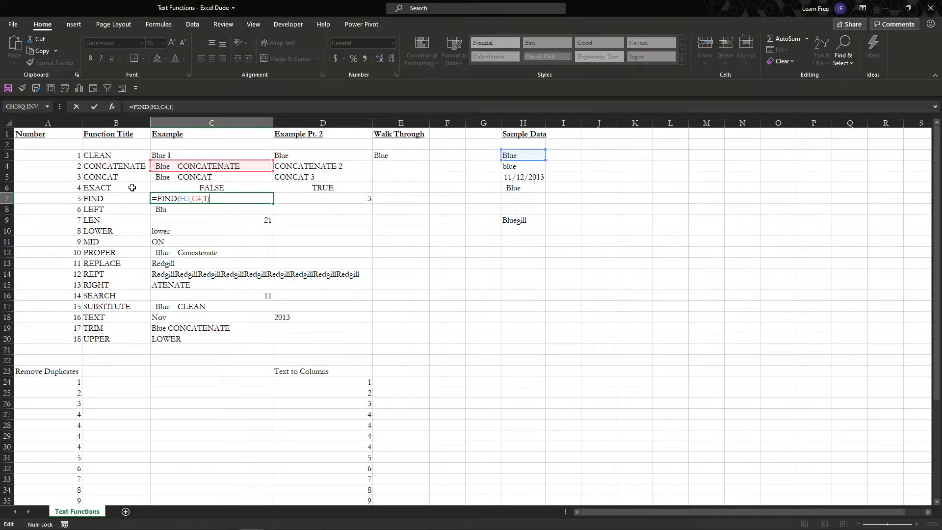
{"action": "key", "text": "Tab"}
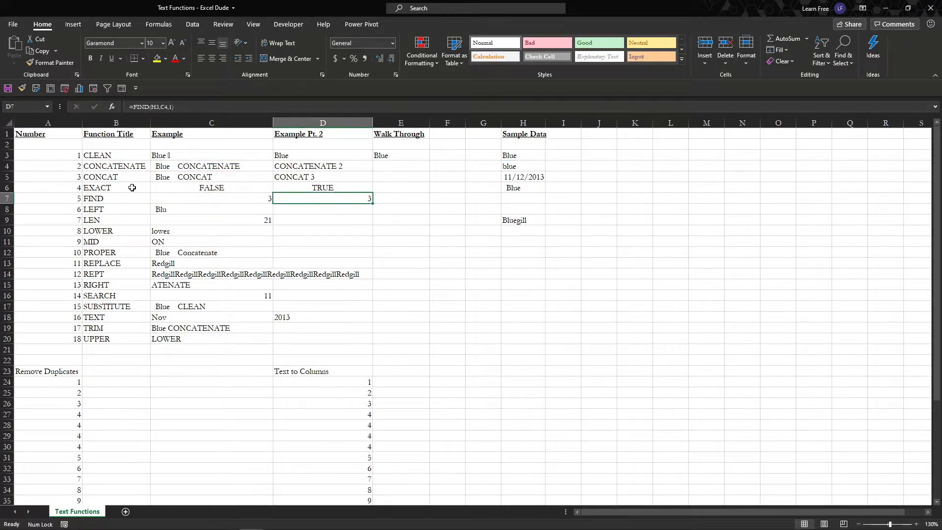
{"action": "type", "text": "=find"}
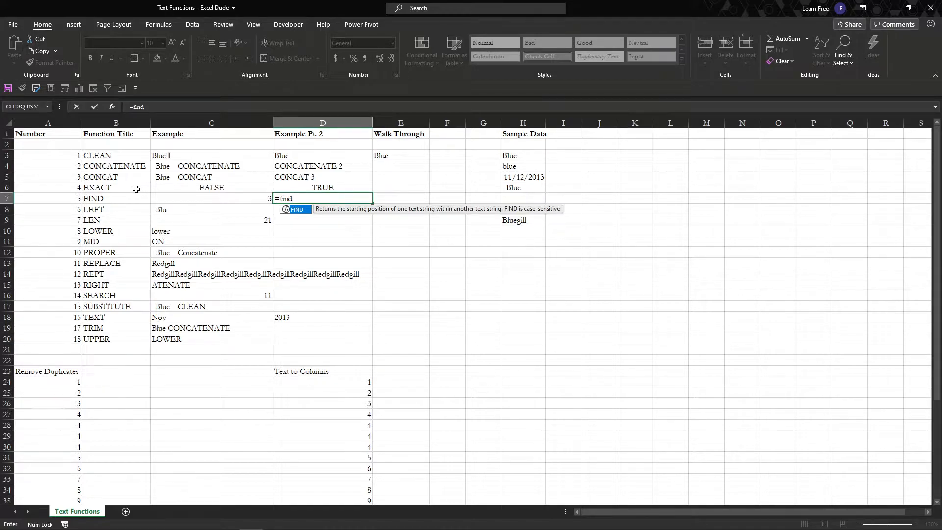
{"action": "key", "text": "Tab"}
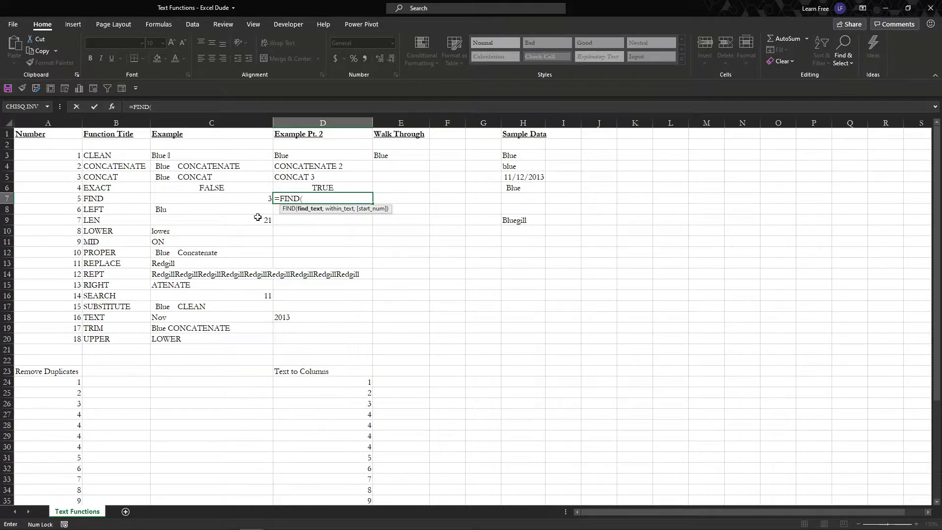
{"action": "type", "text": "blue"}
{"action": "key", "text": "BackSpace"}
{"action": "key", "text": "BackSpace"}
{"action": "key", "text": "BackSpace"}
{"action": "key", "text": "BackSpace"}
{"action": "key", "text": "Escape"}
Enter a FIND formula in D7 that looks for the text of H3 within C4, starting at character 1.
{"action": "left_click", "coordinate": [259, 198]}
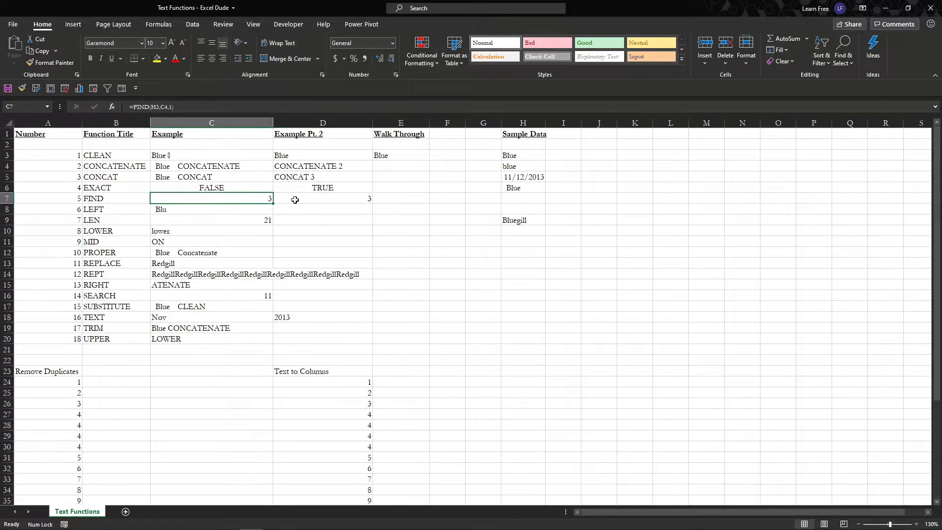
{"action": "key", "text": "F2"}
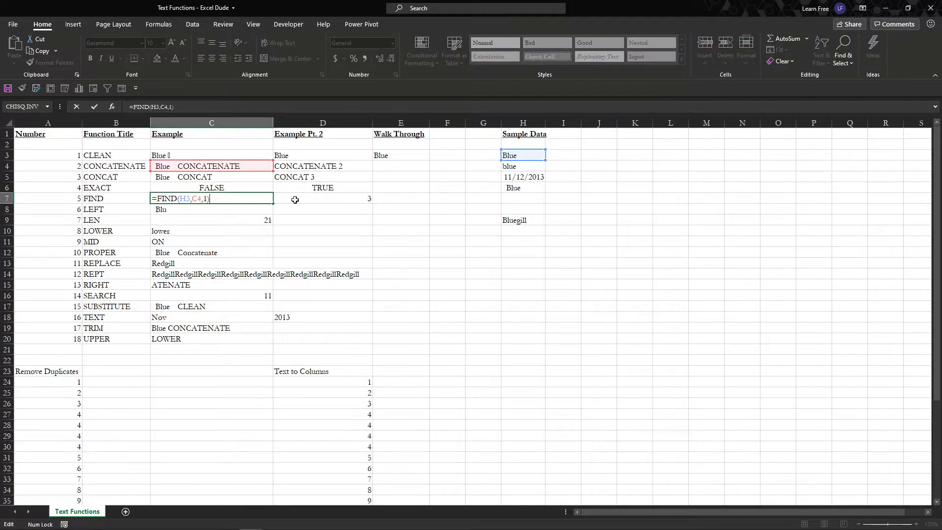
{"action": "left_click", "coordinate": [295, 200]}
{"action": "type", "text": "=find"}
{"action": "key", "text": "Tab"}
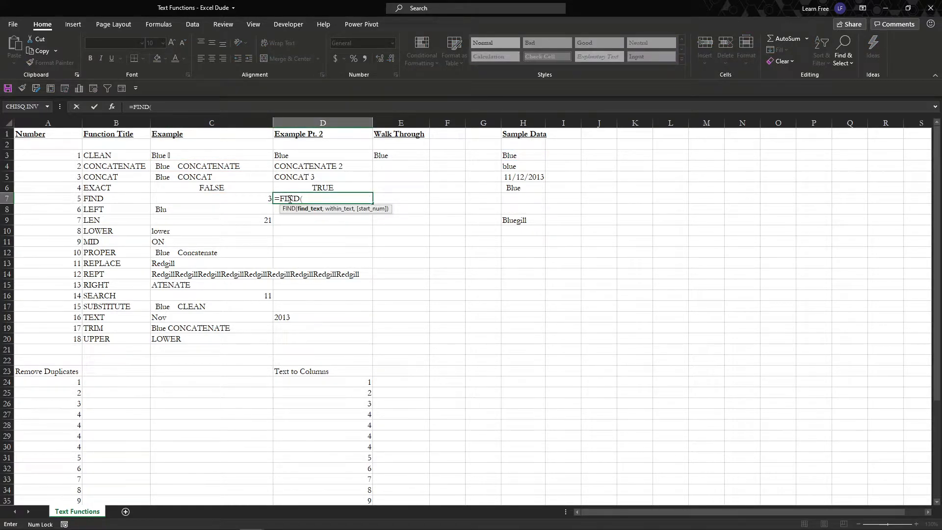
{"action": "left_click", "coordinate": [530, 152]}
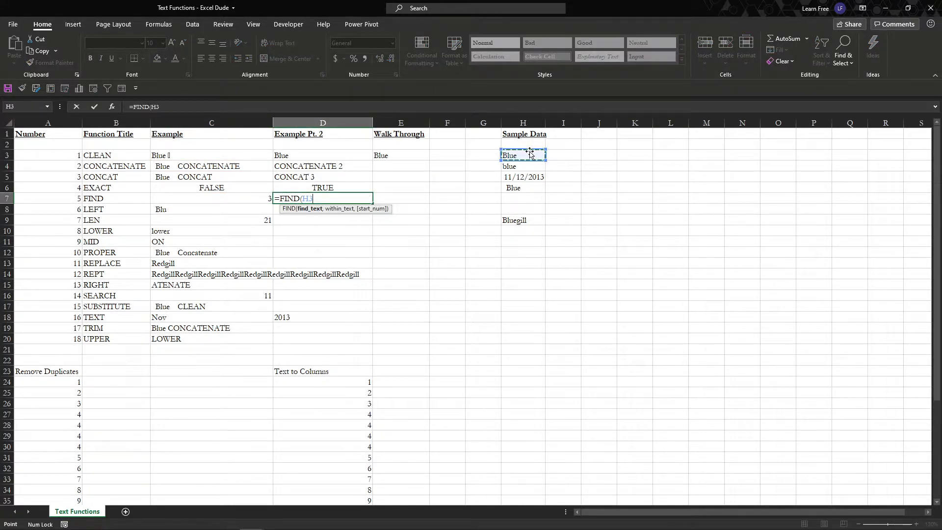
{"action": "type", "text": ","}
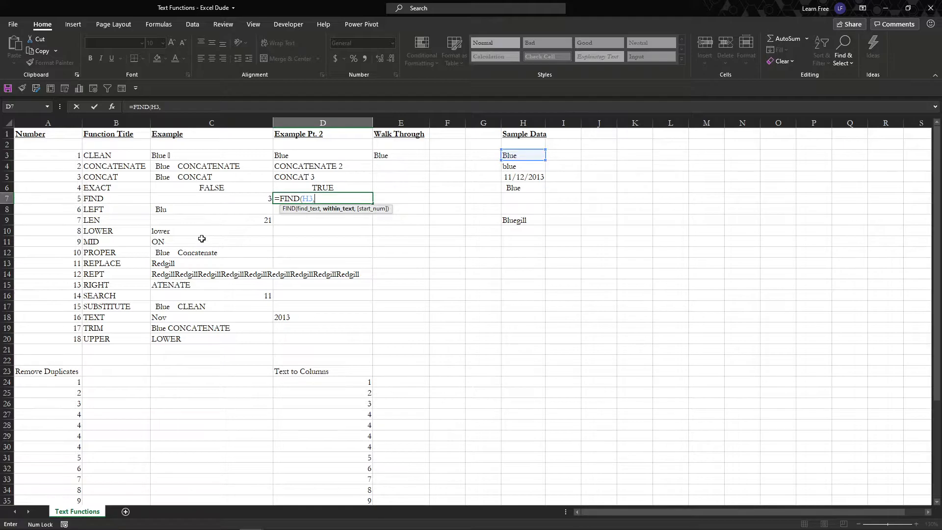
{"action": "left_click", "coordinate": [202, 168]}
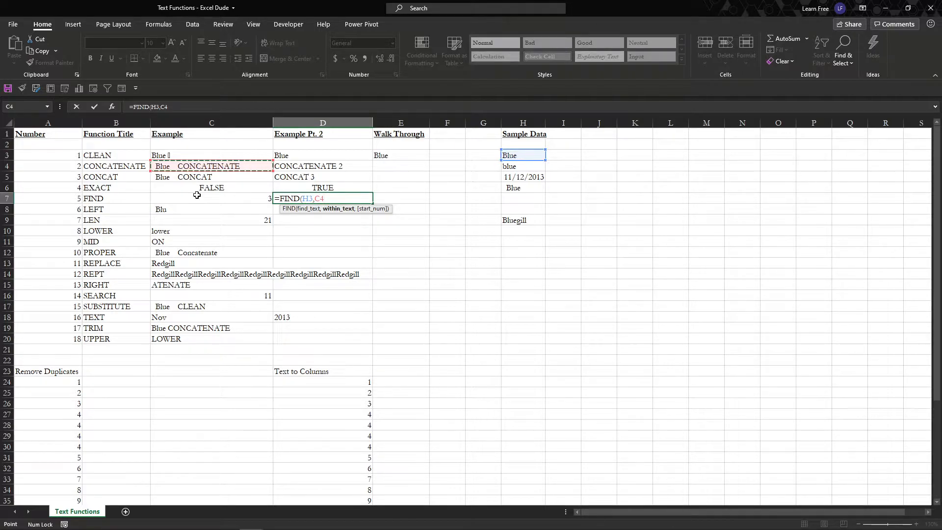
{"action": "type", "text": ","}
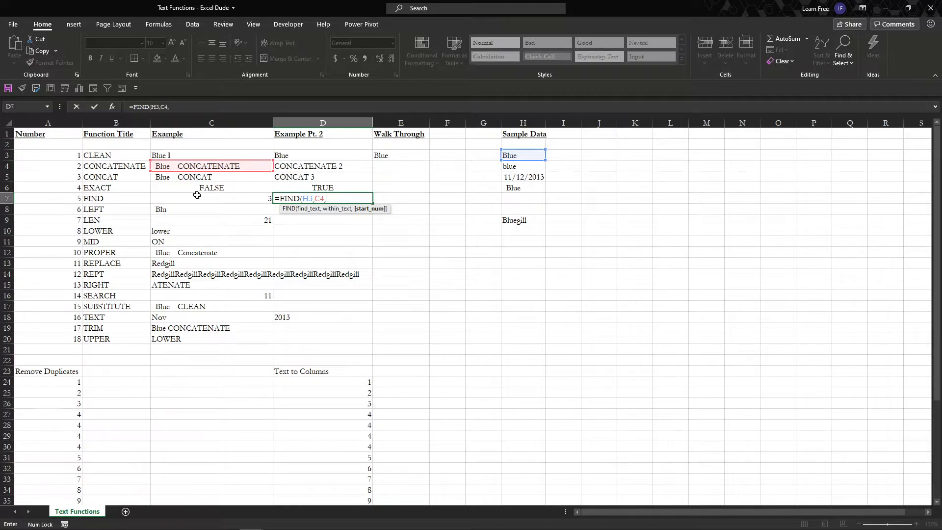
{"action": "type", "text": "5"}
{"action": "key", "text": "BackSpace"}
{"action": "type", "text": "1"}
{"action": "key", "text": "Return"}
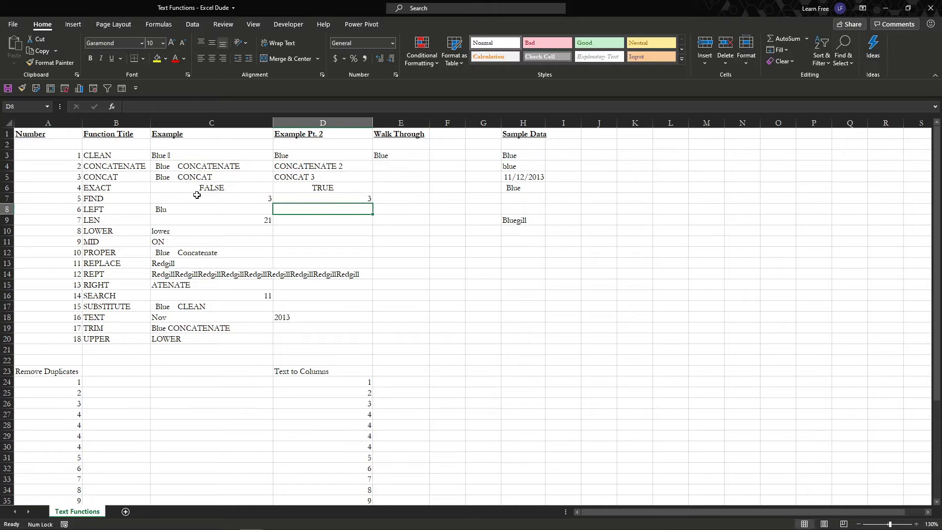
Examine the FIND formula in D7, the CONCATENATE formula in C4 and the leading spaces in H6's text.
{"action": "key", "text": "Up"}
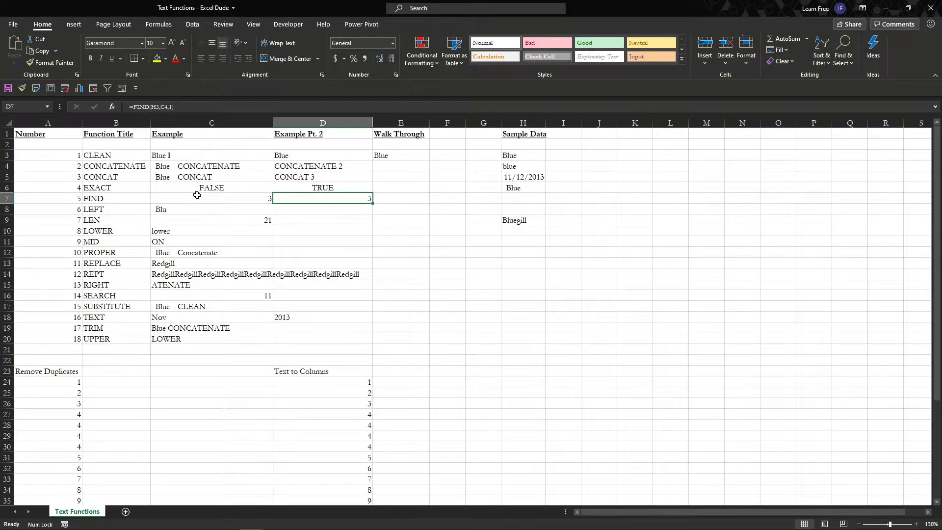
{"action": "key", "text": "F2"}
{"action": "key", "text": "Escape"}
{"action": "left_click", "coordinate": [194, 175]}
{"action": "left_click", "coordinate": [184, 165]}
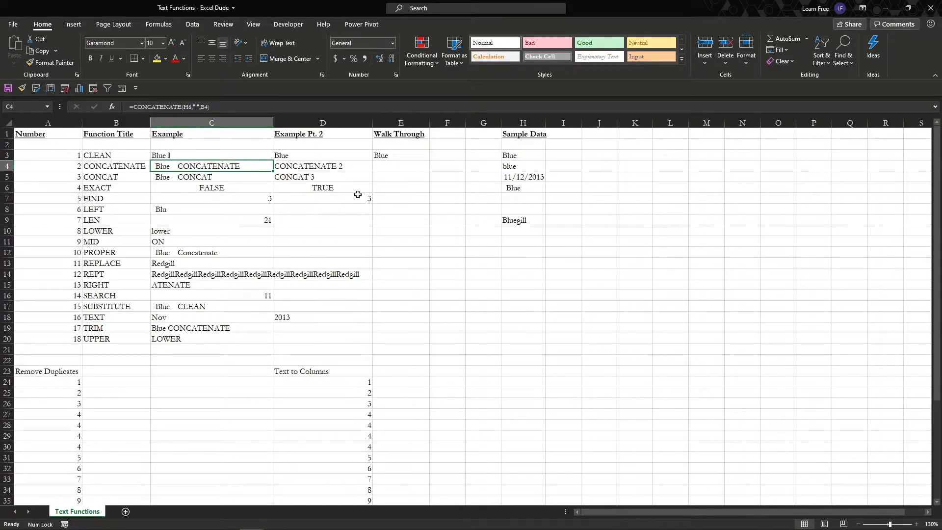
{"action": "key", "text": "F2"}
{"action": "left_click", "coordinate": [517, 189]}
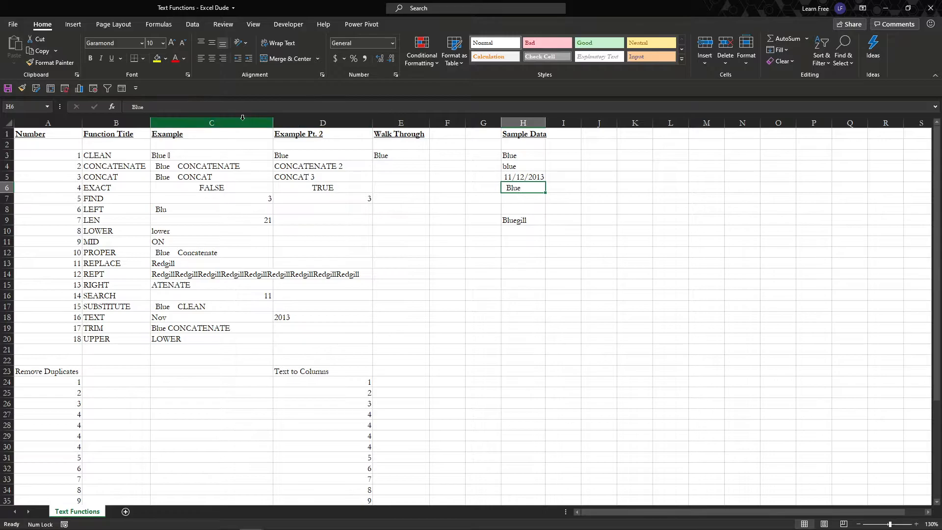
{"action": "left_click", "coordinate": [131, 110]}
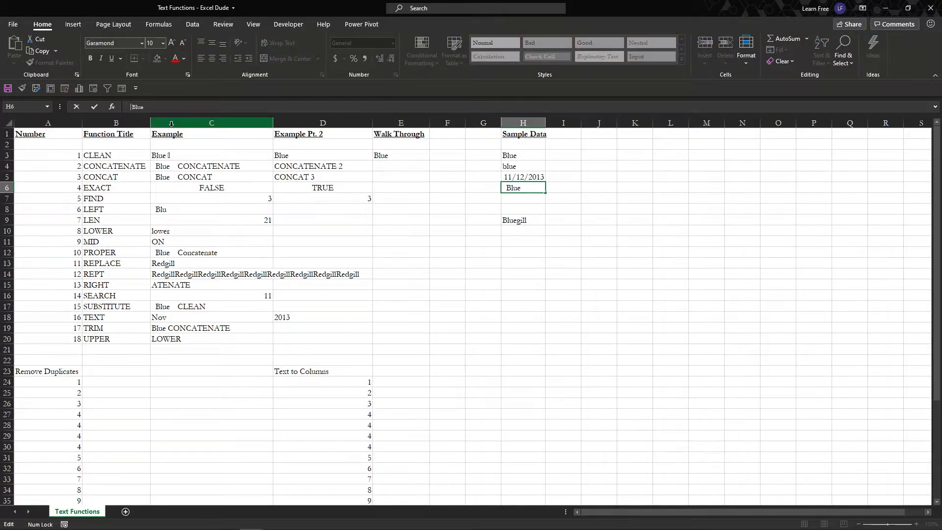
{"action": "key", "text": "Escape"}
Examine the LEFT formula in C8 and the cell it takes its text from.
{"action": "left_click_drag", "start_coordinate": [320, 222], "coordinate": [331, 227]}
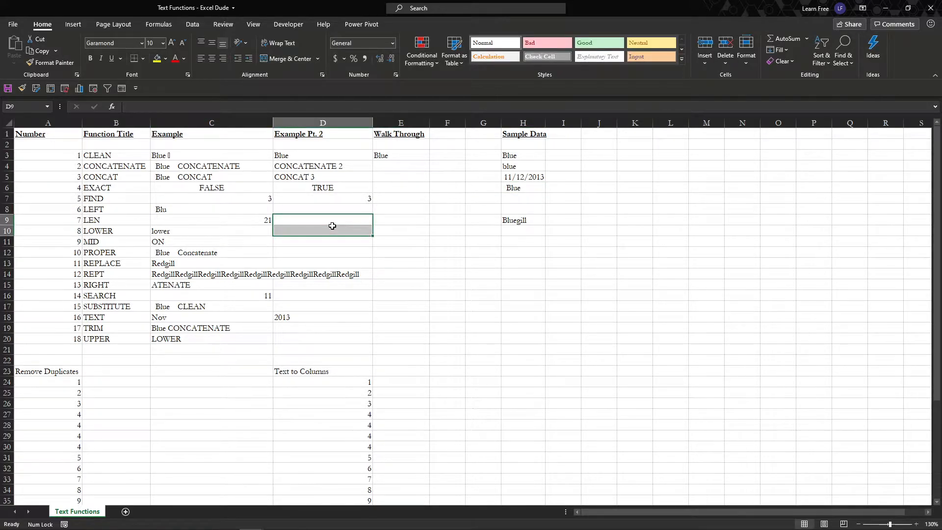
{"action": "left_click", "coordinate": [338, 219]}
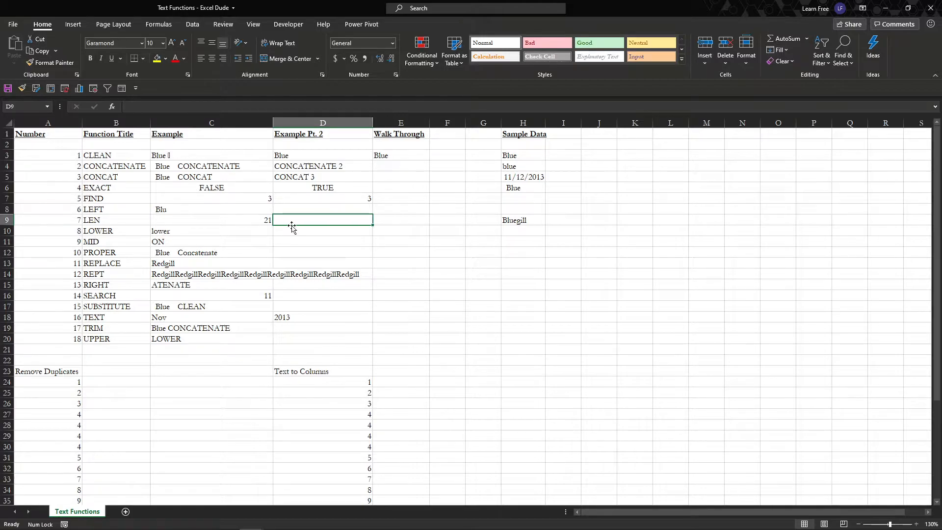
{"action": "left_click", "coordinate": [296, 211]}
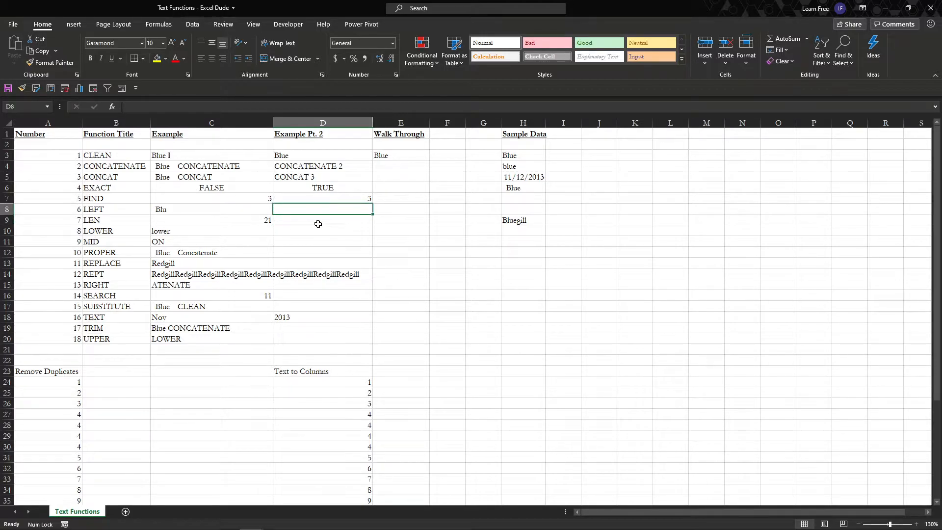
{"action": "key", "text": "Left"}
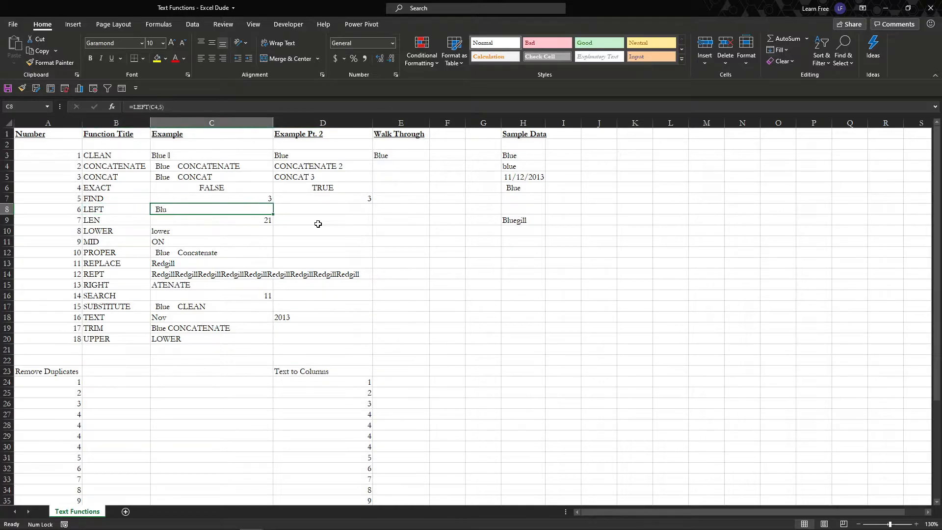
{"action": "key", "text": "F2"}
{"action": "key", "text": "Return"}
{"action": "key", "text": "F2"}
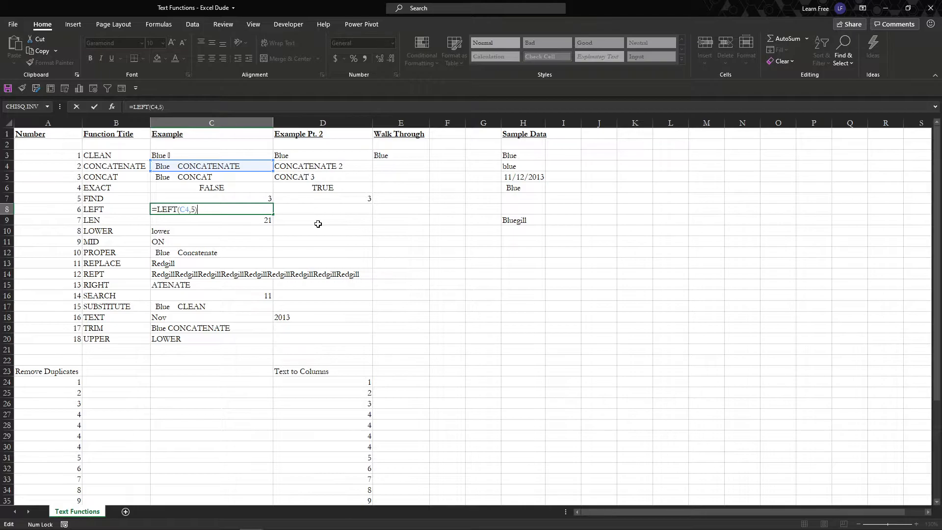
{"action": "key", "text": "Return"}
Enter a LEFT formula in D8 that returns the first 3 characters of D4.
{"action": "key", "text": "Right"}
{"action": "type", "text": "=le"}
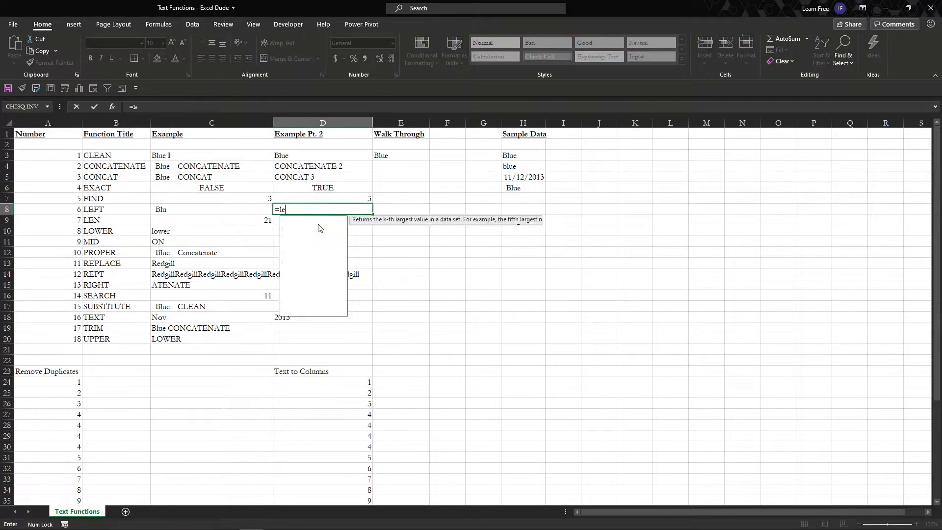
{"action": "type", "text": "ft"}
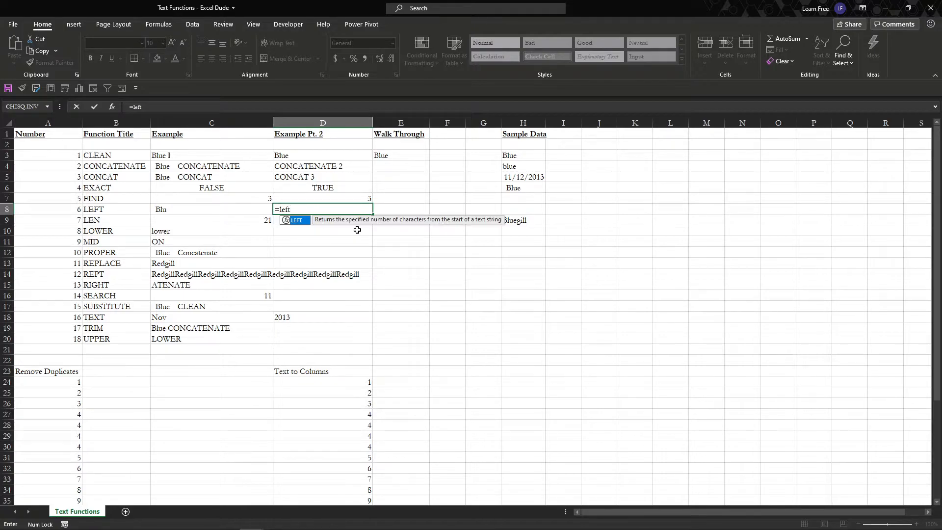
{"action": "key", "text": "Tab"}
{"action": "key", "text": "Up"}
{"action": "key", "text": "Up"}
{"action": "key", "text": "Up"}
{"action": "key", "text": "Up"}
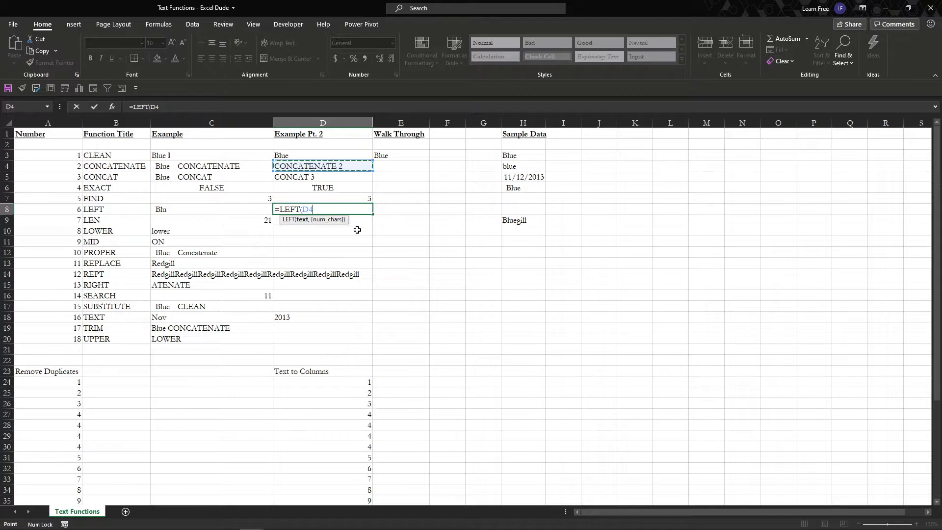
{"action": "type", "text": ",3"}
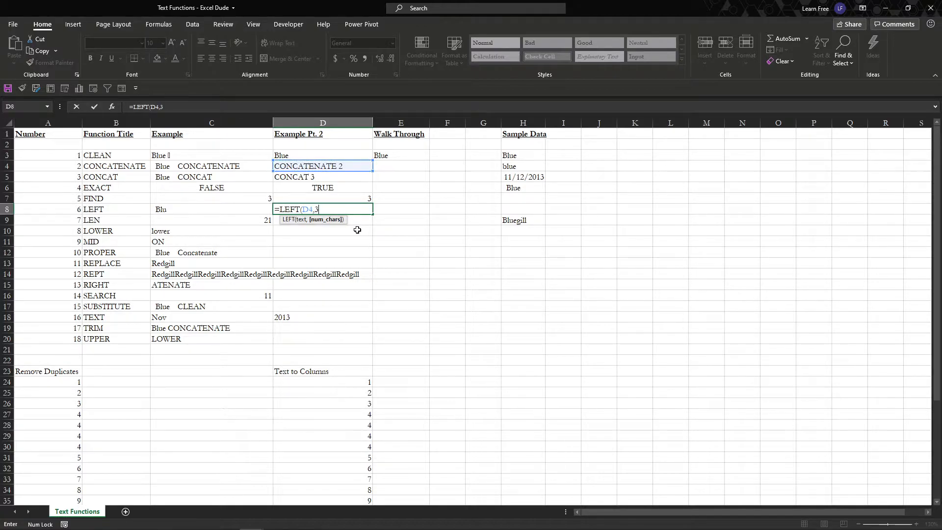
{"action": "type", "text": ")"}
{"action": "key", "text": "Return"}
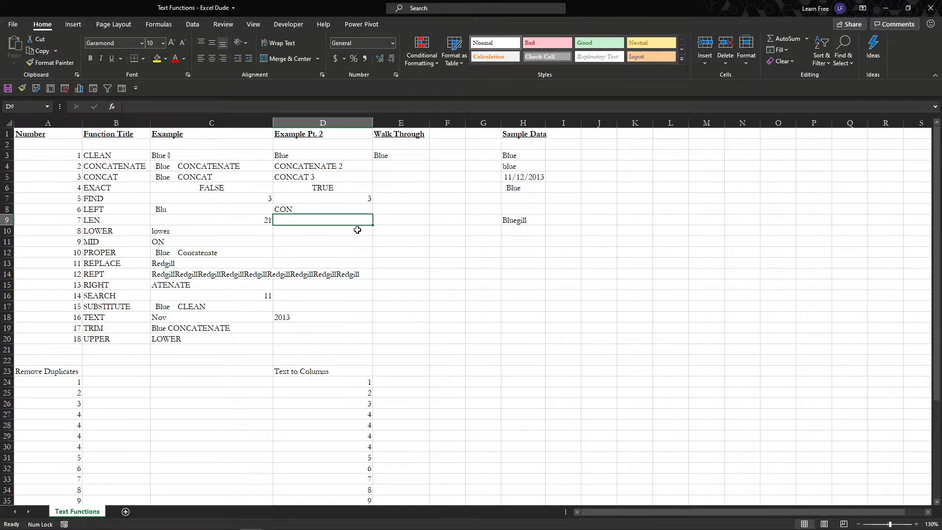
Set the number of characters in D8's LEFT formula to 4.
{"action": "key", "text": "Up"}
{"action": "key", "text": "F2"}
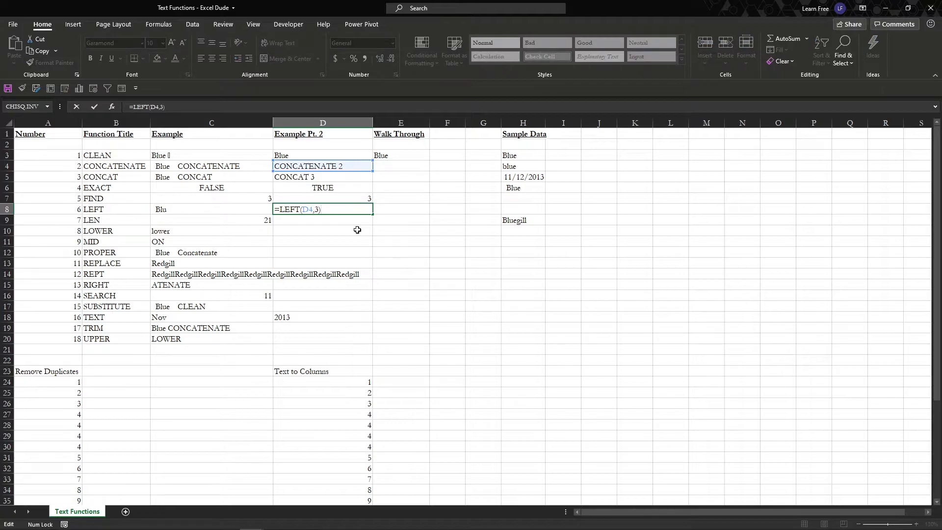
{"action": "key", "text": "Left"}
{"action": "key", "text": "BackSpace"}
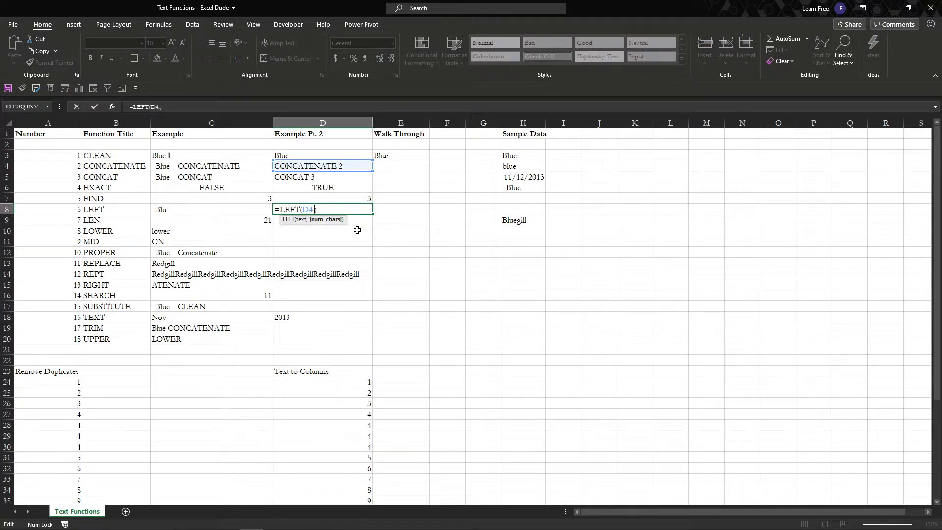
{"action": "type", "text": "4"}
{"action": "key", "text": "Return"}
{"action": "key", "text": "Up"}
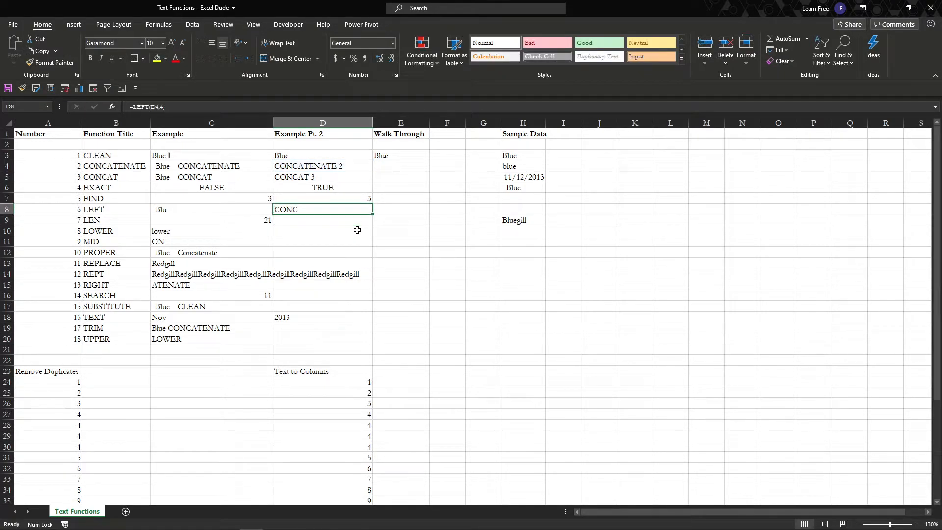
Set the number of characters in D8's LEFT formula to 10.
{"action": "key", "text": "F2"}
{"action": "key", "text": "Left"}
{"action": "key", "text": "BackSpace"}
{"action": "type", "text": "10"}
{"action": "key", "text": "Return"}
{"action": "key", "text": "Up"}
{"action": "key", "text": "Down"}
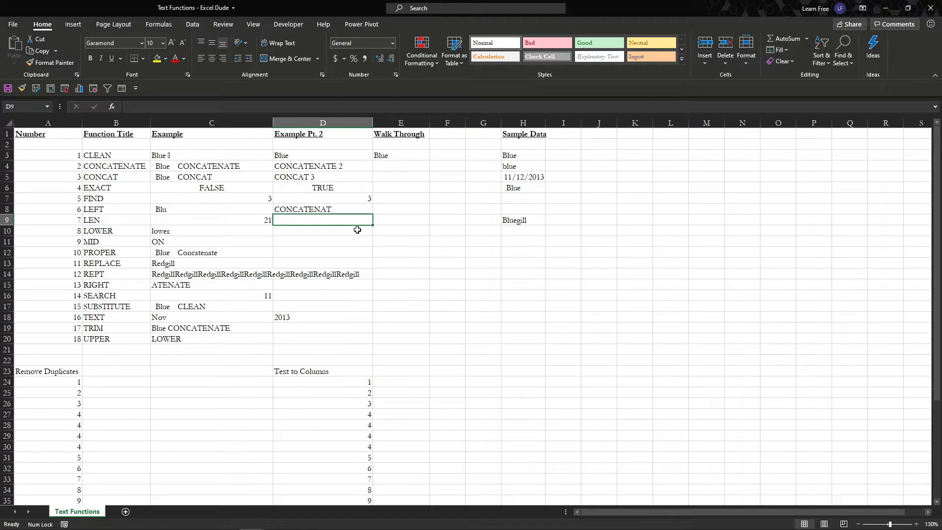
Check the LEN example in C9, and enter a LEN formula in D9 that counts the characters of D8.
{"action": "key", "text": "Left"}
{"action": "key", "text": "F2"}
{"action": "key", "text": "Escape"}
{"action": "key", "text": "Right"}
{"action": "type", "text": "="}
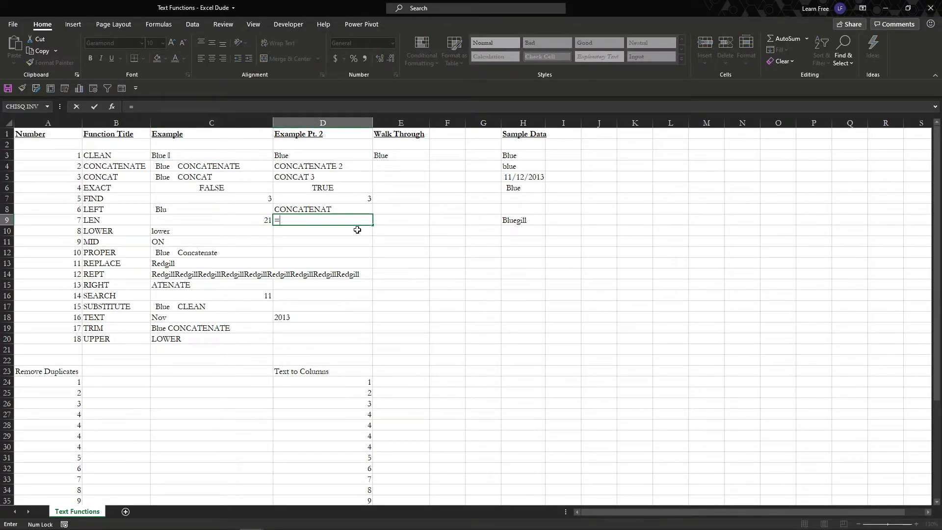
{"action": "type", "text": "LEN("}
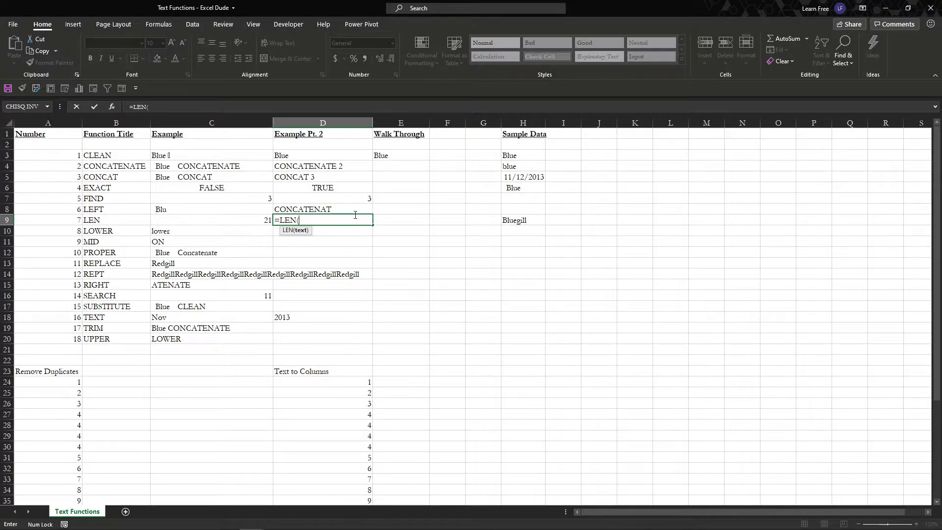
{"action": "left_click", "coordinate": [354, 211]}
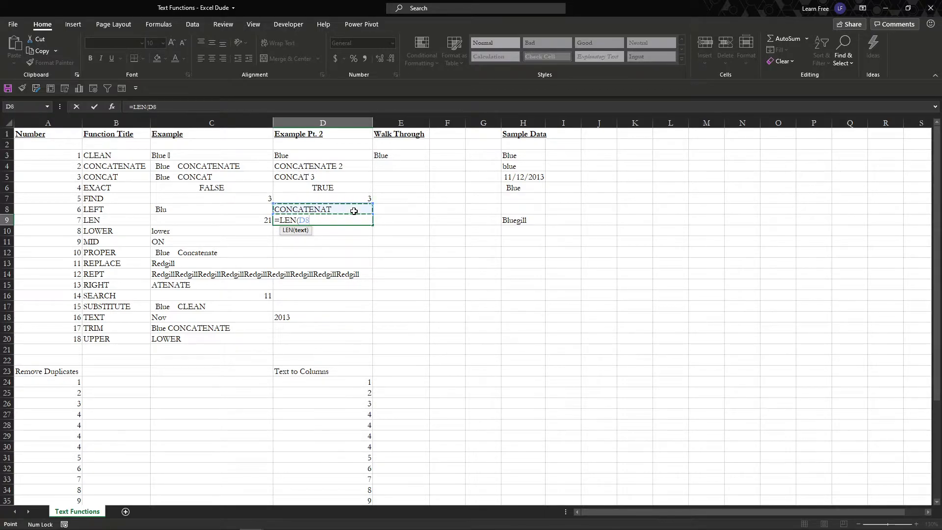
{"action": "key", "text": "Return"}
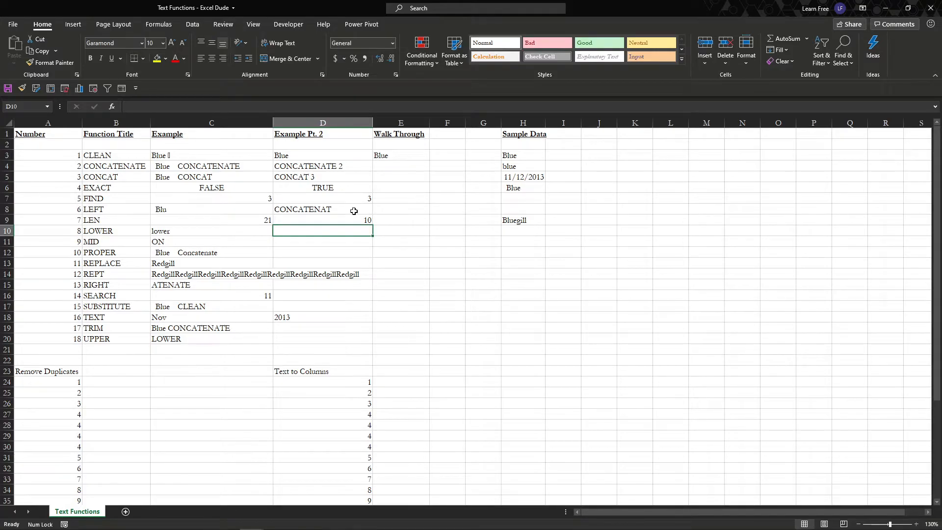
Enter a LOWER formula in D10 that converts the text of D8 to lowercase.
{"action": "type", "text": "="}
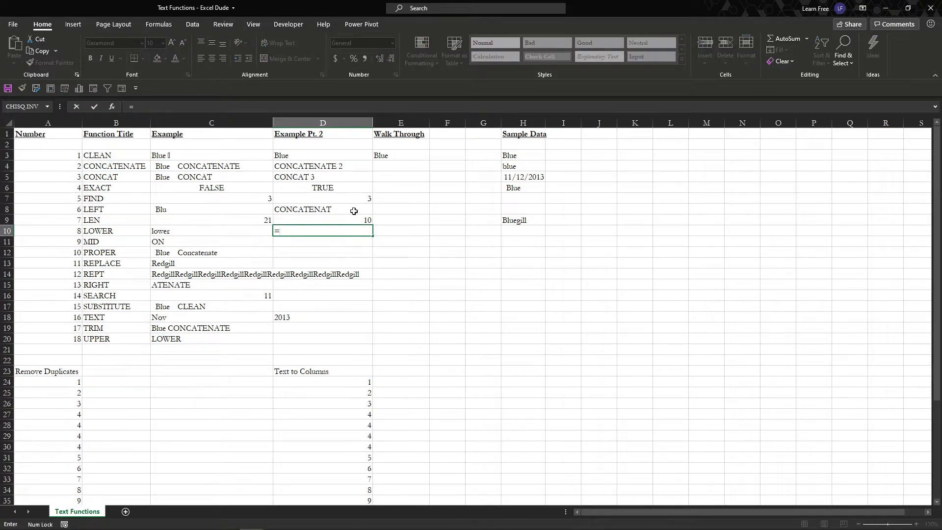
{"action": "type", "text": "low"}
{"action": "key", "text": "Tab"}
{"action": "left_click", "coordinate": [354, 211]}
{"action": "key", "text": "Return"}
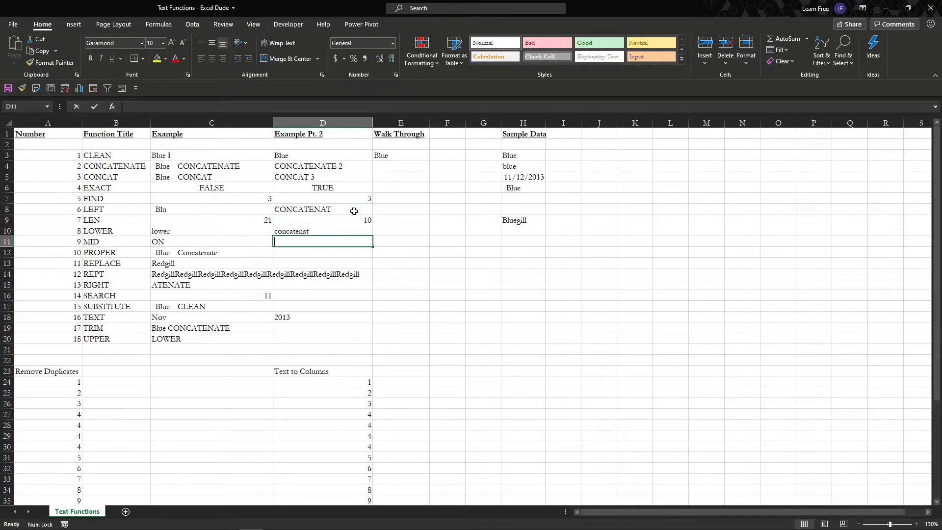
Enter a MID formula in D11 that takes 3 characters from D4, starting at character 3.
{"action": "type", "text": "=mid"}
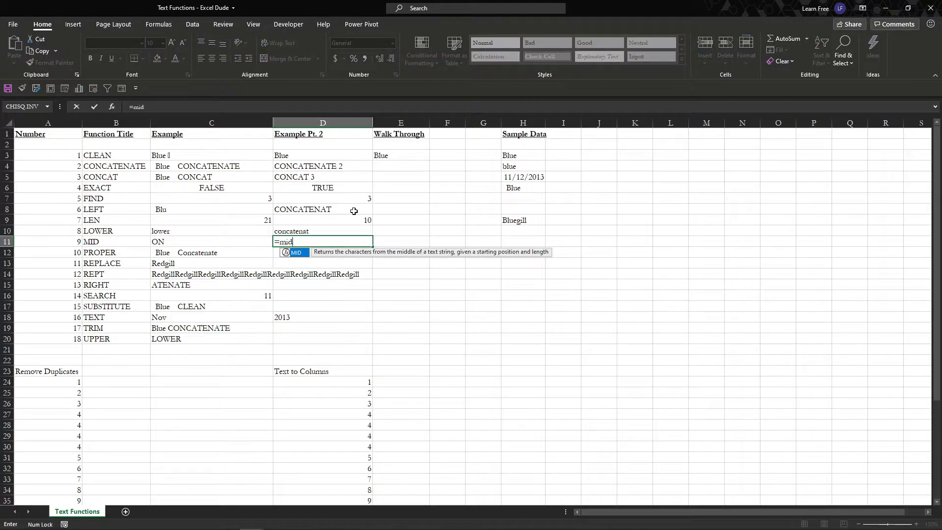
{"action": "key", "text": "Tab"}
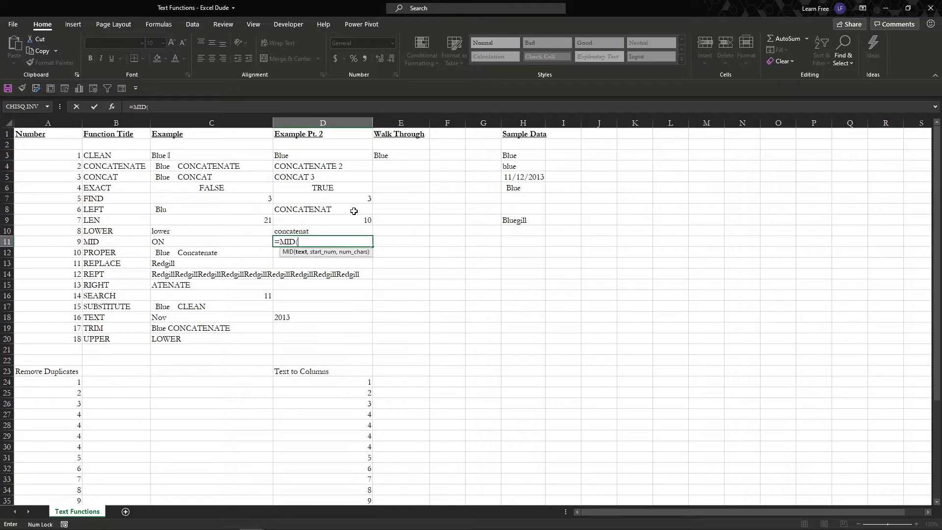
{"action": "key", "text": "Up"}
{"action": "key", "text": "Up"}
{"action": "key", "text": "Up"}
{"action": "key", "text": "Up"}
{"action": "key", "text": "Up"}
{"action": "key", "text": "Up"}
{"action": "key", "text": "Up"}
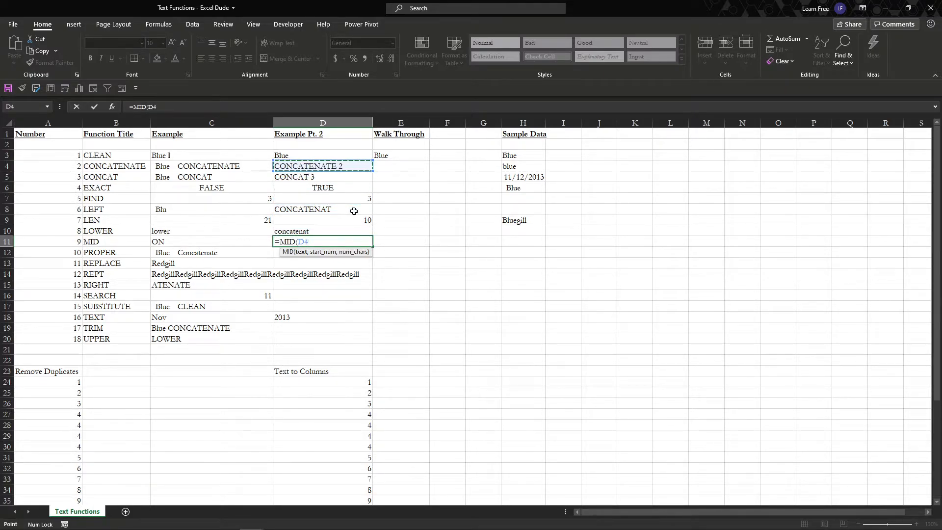
{"action": "type", "text": ","}
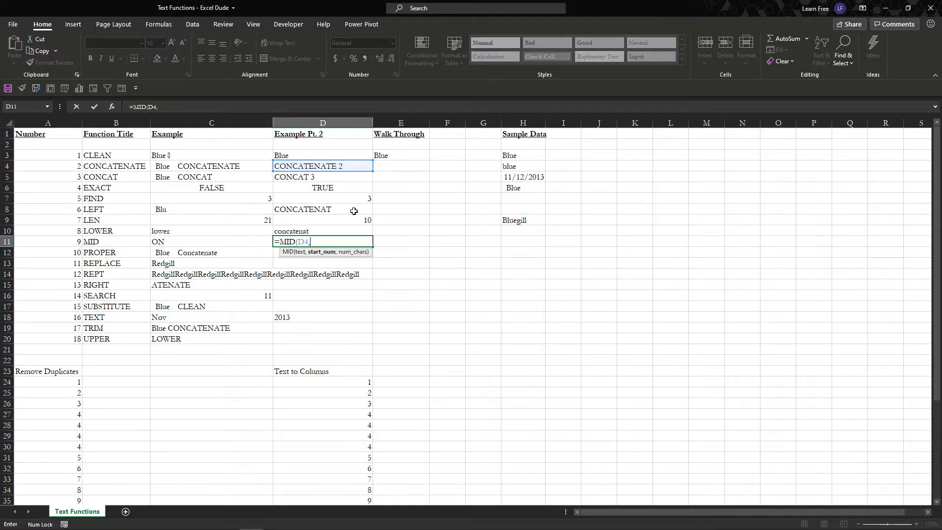
{"action": "type", "text": "3,3"}
{"action": "key", "text": "Return"}
Set the starting position in D11's MID formula to 4.
{"action": "key", "text": "Up"}
{"action": "key", "text": "F2"}
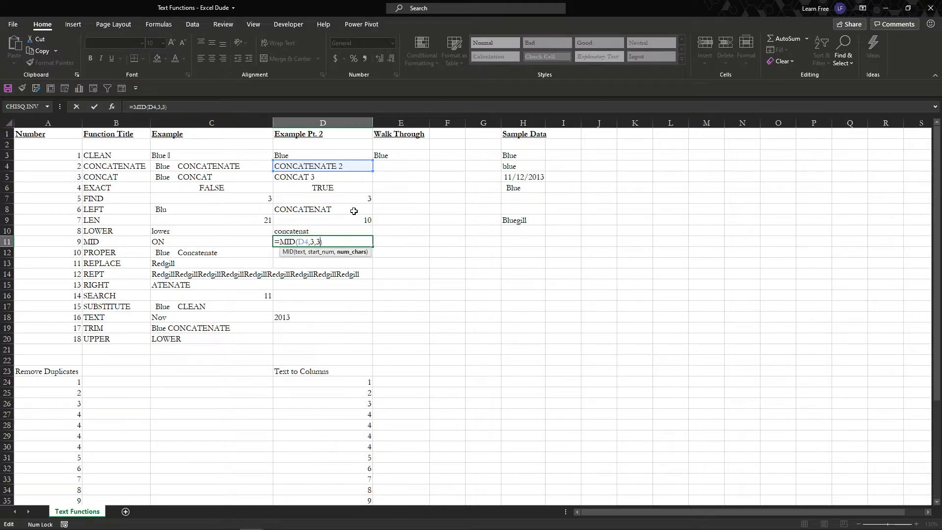
{"action": "key", "text": "Left"}
{"action": "key", "text": "BackSpace"}
{"action": "type", "text": "4"}
{"action": "key", "text": "Return"}
Examine the CONCATENATE formula in D4 that supplies the text for the MID example.
{"action": "key", "text": "Up"}
{"action": "key", "text": "Up"}
{"action": "key", "text": "Up"}
{"action": "key", "text": "Up"}
{"action": "key", "text": "Up"}
{"action": "key", "text": "Up"}
{"action": "key", "text": "Up"}
{"action": "key", "text": "Up"}
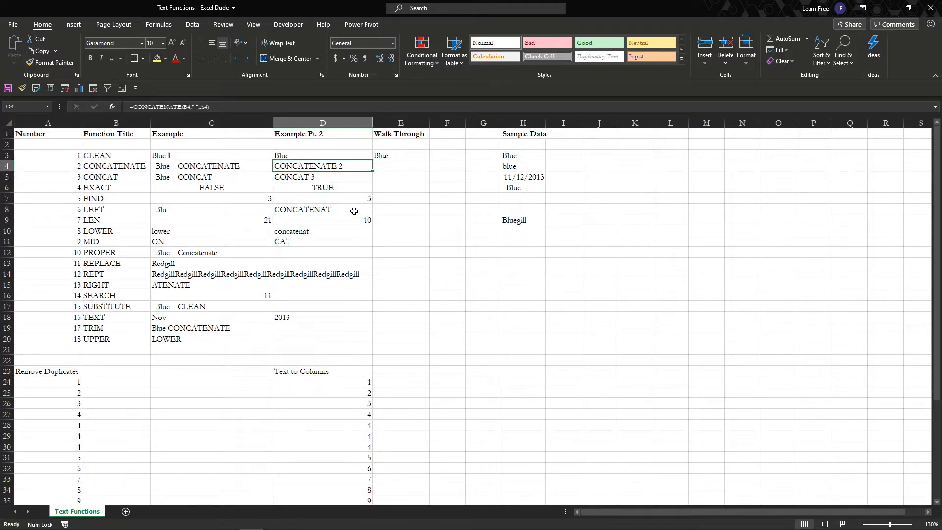
{"action": "key", "text": "F2"}
{"action": "key", "text": "Escape"}
Enter a PROPER formula in D12 that capitalizes the text of D11.
{"action": "key", "text": "Down"}
{"action": "key", "text": "Down"}
{"action": "key", "text": "Down"}
{"action": "key", "text": "Down"}
{"action": "key", "text": "Down"}
{"action": "key", "text": "Down"}
{"action": "key", "text": "Down"}
{"action": "key", "text": "Down"}
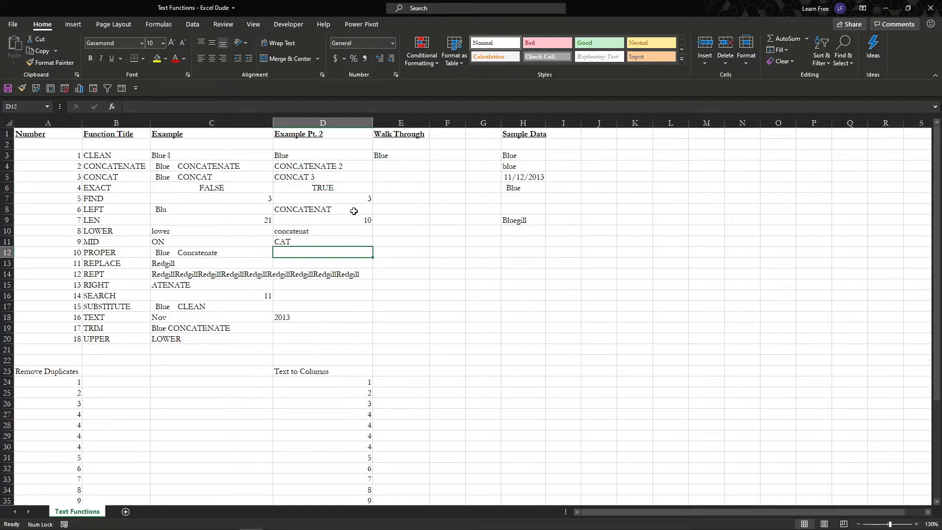
{"action": "type", "text": "="}
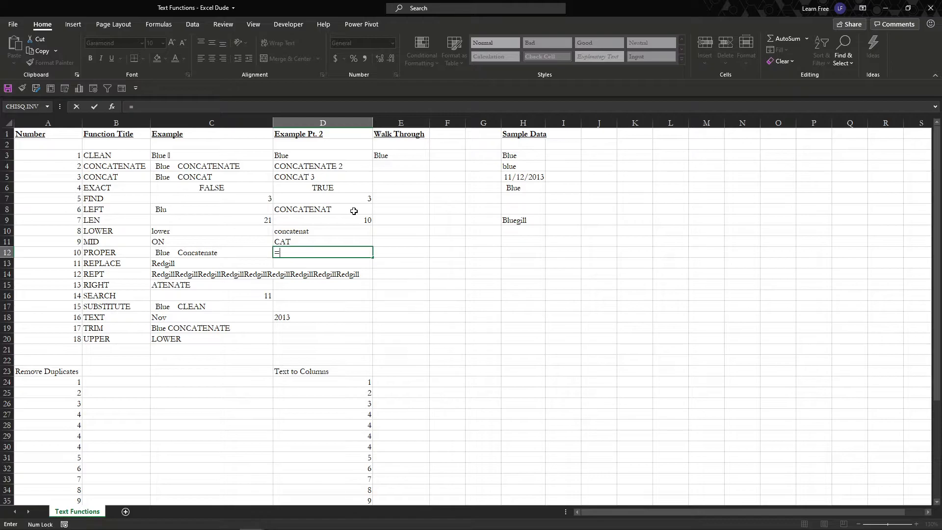
{"action": "type", "text": "PROPER("}
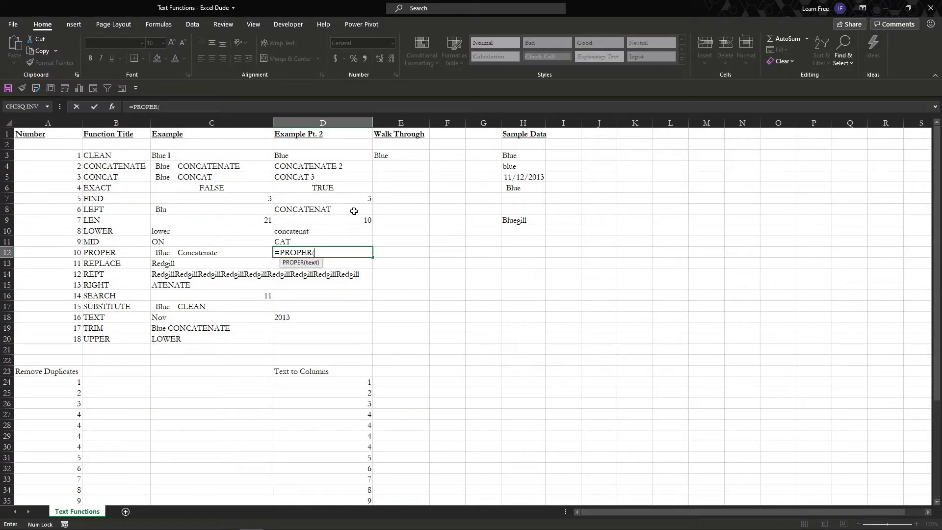
{"action": "key", "text": "Up"}
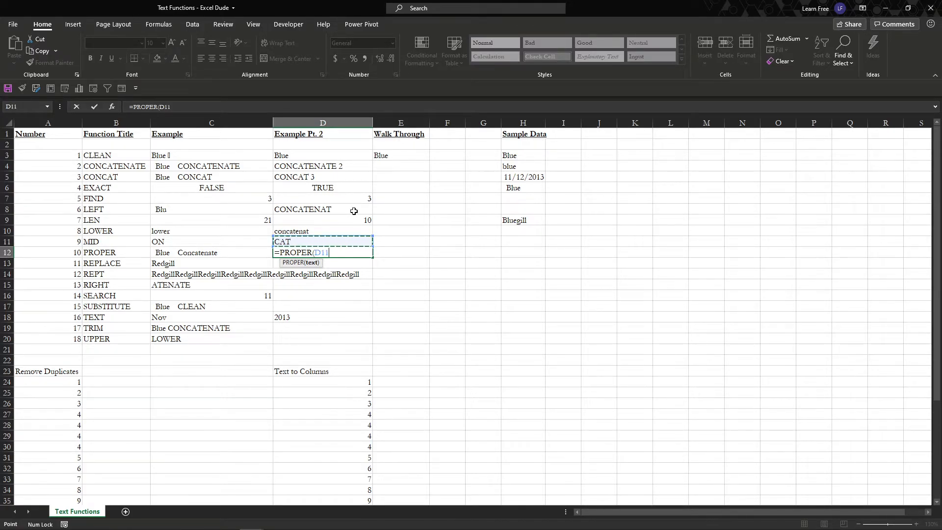
{"action": "type", "text": ")"}
{"action": "key", "text": "Return"}
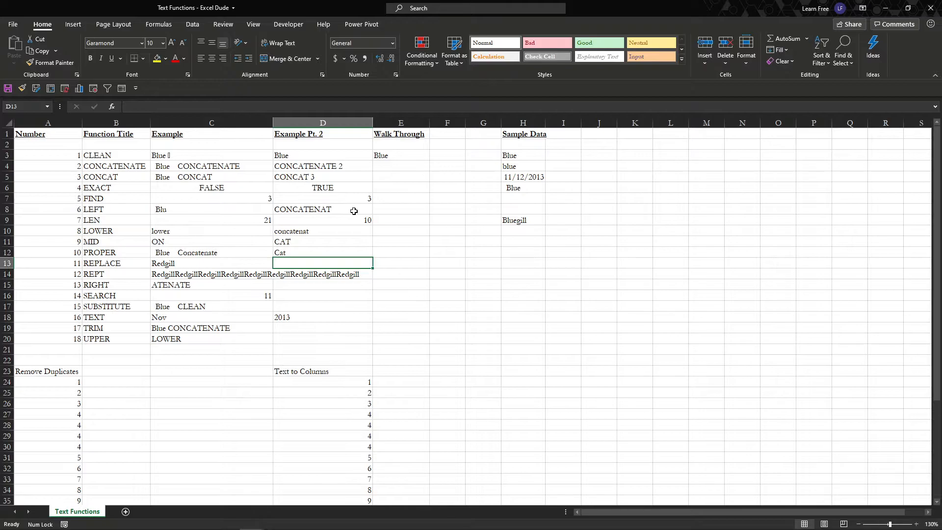
Enter a REPLACE formula in D13 that replaces 3 characters of C13, starting at character 1, with "Blue".
{"action": "type", "text": "="}
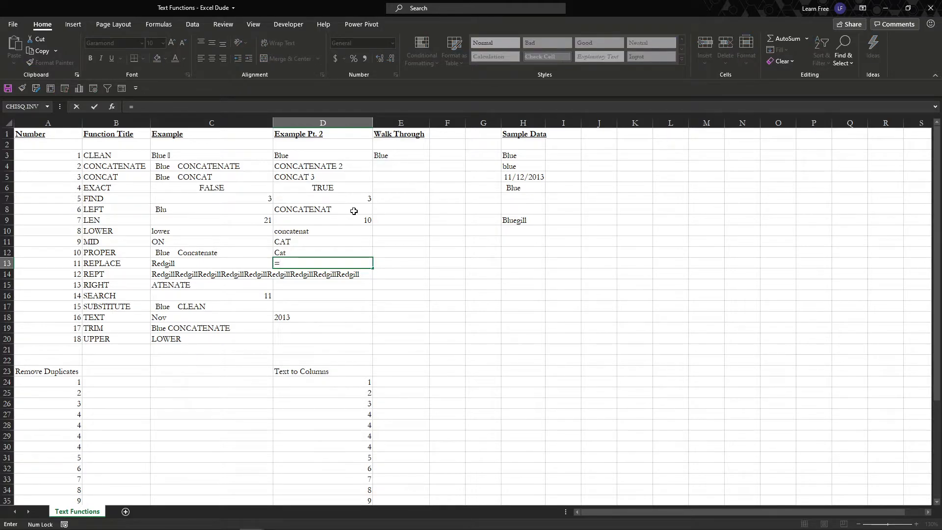
{"action": "key", "text": "Left"}
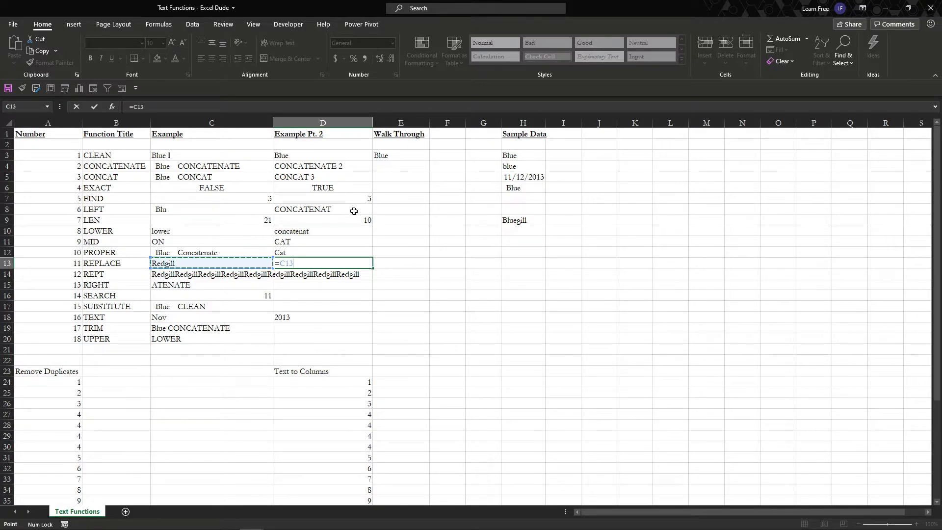
{"action": "key", "text": "BackSpace"}
{"action": "key", "text": "BackSpace"}
{"action": "key", "text": "BackSpace"}
{"action": "type", "text": "rep"}
{"action": "key", "text": "Tab"}
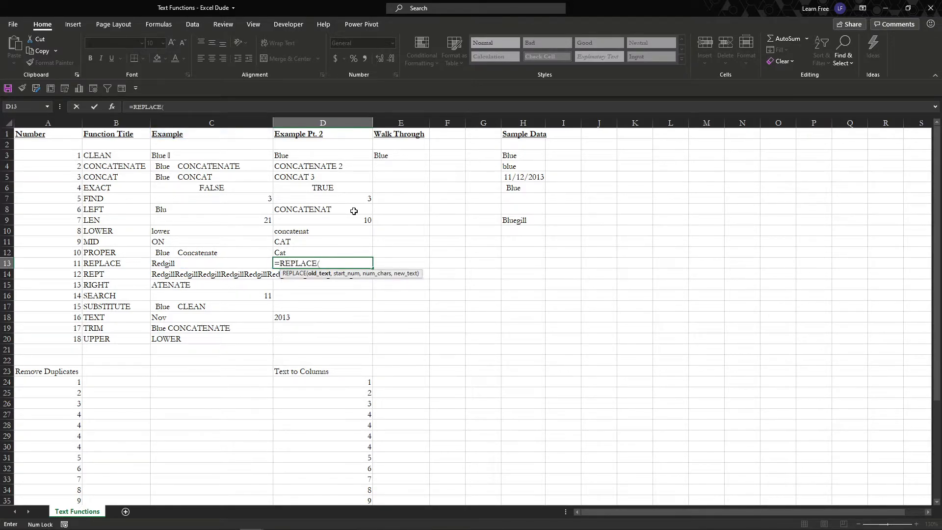
{"action": "key", "text": "Left"}
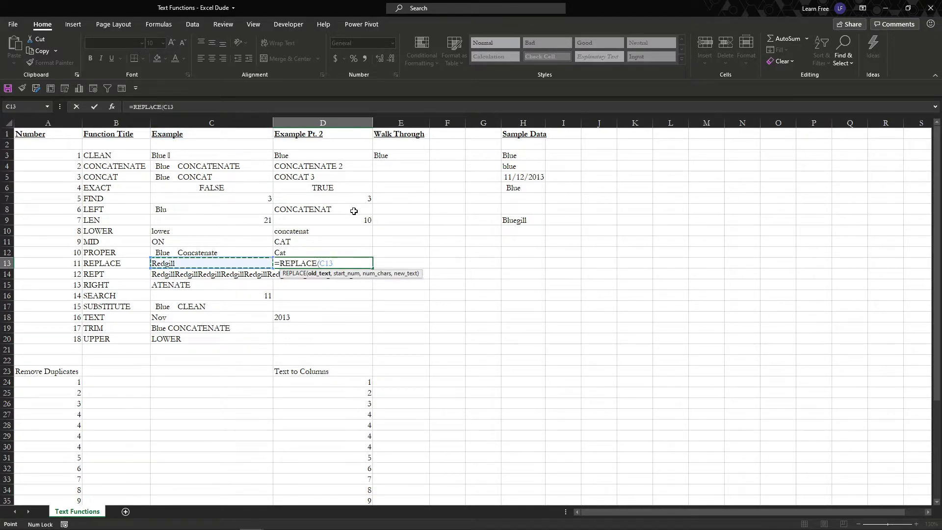
{"action": "type", "text": ","}
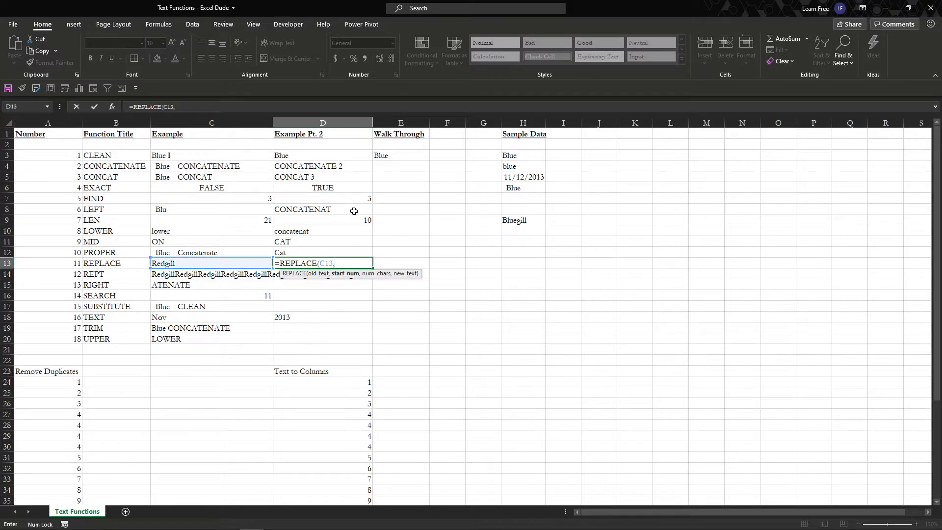
{"action": "type", "text": "1"}
{"action": "type", "text": ","}
{"action": "type", "text": "3,\"Blue\""}
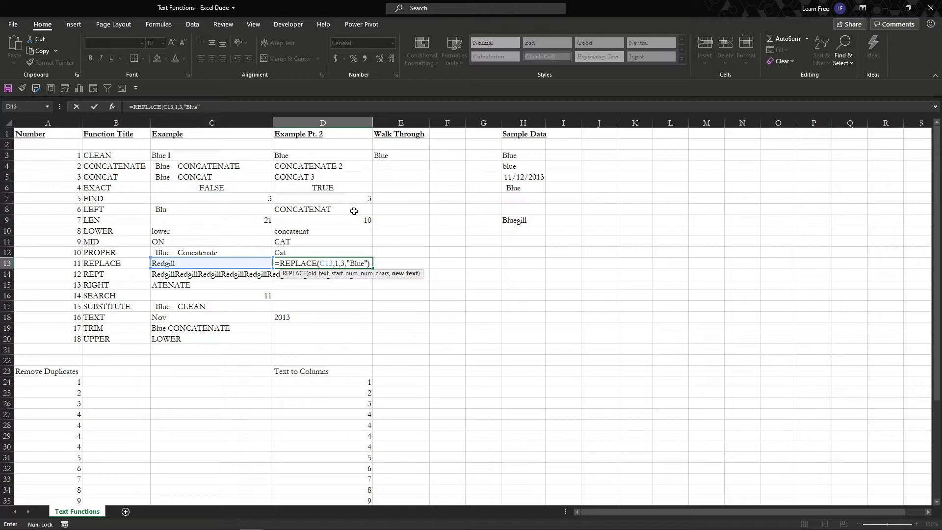
{"action": "key", "text": "Return"}
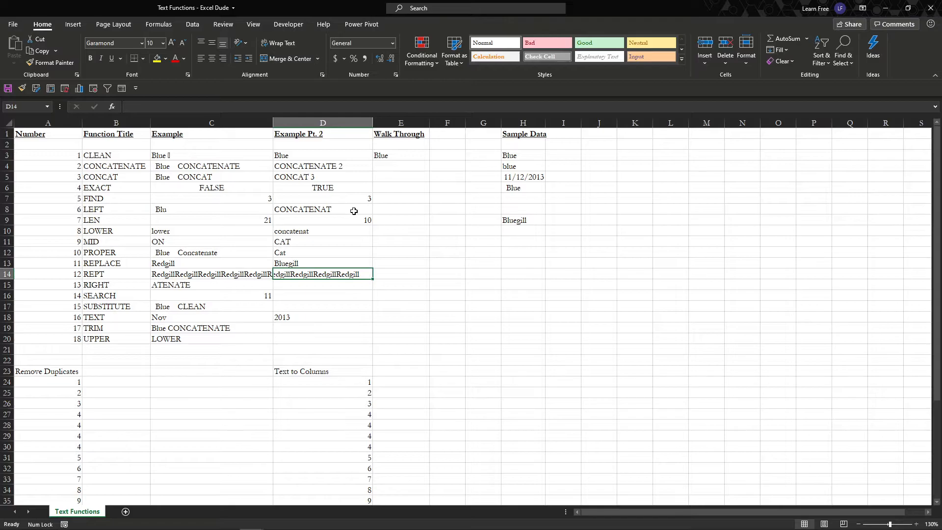
Enter a REPT formula in D14 that repeats the text of D13 3 times.
{"action": "type", "text": "="}
{"action": "key", "text": "Up"}
{"action": "key", "text": "BackSpace"}
{"action": "key", "text": "BackSpace"}
{"action": "key", "text": "BackSpace"}
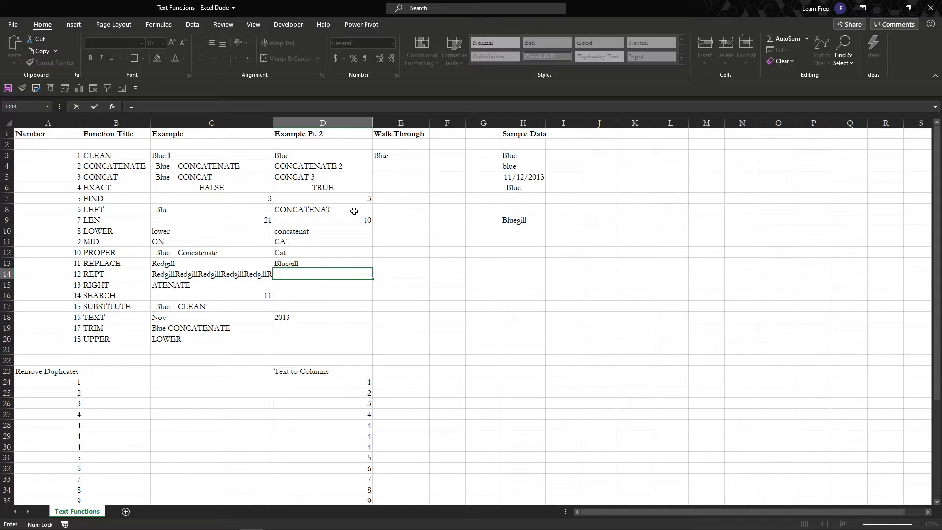
{"action": "type", "text": "rept"}
{"action": "key", "text": "Tab"}
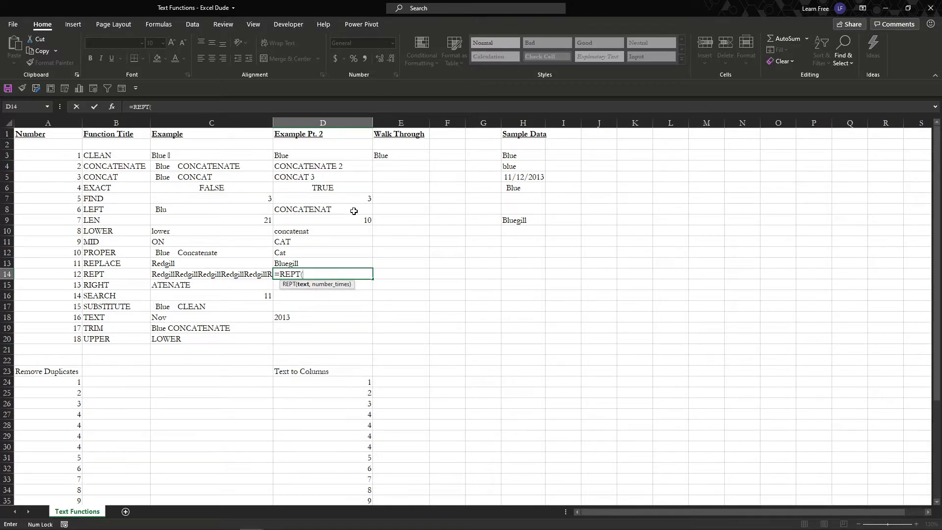
{"action": "key", "text": "Up"}
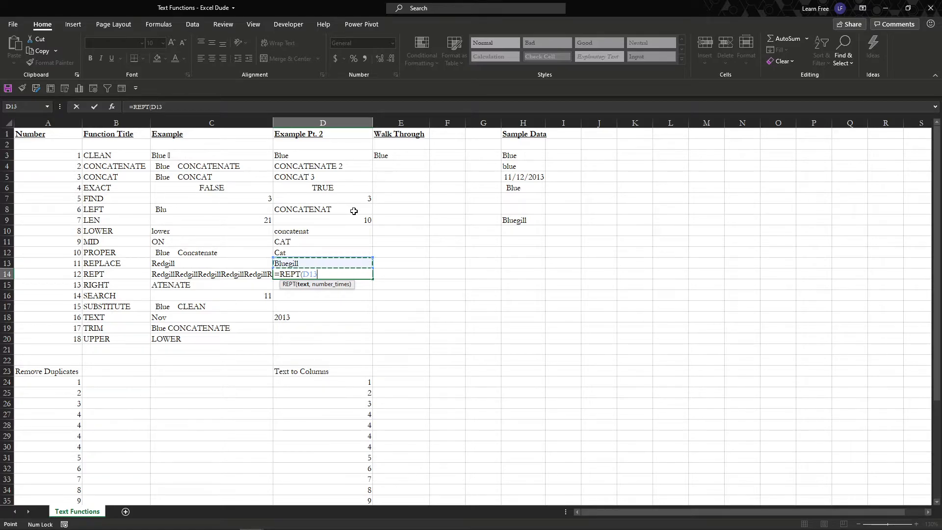
{"action": "type", "text": ",3)"}
{"action": "key", "text": "Return"}
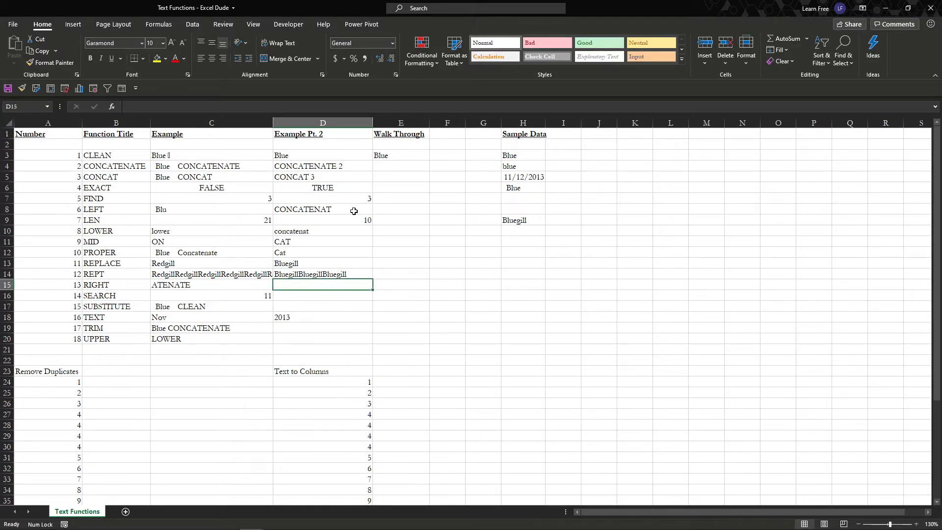
Enter a RIGHT formula in D15 that extracts the last 5 characters of D14.
{"action": "type", "text": "="}
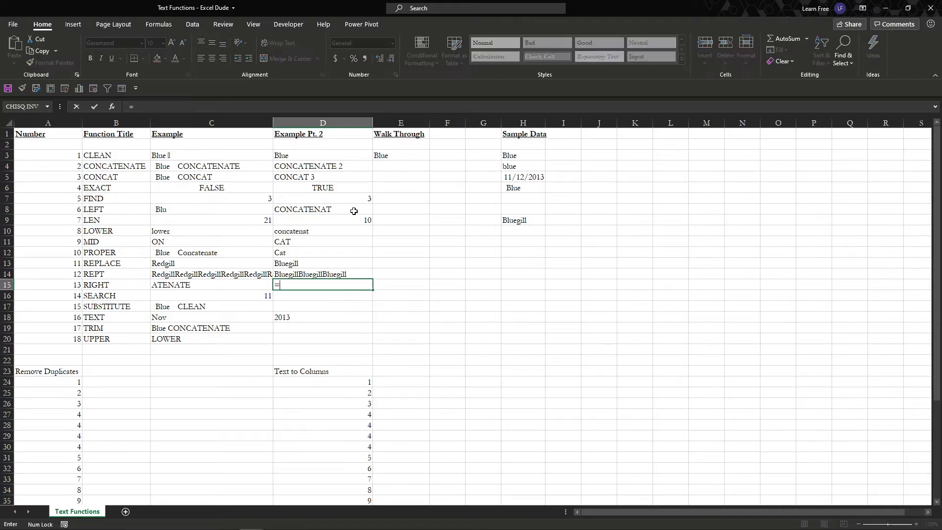
{"action": "type", "text": "RIGHT("}
{"action": "key", "text": "BackSpace"}
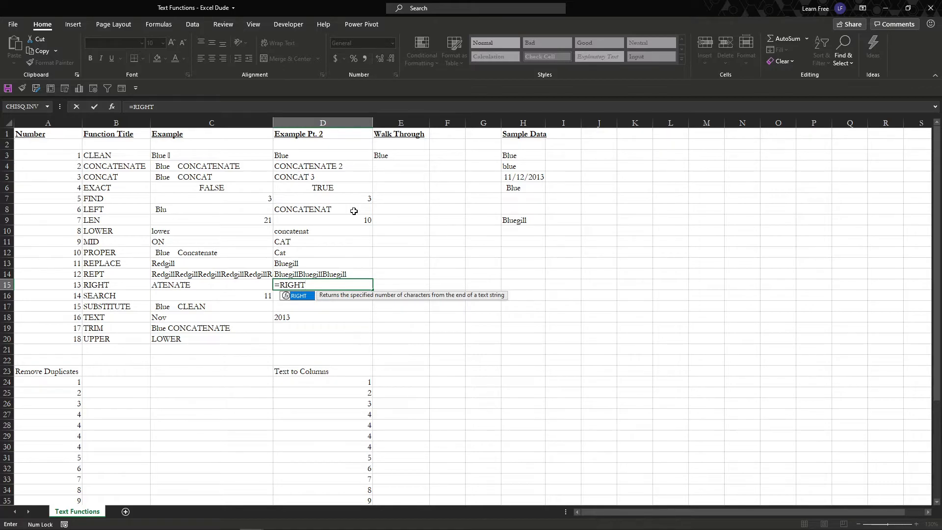
{"action": "type", "text": "("}
{"action": "key", "text": "Up"}
{"action": "type", "text": ",5"}
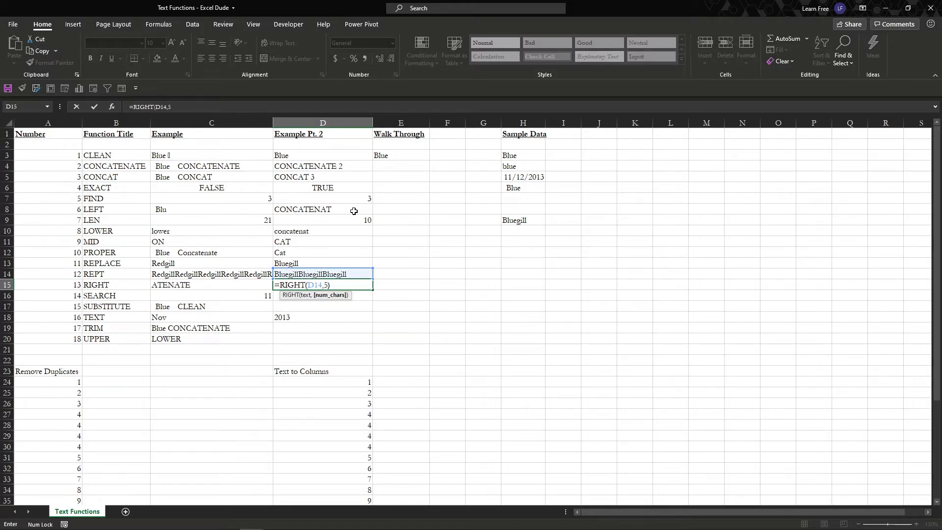
{"action": "type", "text": ")"}
{"action": "key", "text": "Return"}
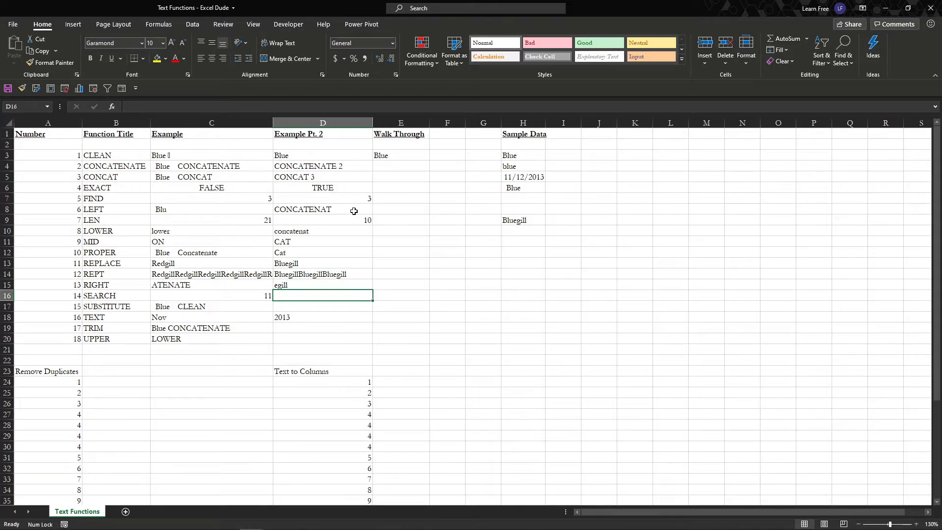
Check the REPT formula in D14 that supplies the text for the RIGHT example.
{"action": "key", "text": "Up"}
{"action": "key", "text": "Up"}
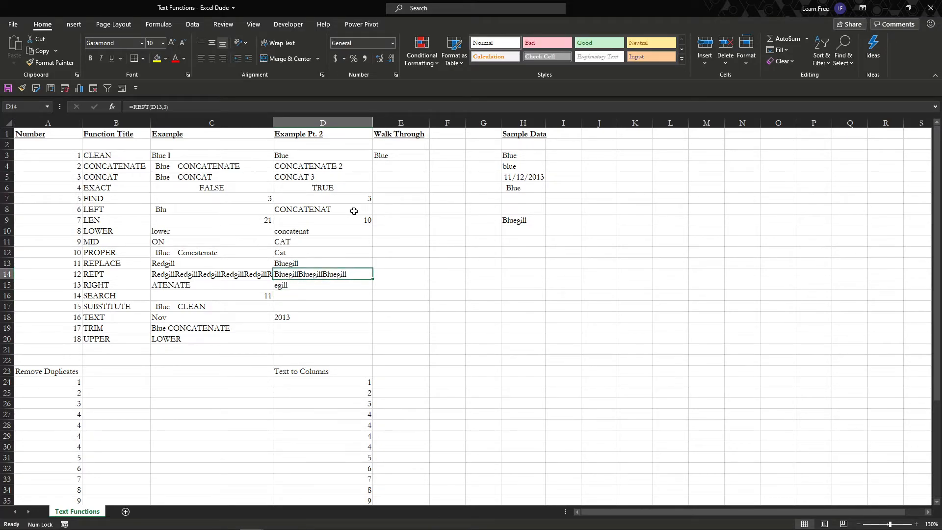
{"action": "key", "text": "Down"}
{"action": "key", "text": "Down"}
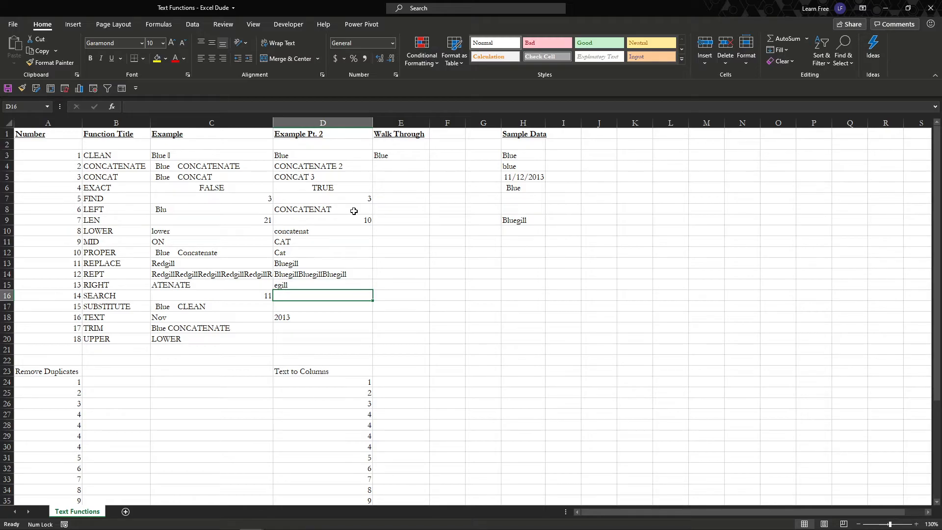
Enter a SEARCH formula in D16 that looks for "TEN" within C15, starting at character 1.
{"action": "type", "text": "=sear"}
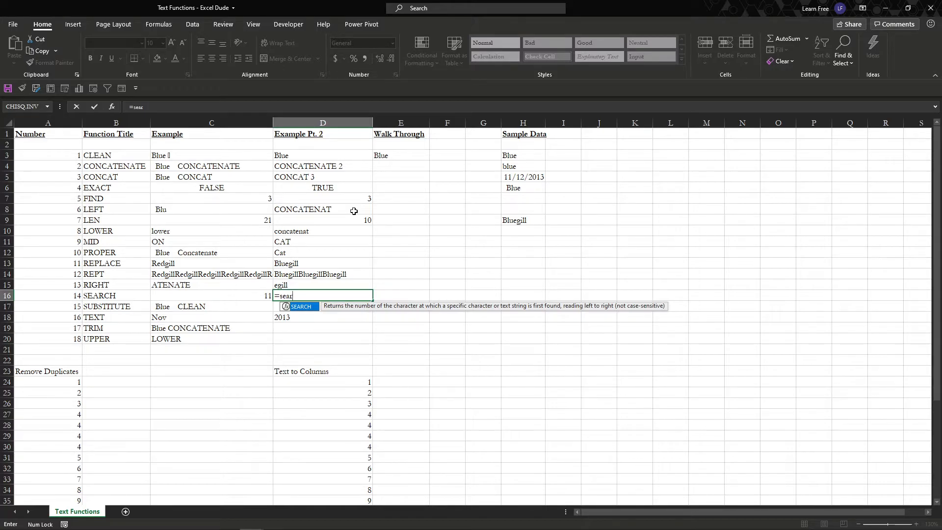
{"action": "key", "text": "Tab"}
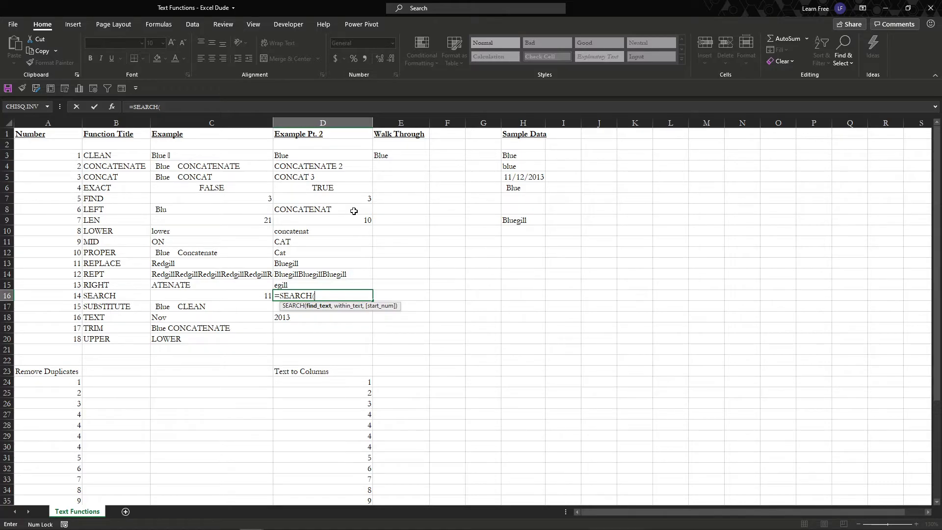
{"action": "type", "text": "\"T"}
{"action": "key", "text": "Caps_Lock"}
{"action": "type", "text": "EN\","}
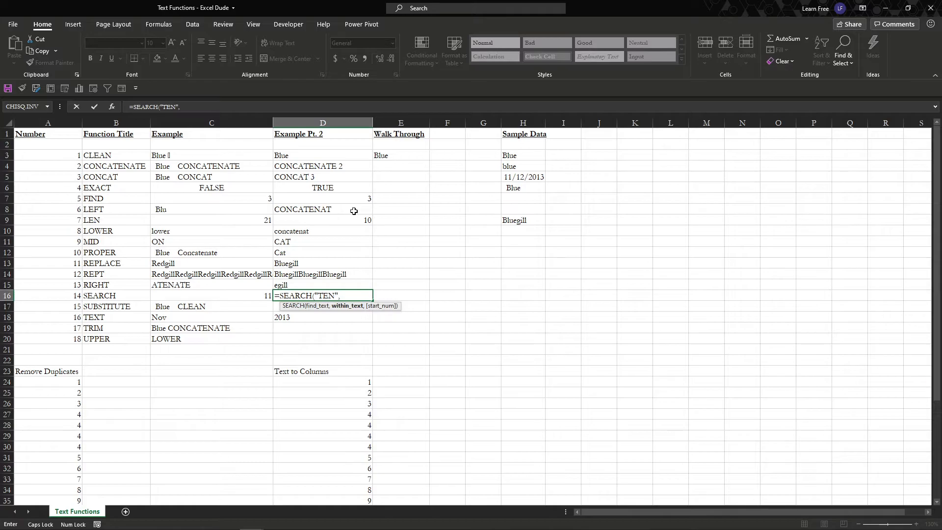
{"action": "key", "text": "Left"}
{"action": "key", "text": "Up"}
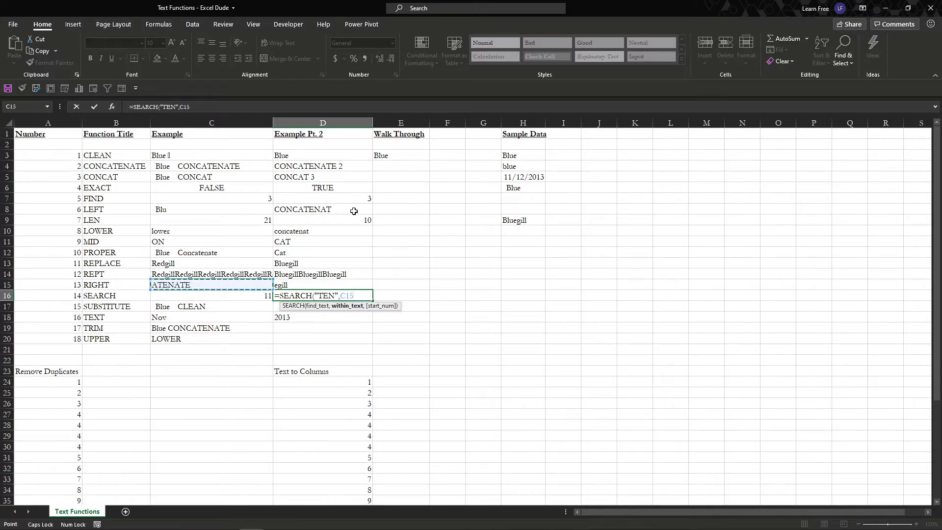
{"action": "type", "text": ","}
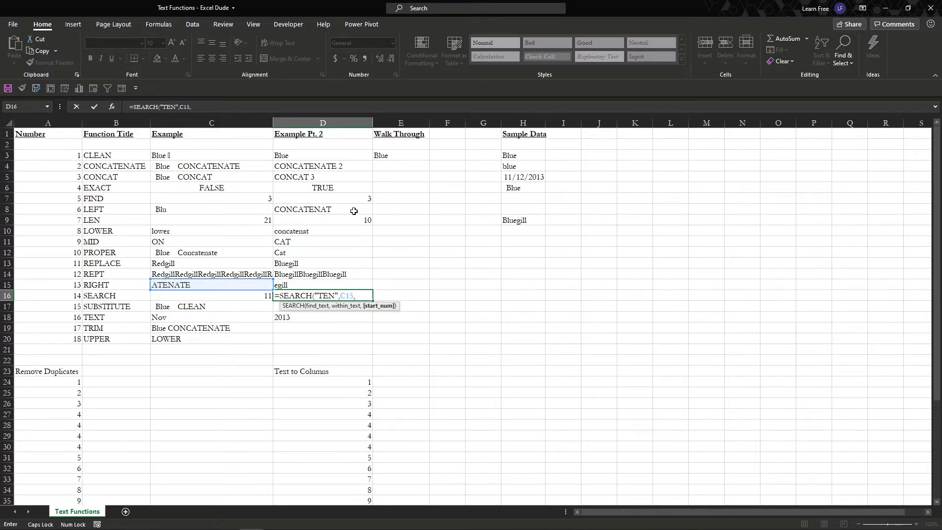
{"action": "type", "text": "1)"}
{"action": "key", "text": "Return"}
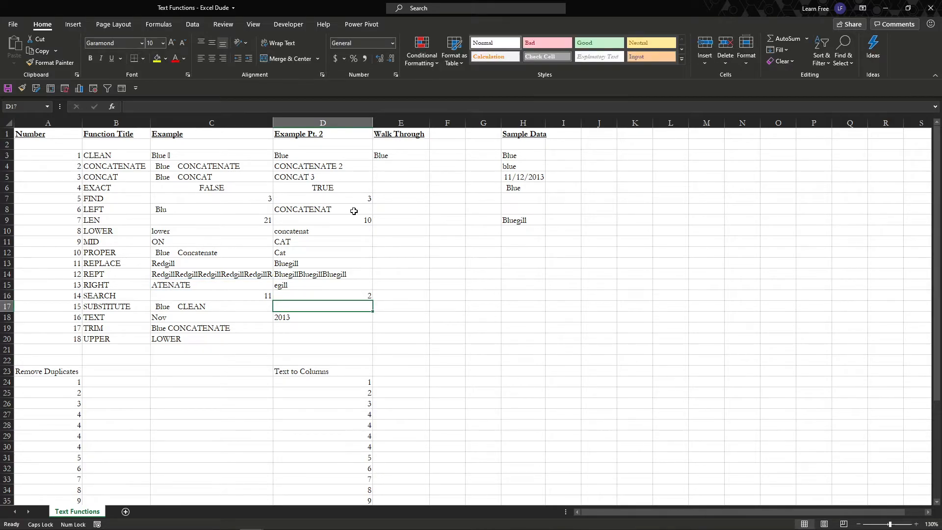
Review the arguments of the SEARCH formula in D16 against the text in C15.
{"action": "key", "text": "Up"}
{"action": "key", "text": "F2"}
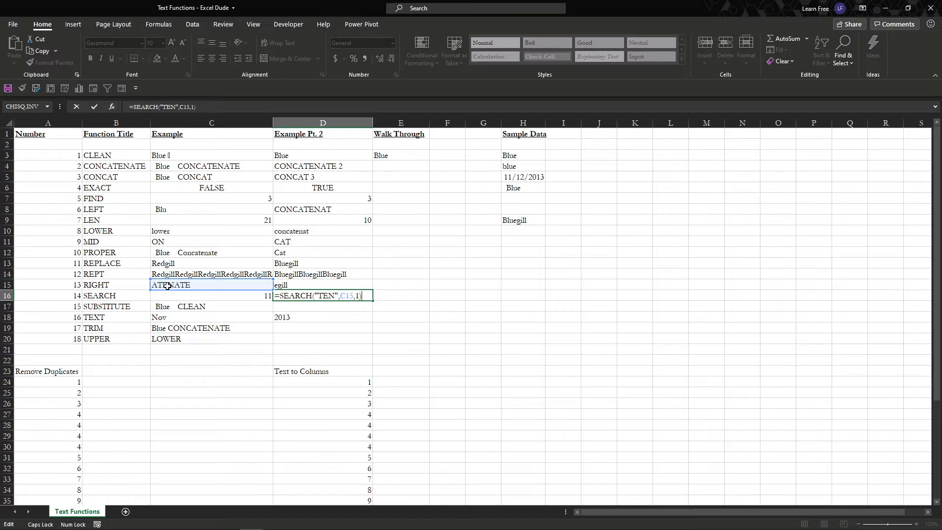
{"action": "left_click", "coordinate": [323, 315]}
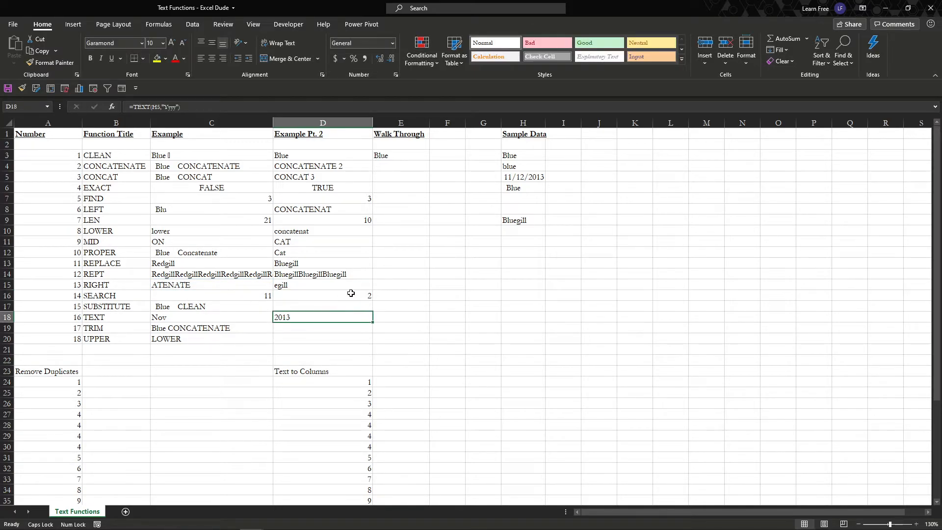
{"action": "left_click", "coordinate": [339, 304]}
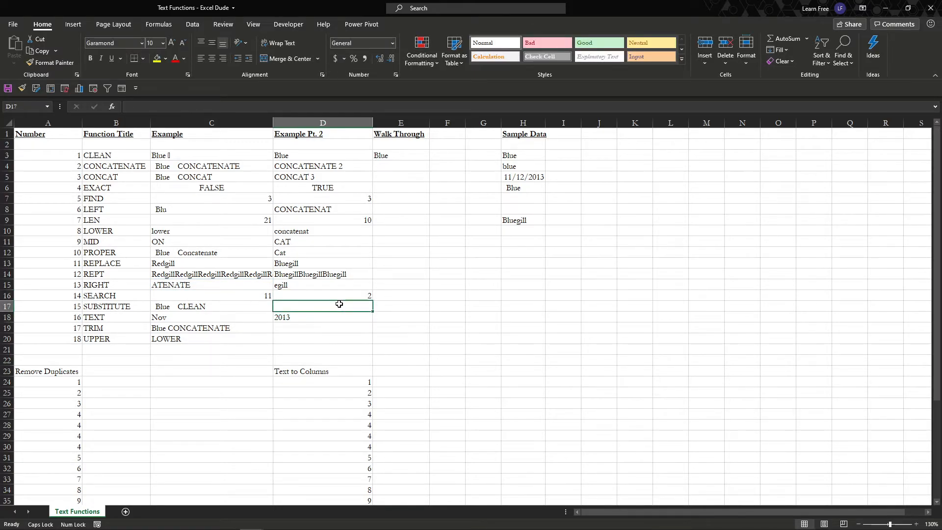
{"action": "type", "text": "="}
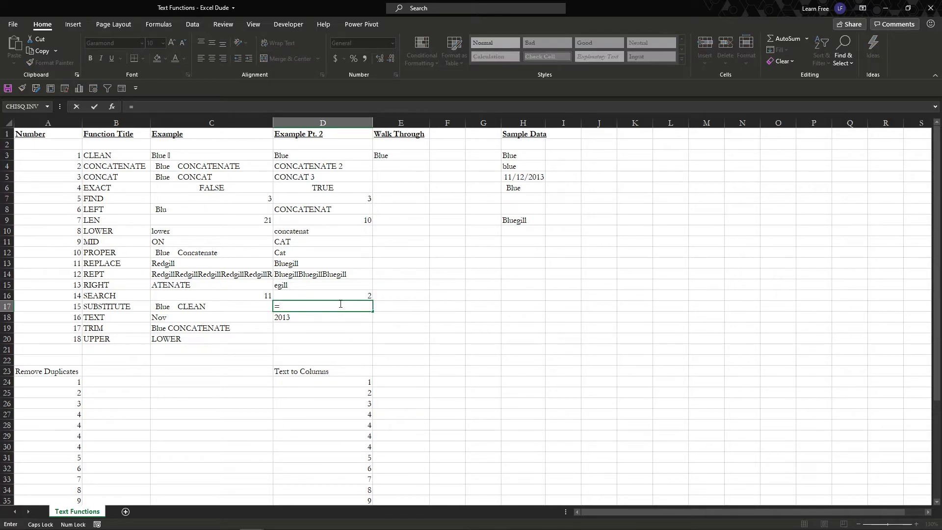
{"action": "type", "text": "SUB"}
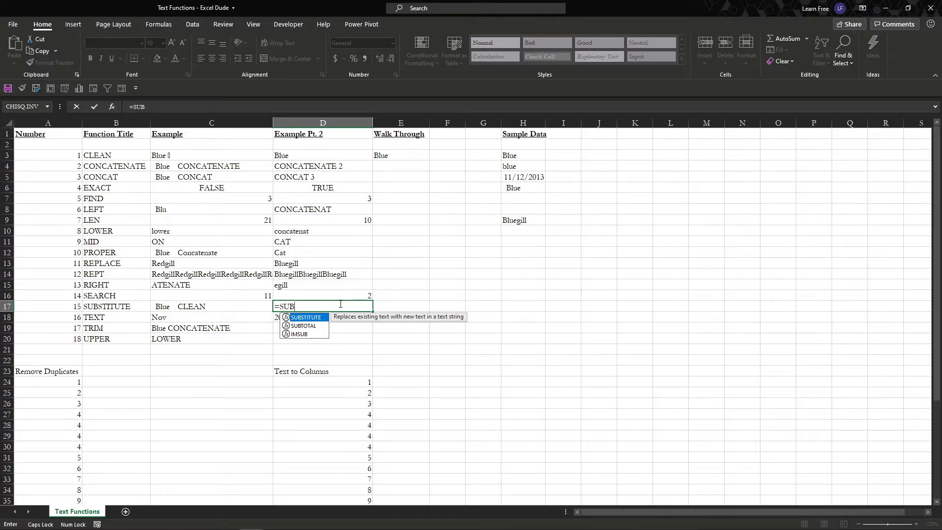
{"action": "key", "text": "Tab"}
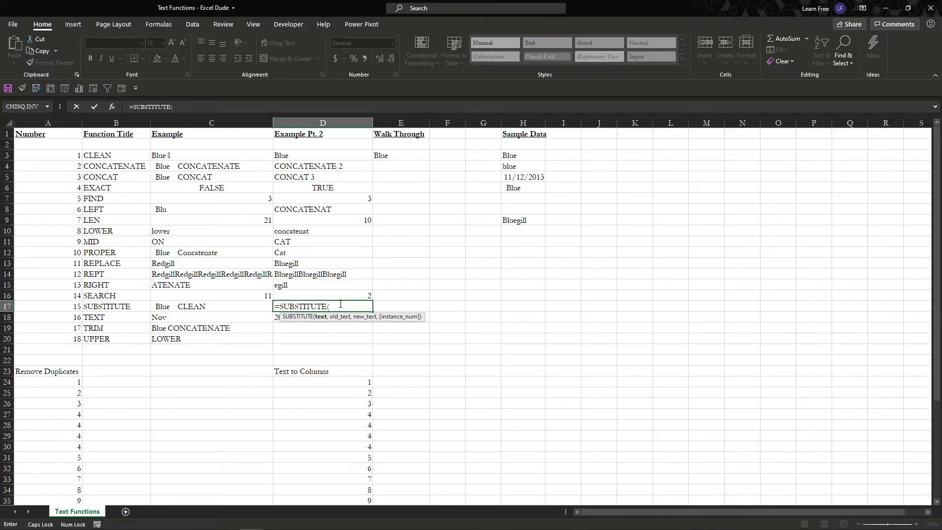
{"action": "key", "text": "Escape"}
Examine the text, old text, new text and instance arguments of the SUBSTITUTE formula in C17.
{"action": "key", "text": "Left"}
{"action": "key", "text": "F2"}
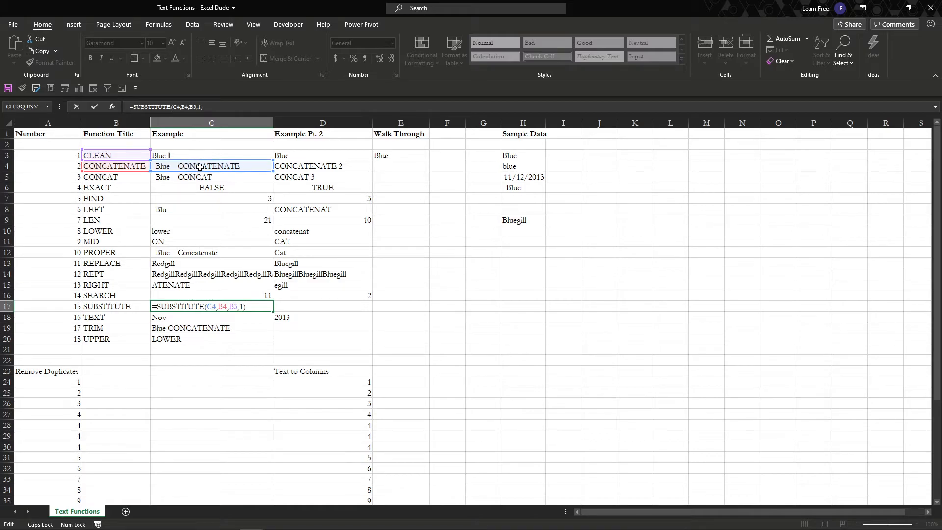
{"action": "key", "text": "ctrl+Return"}
{"action": "key", "text": "F2"}
{"action": "left_click", "coordinate": [224, 307]}
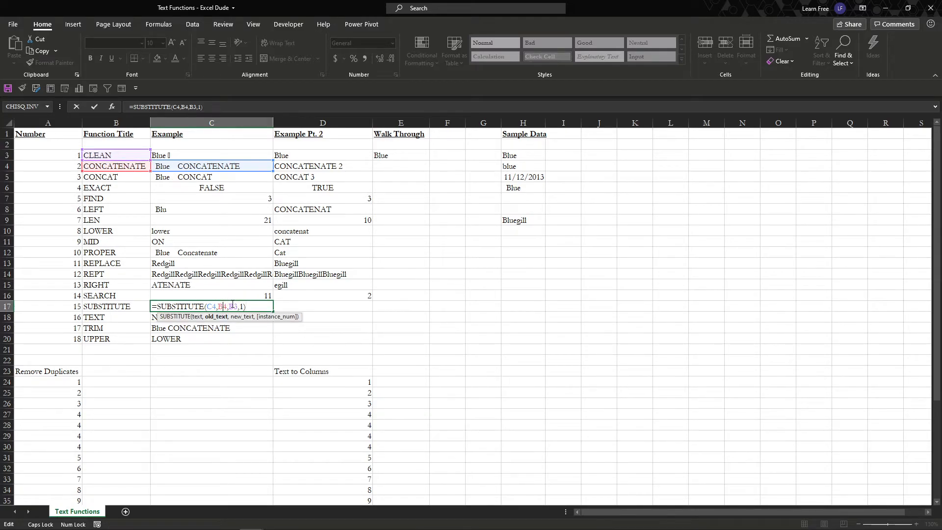
{"action": "left_click", "coordinate": [240, 305]}
Enter a SUBSTITUTE formula in D17 that replaces instance 1 of "Blue" in C17 with "Red".
{"action": "left_click", "coordinate": [290, 306]}
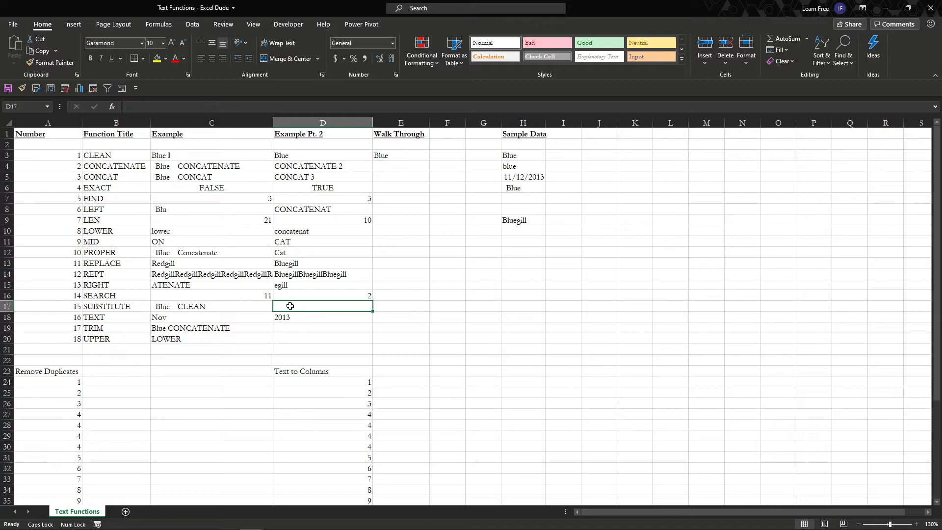
{"action": "type", "text": "=sub"}
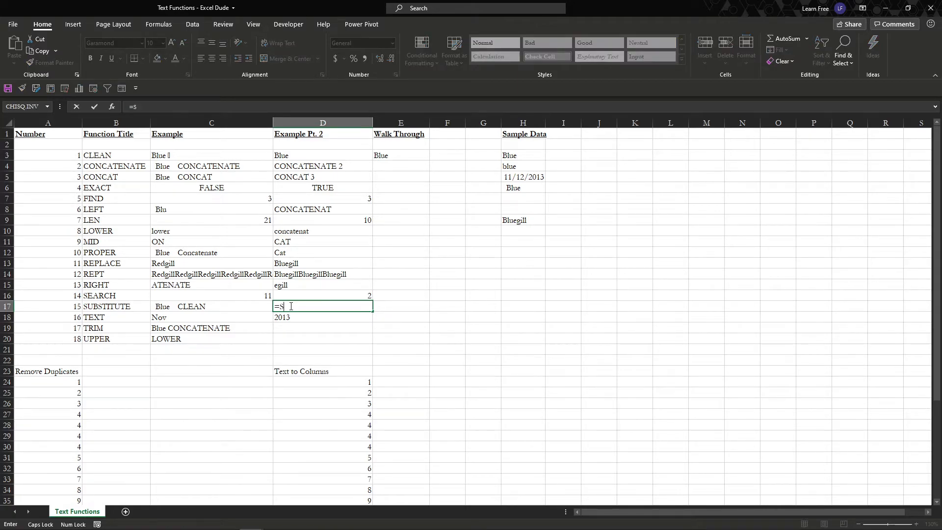
{"action": "key", "text": "Tab"}
{"action": "key", "text": "Left"}
{"action": "type", "text": ",\""}
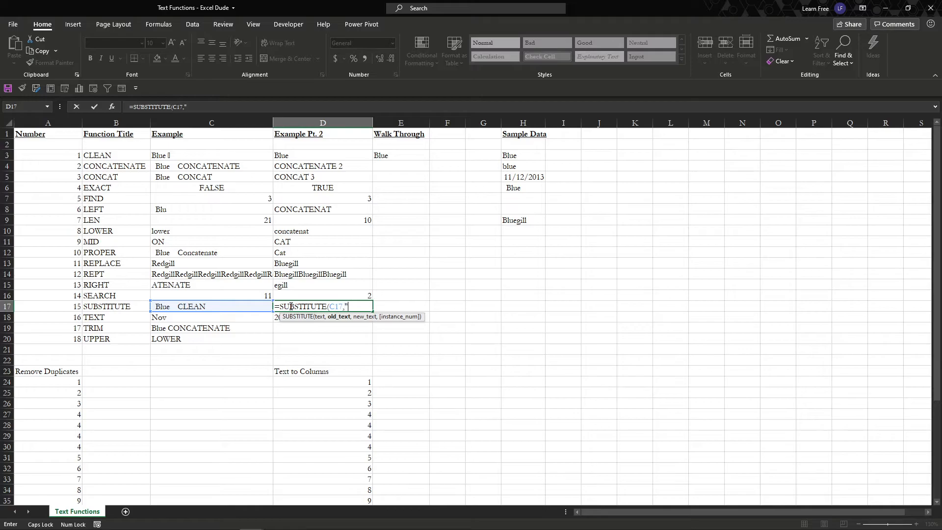
{"action": "type", "text": "bLUE\","}
{"action": "key", "text": "Caps_Lock"}
{"action": "key", "text": "Caps_Lock"}
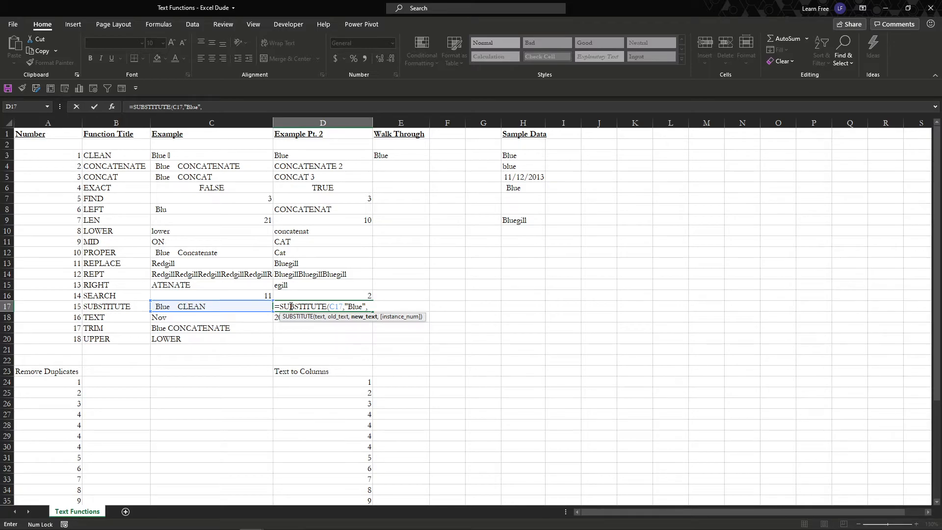
{"action": "type", "text": "Red"}
{"action": "key", "text": "BackSpace"}
{"action": "key", "text": "BackSpace"}
{"action": "key", "text": "BackSpace"}
{"action": "type", "text": "\"Red\",1)"}
{"action": "key", "text": "Return"}
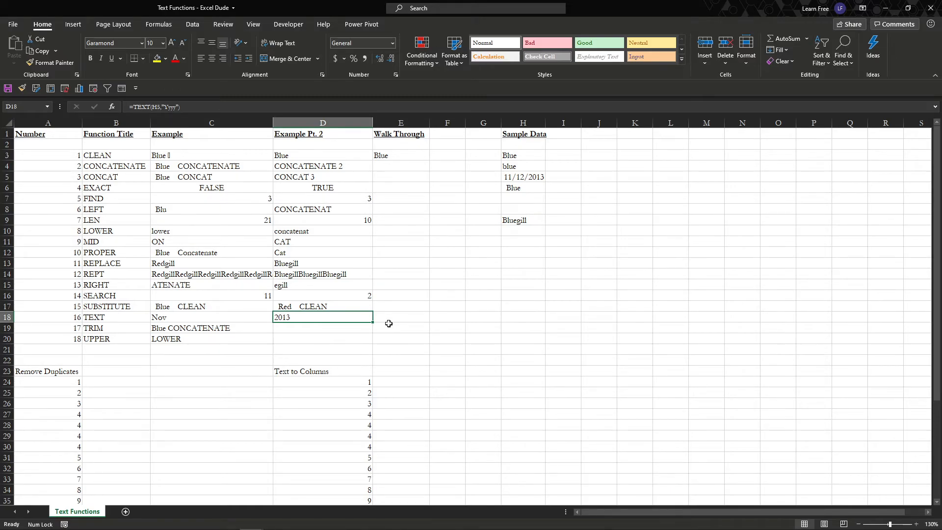
Examine the TEXT formulas in C18 and D18 and the sample date in H5 they refer to.
{"action": "key", "text": "Left"}
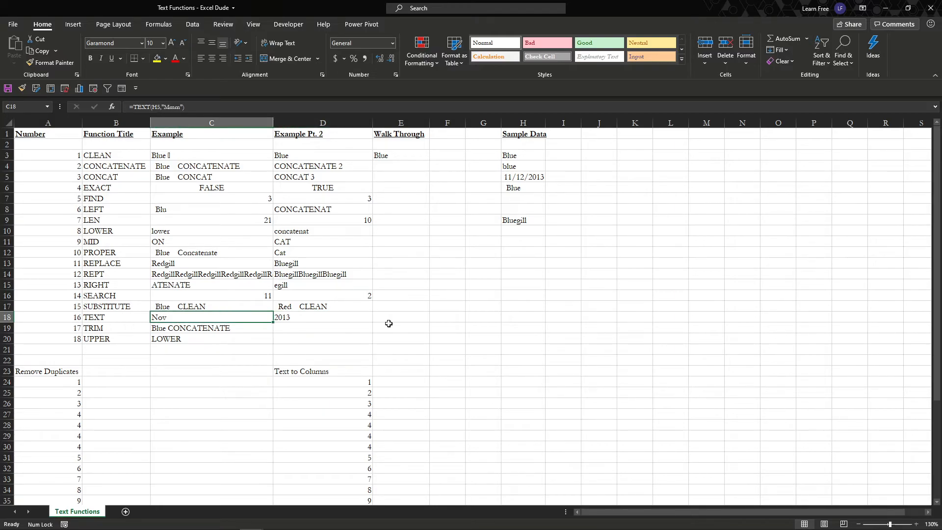
{"action": "key", "text": "Right"}
{"action": "key", "text": "Right"}
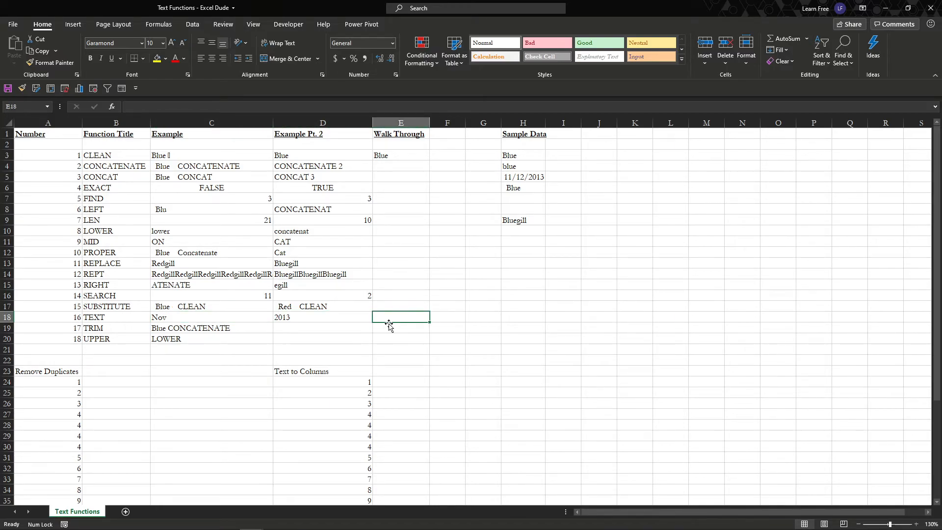
{"action": "type", "text": "="}
{"action": "key", "text": "Escape"}
{"action": "left_click", "coordinate": [538, 178]}
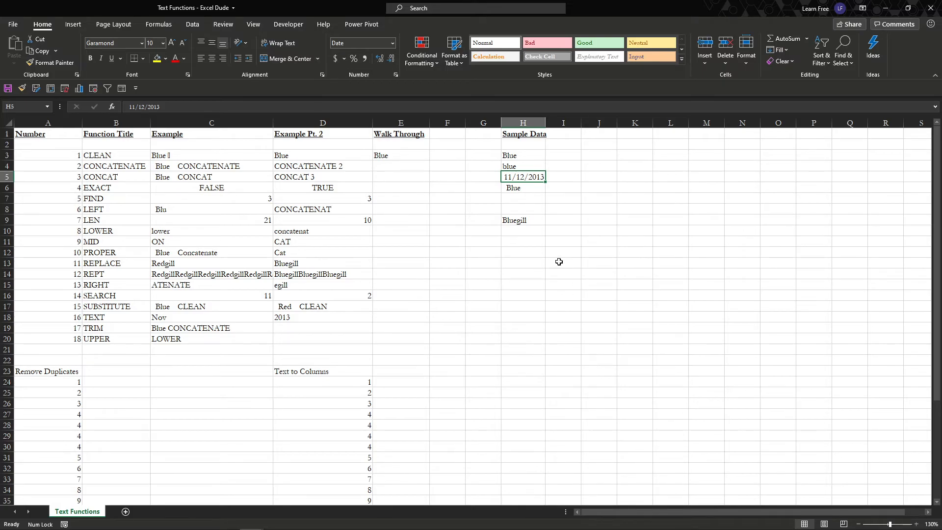
{"action": "left_click", "coordinate": [415, 298]}
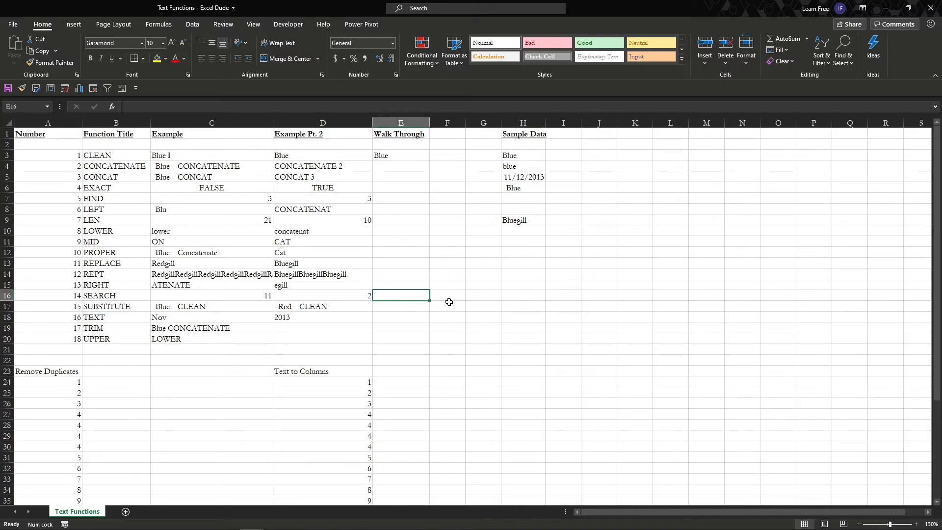
{"action": "key", "text": "Down"}
{"action": "key", "text": "Left"}
{"action": "key", "text": "Down"}
{"action": "key", "text": "Down"}
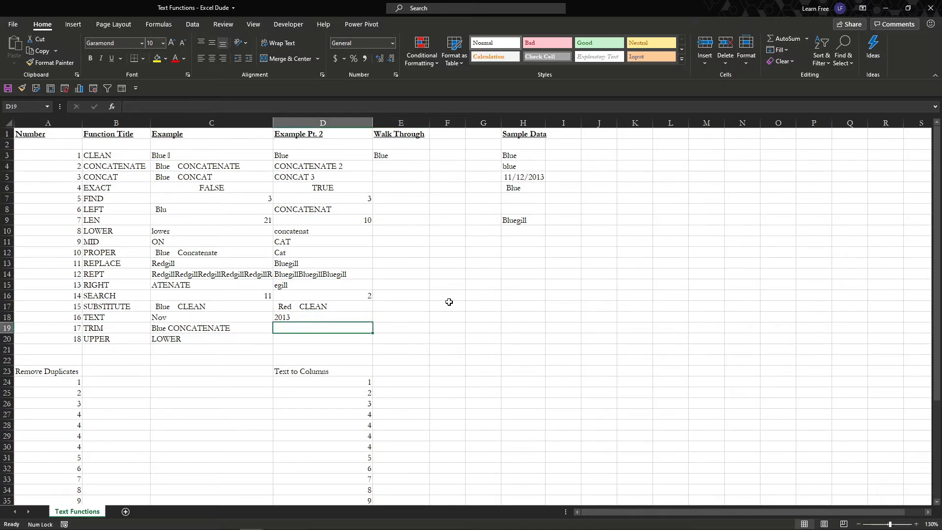
{"action": "type", "text": "="}
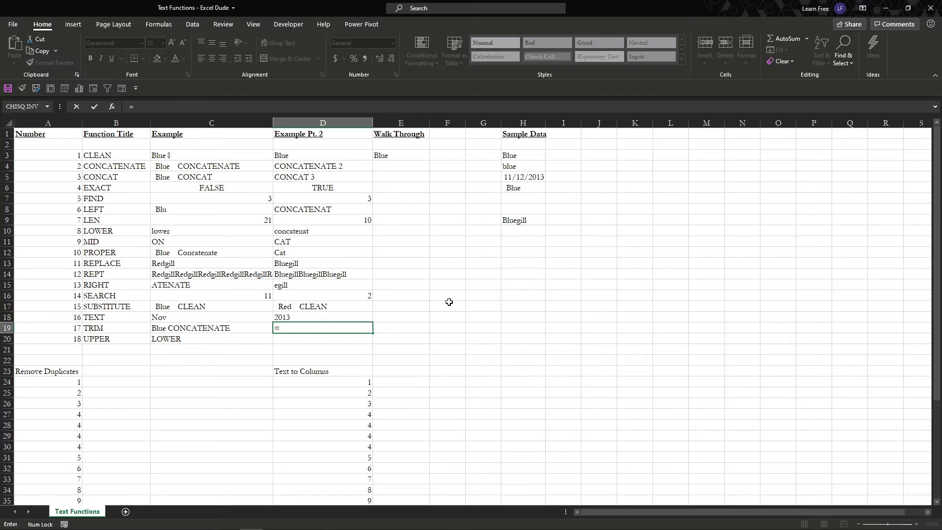
{"action": "key", "text": "Escape"}
Enter a TEXT formula in D18 that formats the sample date in H5 as "Dd".
{"action": "key", "text": "Up"}
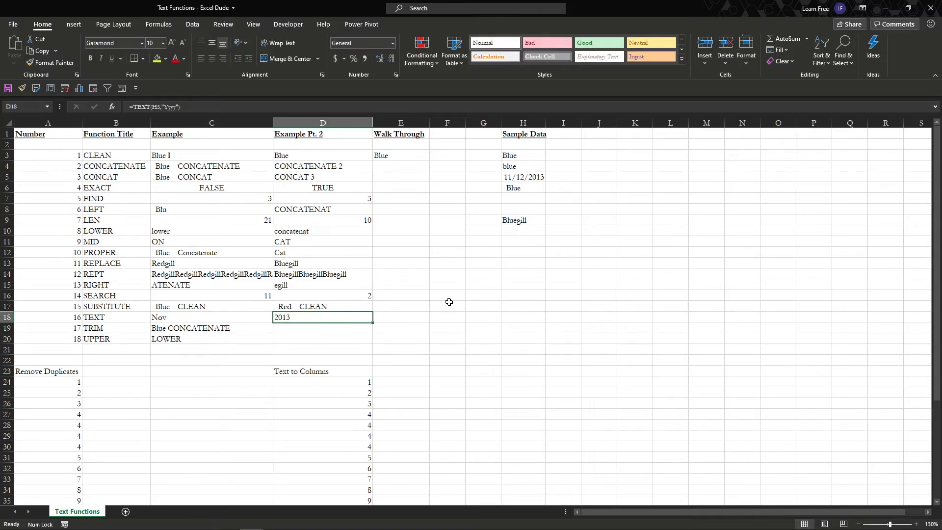
{"action": "type", "text": "=text"}
{"action": "key", "text": "Tab"}
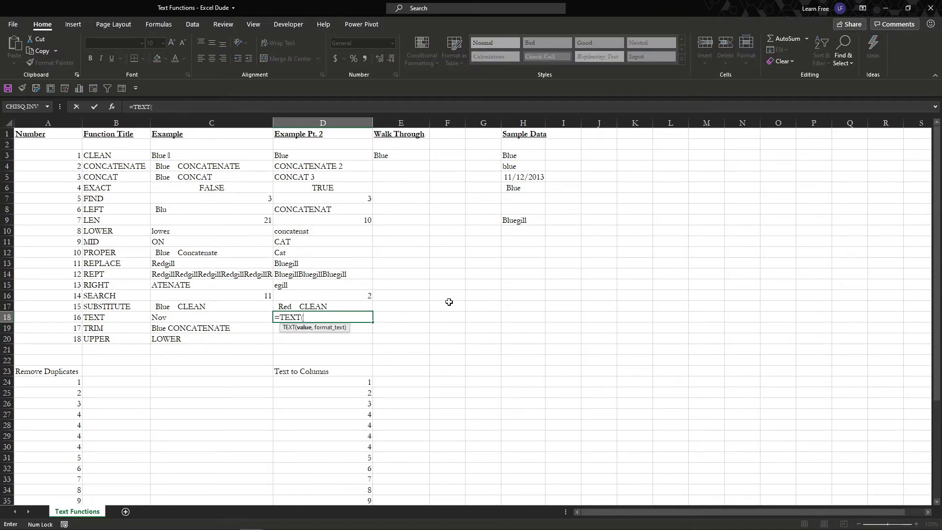
{"action": "left_click", "coordinate": [529, 178]}
{"action": "type", "text": ","}
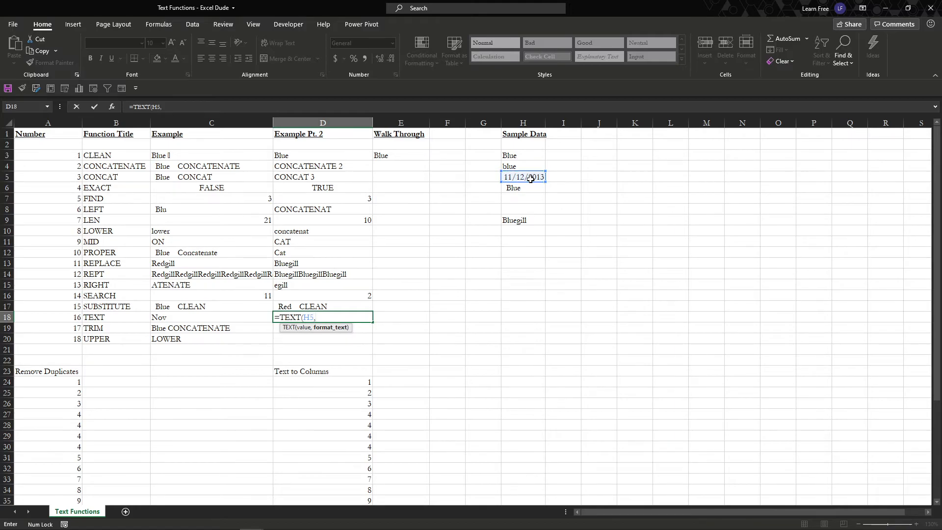
{"action": "type", "text": ",\"Dd)"}
{"action": "key", "text": "Return"}
{"action": "key", "text": "Return"}
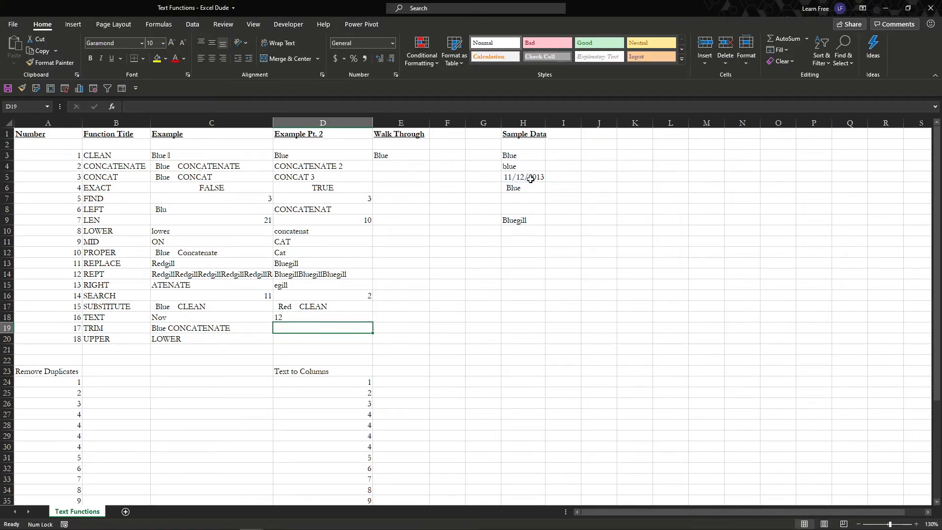
Change the format argument of the TEXT formula in D18 to "Mmm".
{"action": "key", "text": "Up"}
{"action": "key", "text": "F2"}
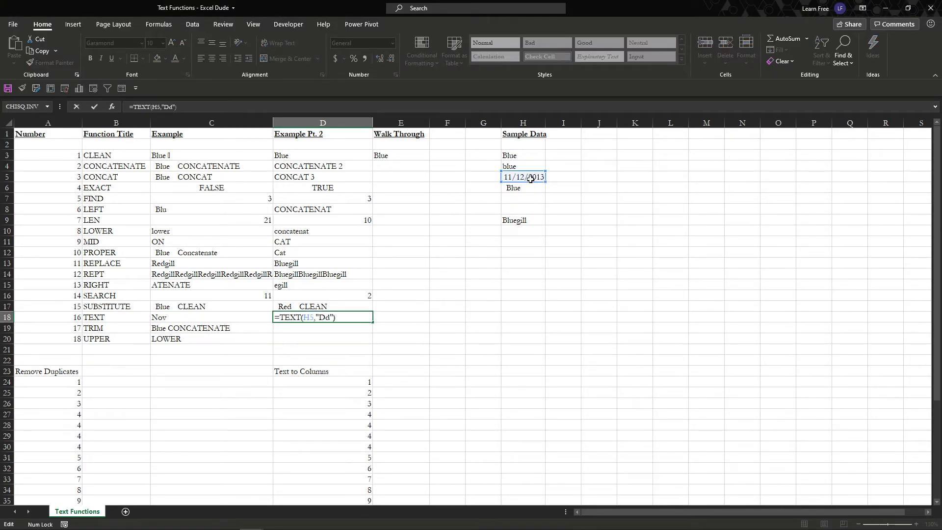
{"action": "key", "text": "Left"}
{"action": "key", "text": "Left"}
{"action": "key", "text": "BackSpace"}
{"action": "key", "text": "BackSpace"}
{"action": "key", "text": "BackSpace"}
{"action": "key", "text": "Delete"}
{"action": "type", "text": "\"Mmm\""}
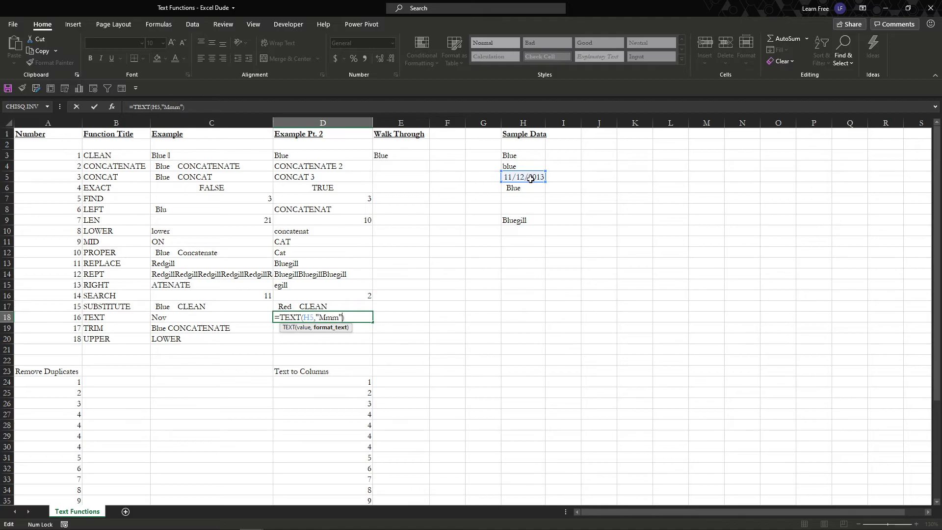
{"action": "key", "text": "Return"}
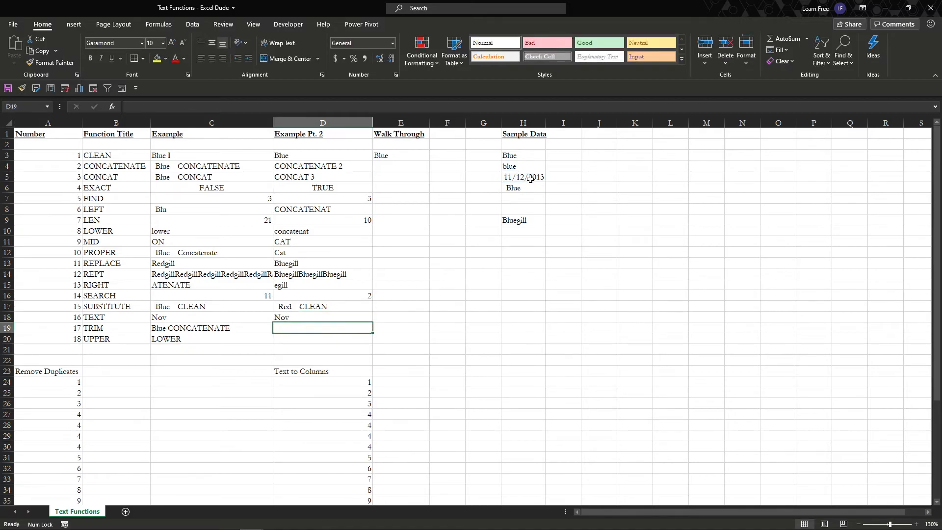
Enter a TEXT formula in E18 that formats the sample date in H5 as "Yyyy".
{"action": "left_click", "coordinate": [531, 179]}
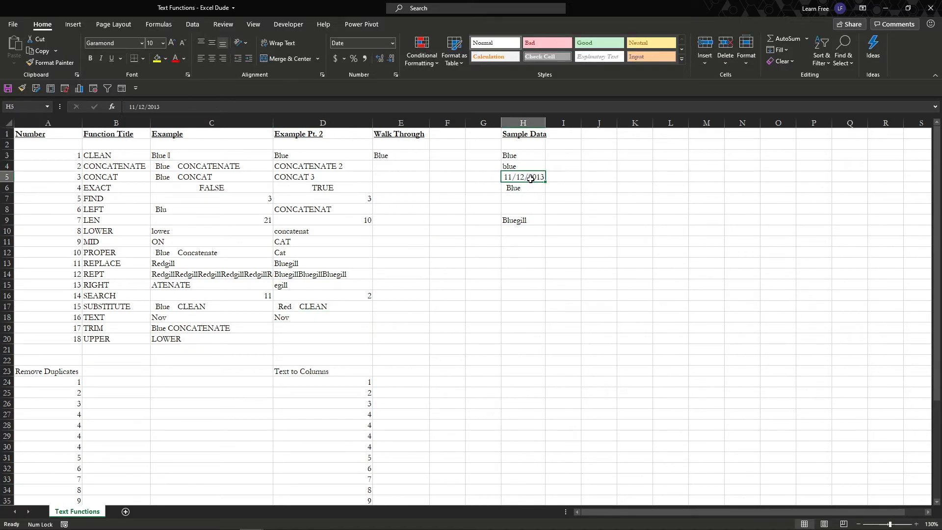
{"action": "left_click", "coordinate": [357, 304]}
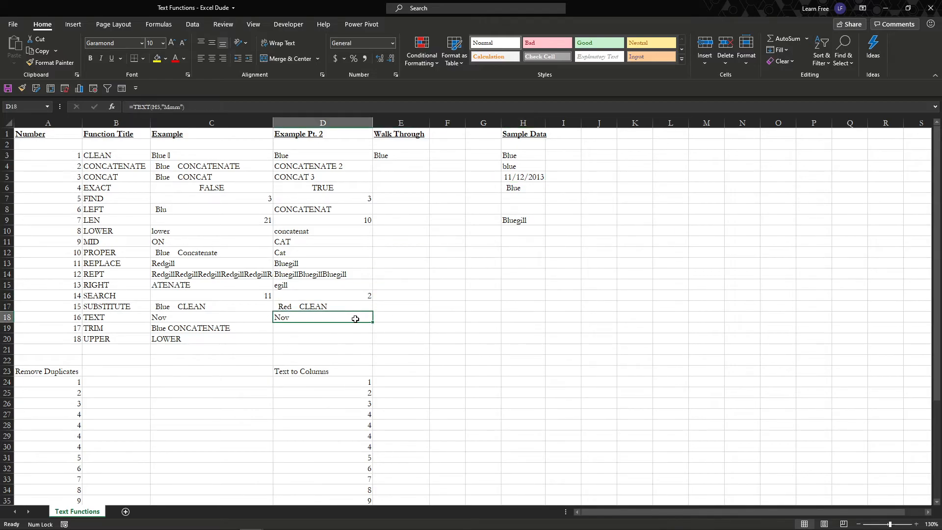
{"action": "left_click", "coordinate": [382, 316]}
{"action": "type", "text": "="}
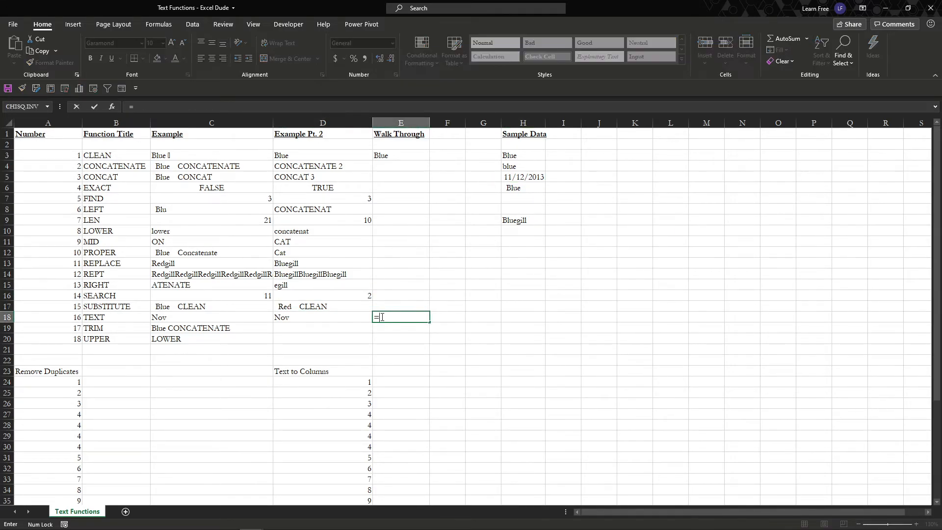
{"action": "type", "text": "tex"}
{"action": "key", "text": "Tab"}
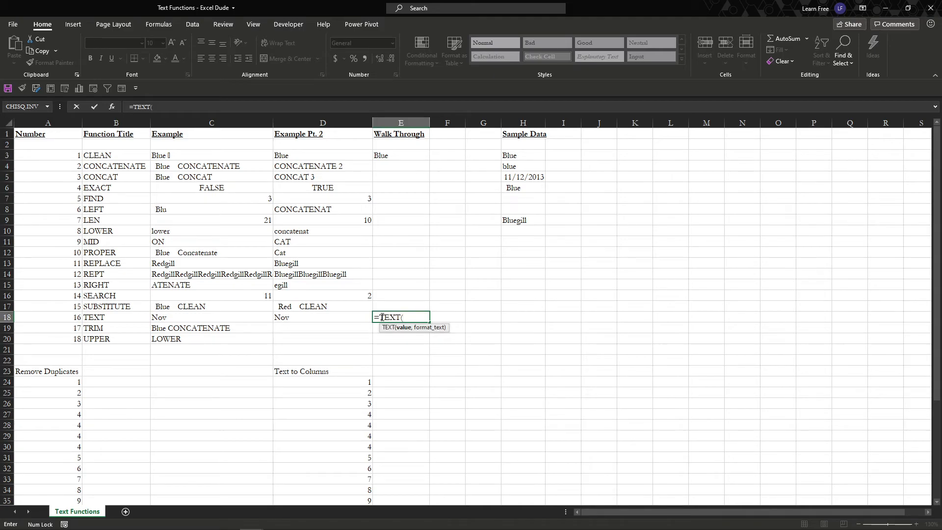
{"action": "key", "text": "Right"}
{"action": "key", "text": "Right"}
{"action": "key", "text": "Right"}
{"action": "key", "text": "ctrl+Up"}
{"action": "key", "text": "ctrl+Up"}
{"action": "key", "text": "ctrl+Up"}
{"action": "key", "text": "Down"}
{"action": "key", "text": "Down"}
{"action": "type", "text": ",\"Yyyy\""}
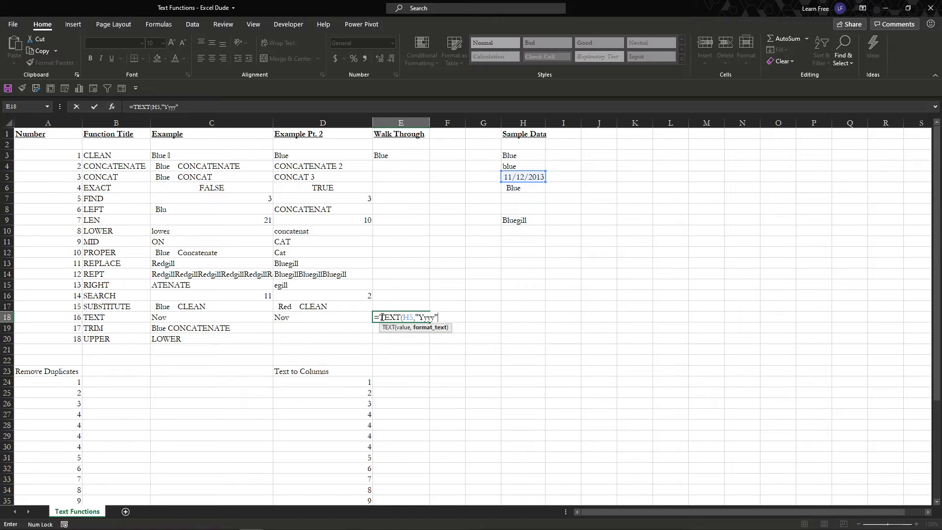
{"action": "key", "text": "Return"}
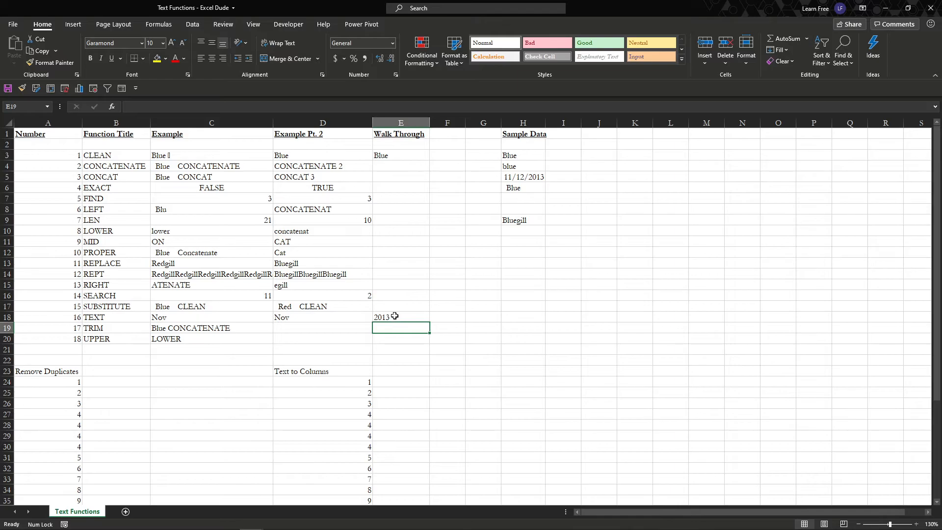
Examine the TRIM formula in C19 and the example text in C3 to C5, including its source cell C4.
{"action": "left_click", "coordinate": [293, 328]}
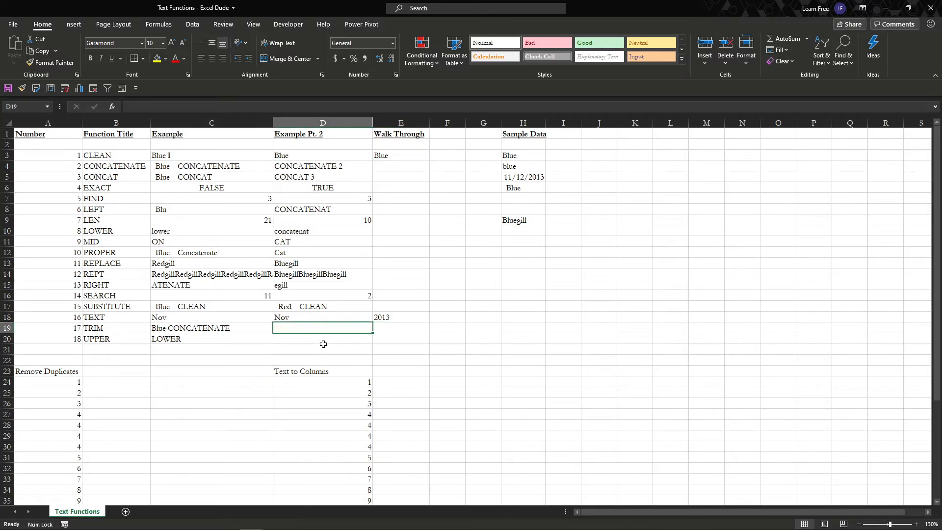
{"action": "left_click", "coordinate": [173, 329]}
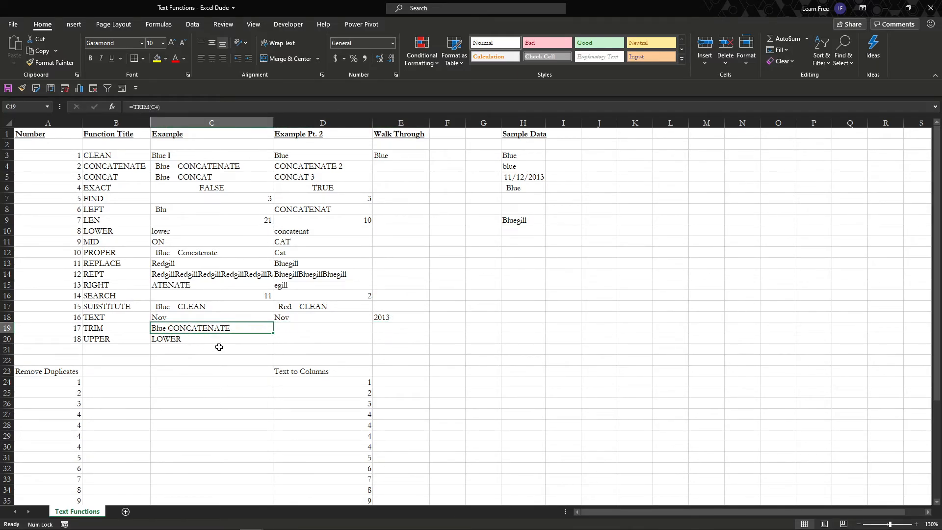
{"action": "key", "text": "F2"}
{"action": "key", "text": "Escape"}
{"action": "left_click", "coordinate": [190, 166]}
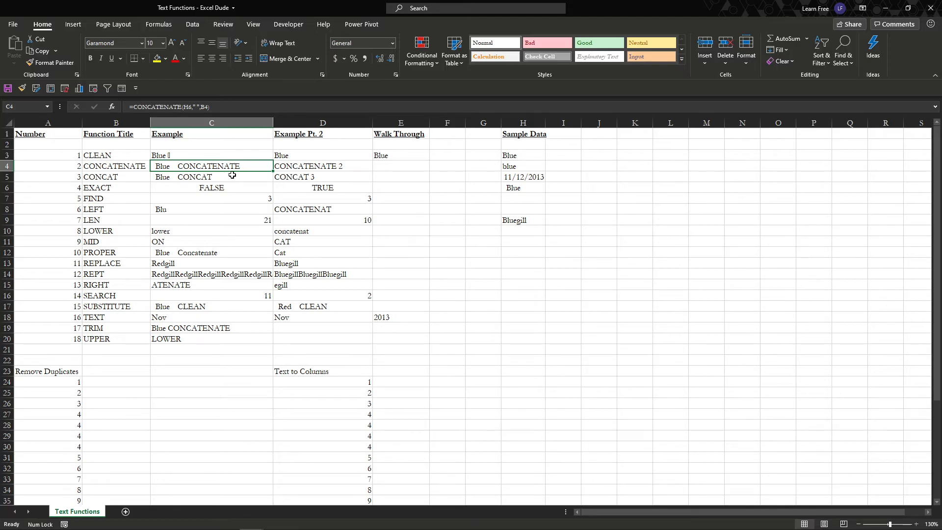
{"action": "left_click", "coordinate": [249, 177]}
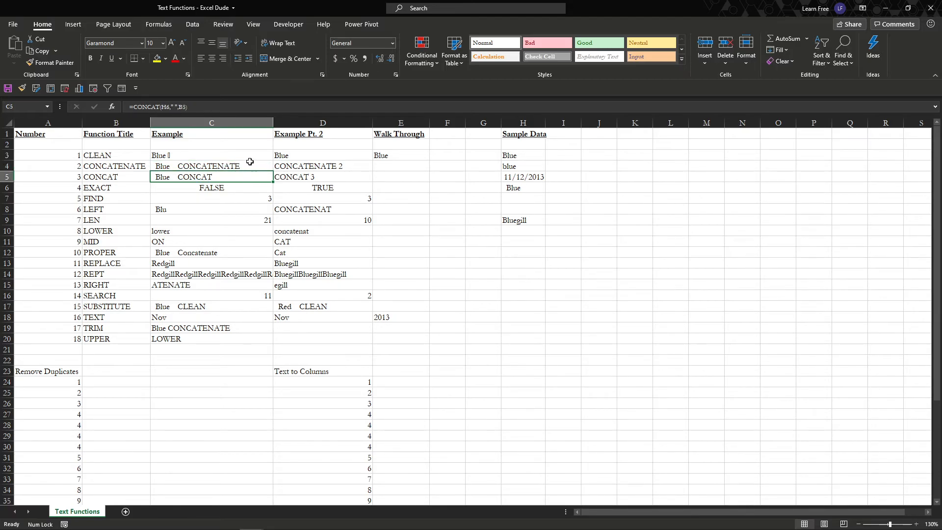
{"action": "left_click", "coordinate": [250, 163]}
{"action": "left_click", "coordinate": [248, 156]}
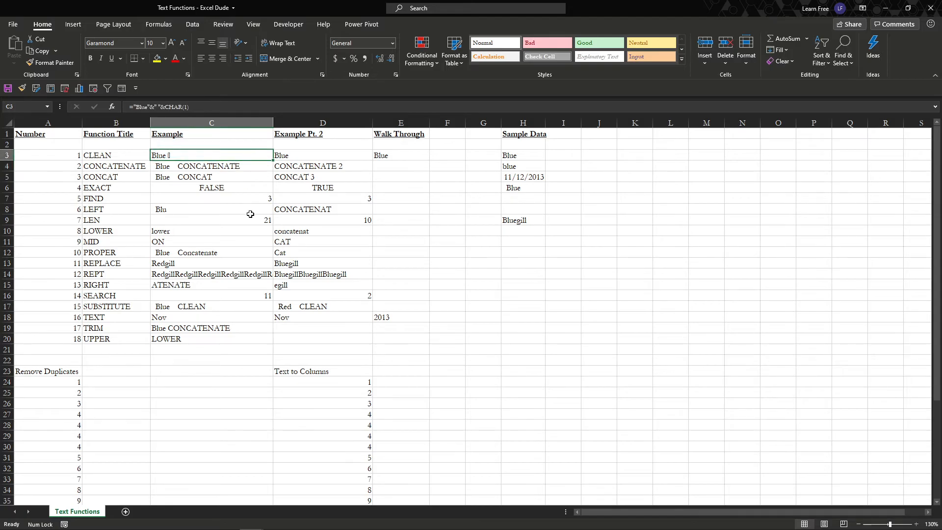
Enter a TRIM formula in D19 that removes the extra spaces from the text in C4.
{"action": "left_click", "coordinate": [295, 327]}
{"action": "type", "text": "="}
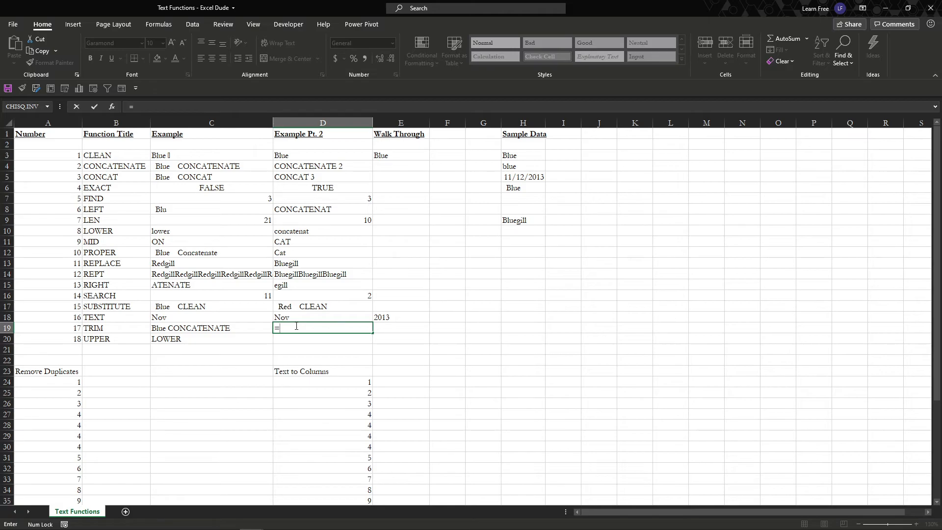
{"action": "type", "text": "TRIM("}
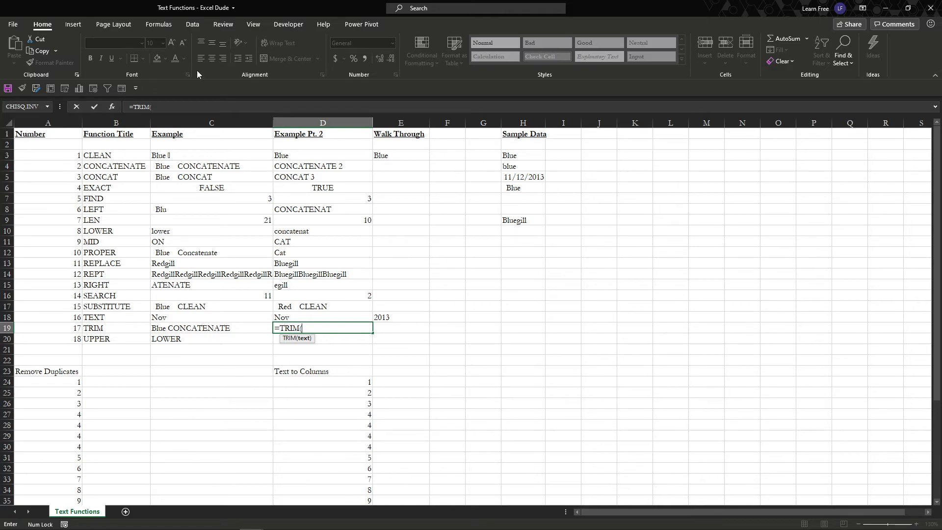
{"action": "key", "text": "Escape"}
{"action": "type", "text": "=trim"}
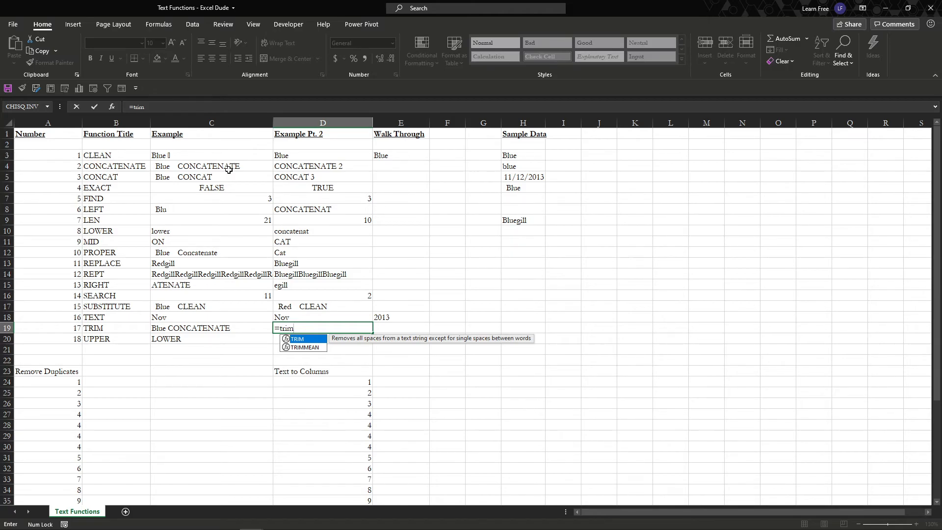
{"action": "key", "text": "Tab"}
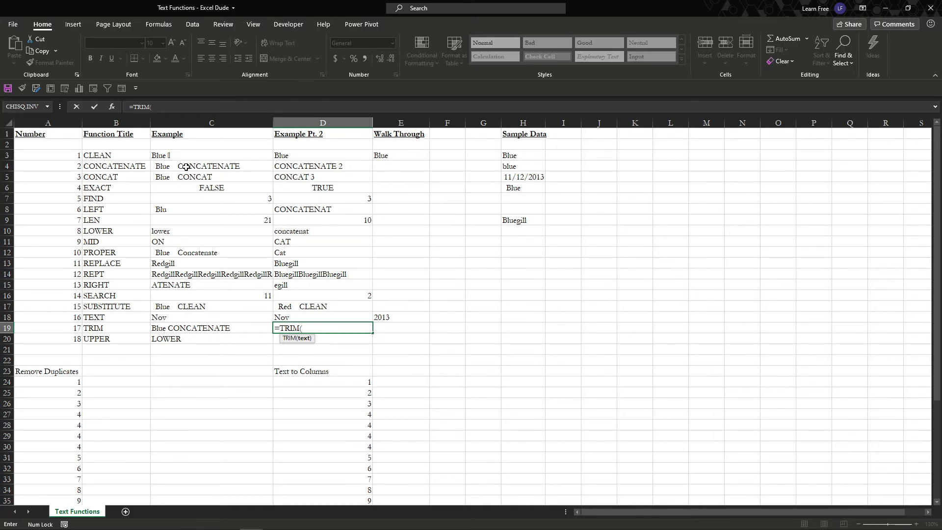
{"action": "left_click", "coordinate": [238, 166]}
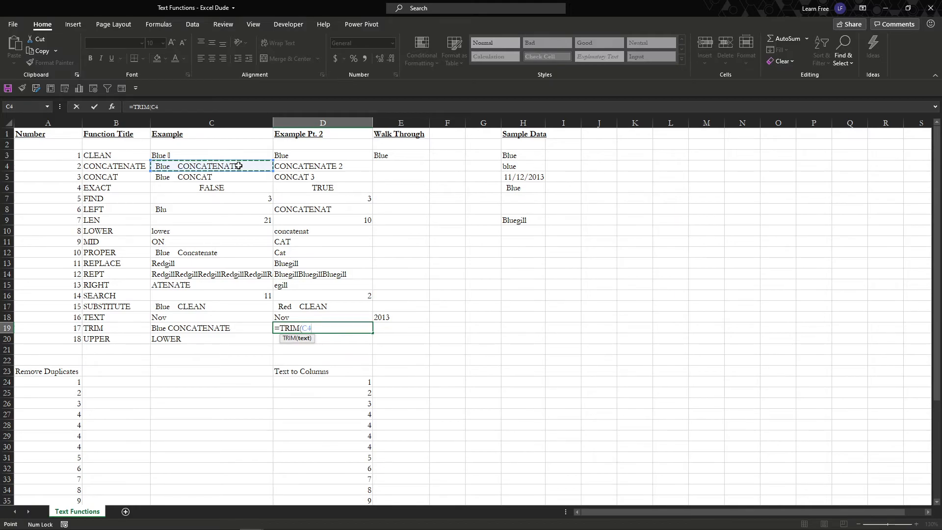
{"action": "key", "text": "Return"}
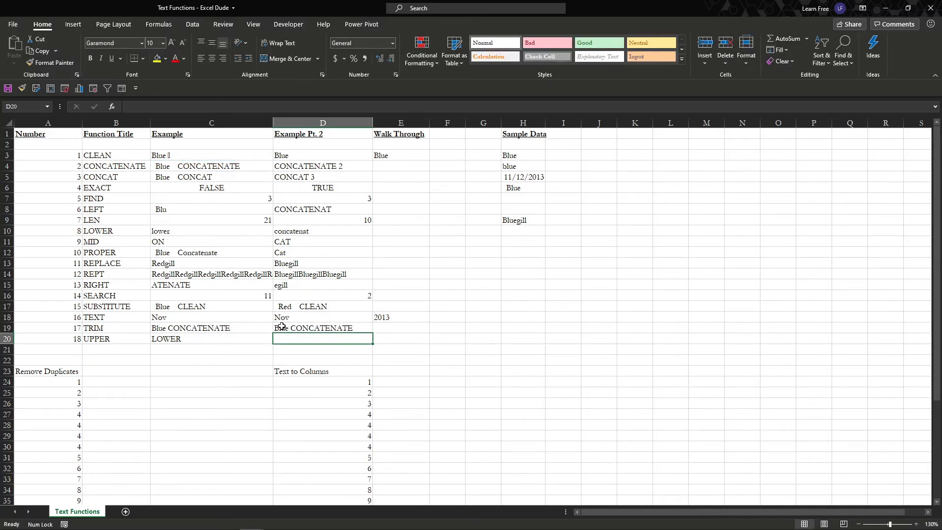
Enter a PROPER formula in E19 that converts the trimmed text in D19 to proper case.
{"action": "left_click", "coordinate": [381, 327]}
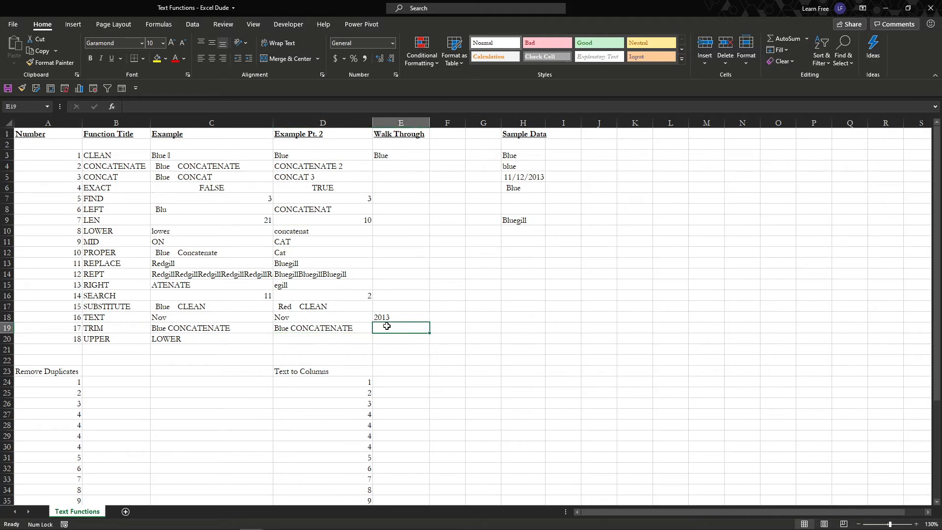
{"action": "type", "text": "=proper"}
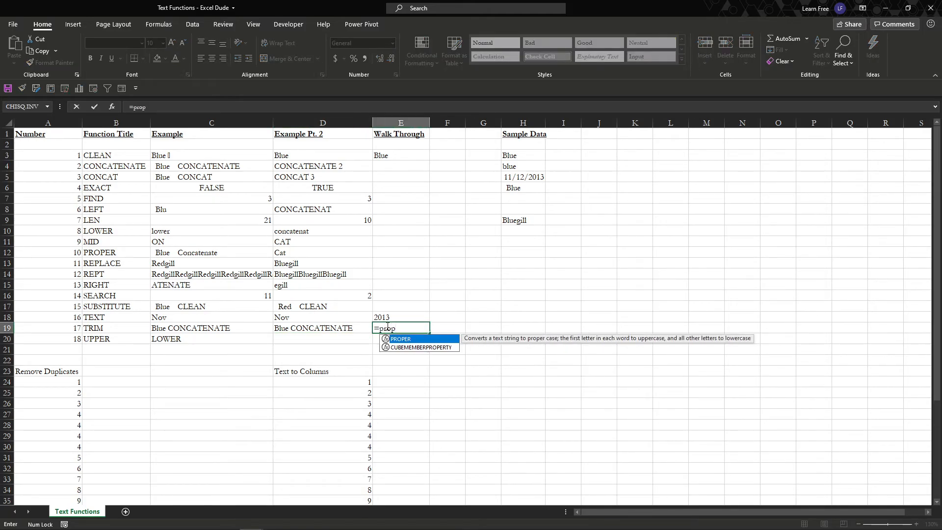
{"action": "key", "text": "Tab"}
{"action": "key", "text": "Left"}
{"action": "key", "text": "Return"}
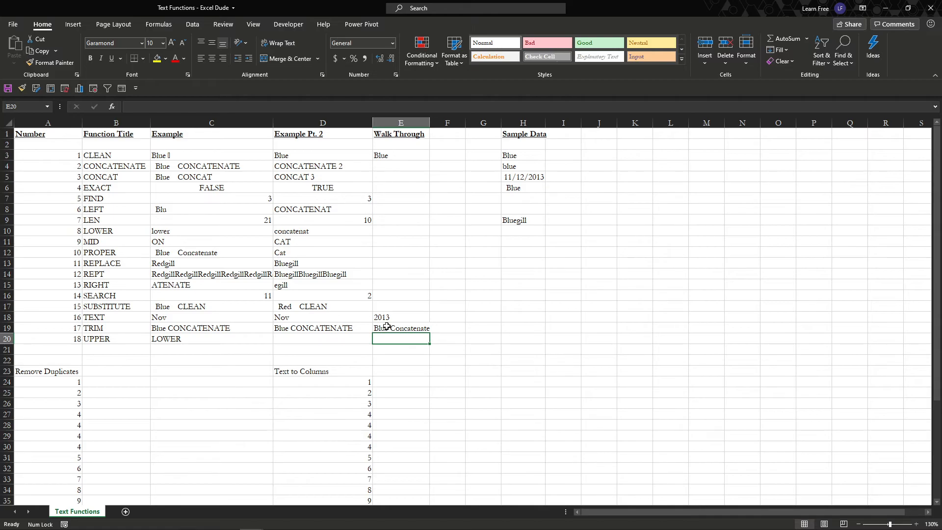
Enter an UPPER formula in D20 that converts the trimmed text in D19 to uppercase.
{"action": "key", "text": "Left"}
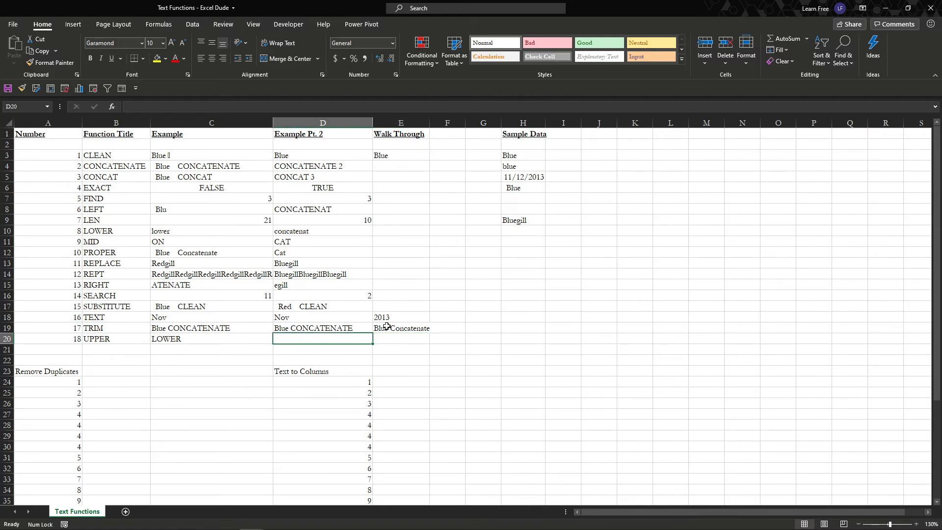
{"action": "type", "text": "="}
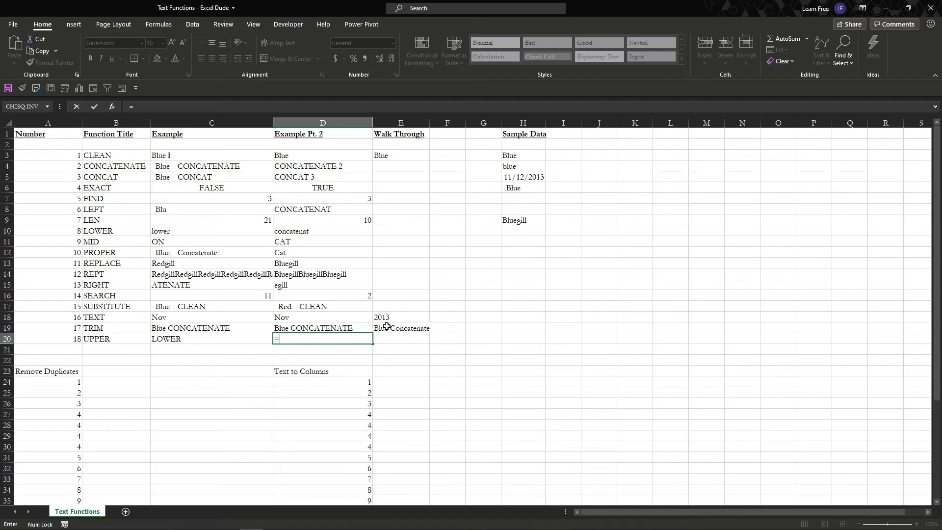
{"action": "type", "text": "UPPER("}
{"action": "key", "text": "Up"}
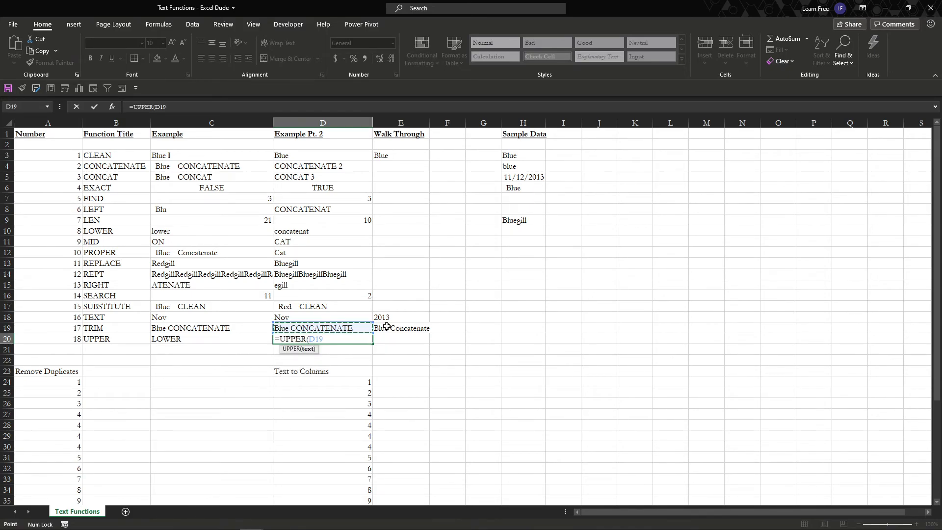
{"action": "key", "text": "Return"}
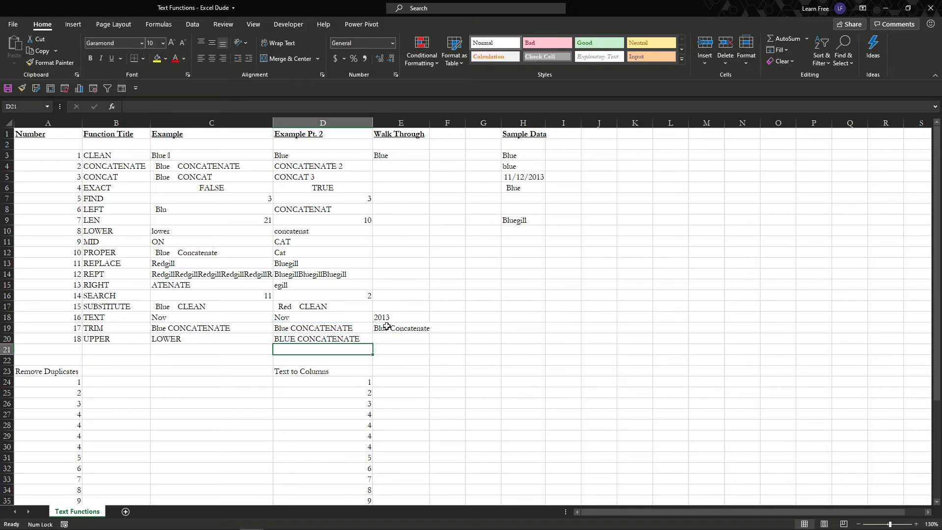
Enter an UPPER formula in E20 that converts the proper-case text in E19 to uppercase.
{"action": "key", "text": "Up"}
{"action": "key", "text": "Right"}
{"action": "type", "text": "=UPPER("}
{"action": "key", "text": "Up"}
{"action": "key", "text": "Return"}
Select the first number of the Remove Duplicates list in A24.
{"action": "key", "text": "Left"}
{"action": "key", "text": "Left"}
{"action": "key", "text": "Left"}
{"action": "key", "text": "Left"}
{"action": "key", "text": "Down"}
{"action": "key", "text": "Down"}
{"action": "key", "text": "Down"}
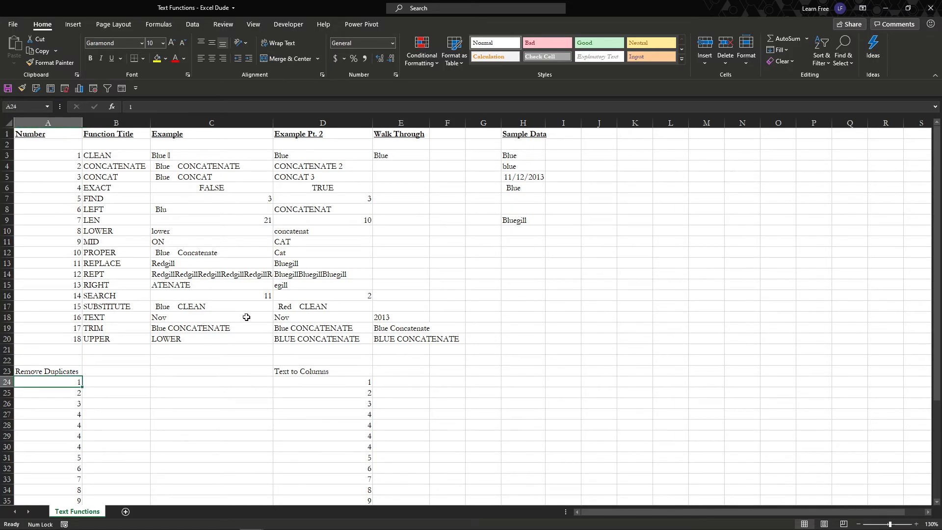
Examine the Remove Duplicates list and its repeated 4s in A27:A30.
{"action": "scroll", "coordinate": [211, 309], "scroll_direction": "down", "scroll_amount": 4}
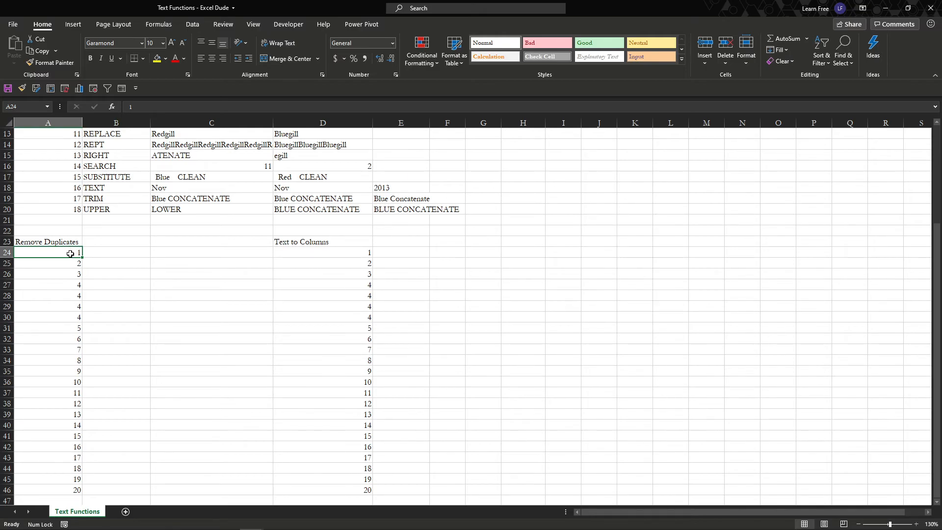
{"action": "left_click_drag", "start_coordinate": [70, 253], "coordinate": [75, 456]}
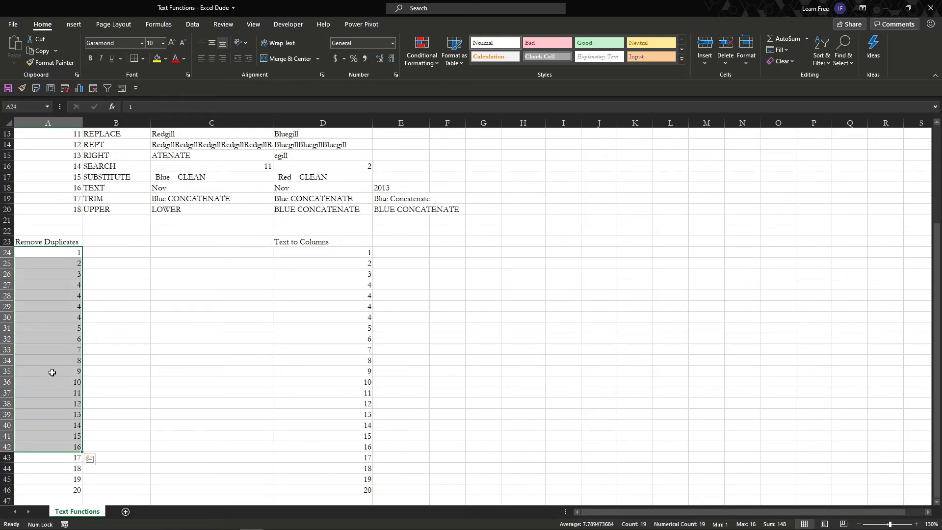
{"action": "left_click", "coordinate": [50, 372]}
{"action": "left_click_drag", "start_coordinate": [63, 281], "coordinate": [64, 318]}
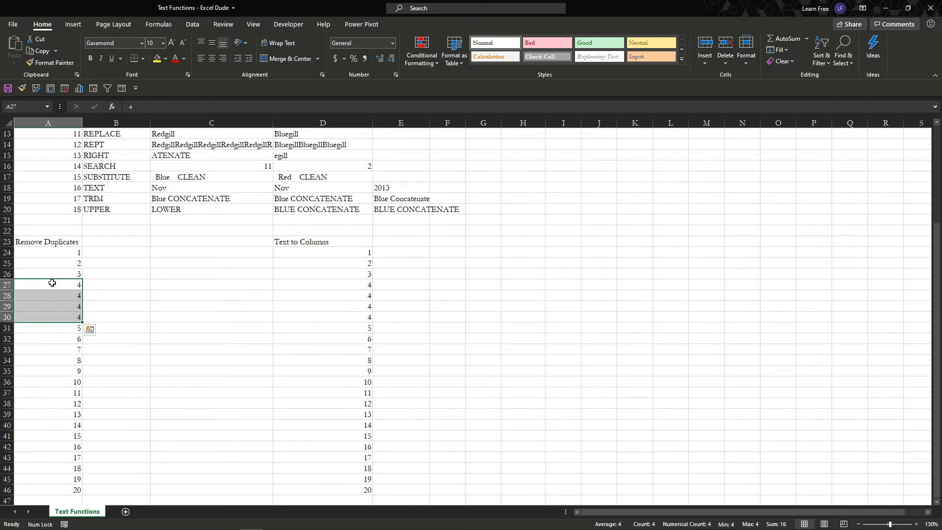
{"action": "left_click", "coordinate": [73, 253]}
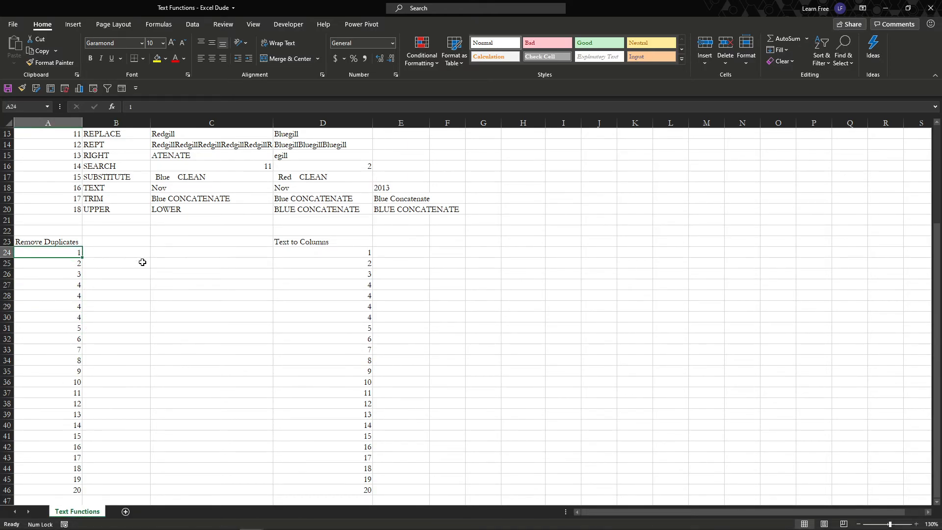
Remove the duplicate values from the list in A23:A46, treating the first row as a header, and select the remaining numbers.
{"action": "key", "text": "Up"}
{"action": "key", "text": "ctrl+shift+Down"}
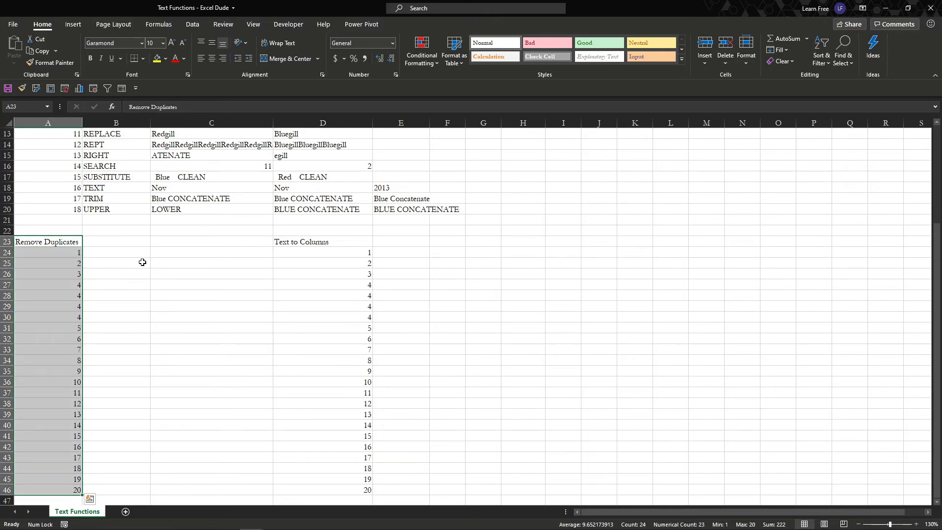
{"action": "key", "text": "ctrl+shift+Up"}
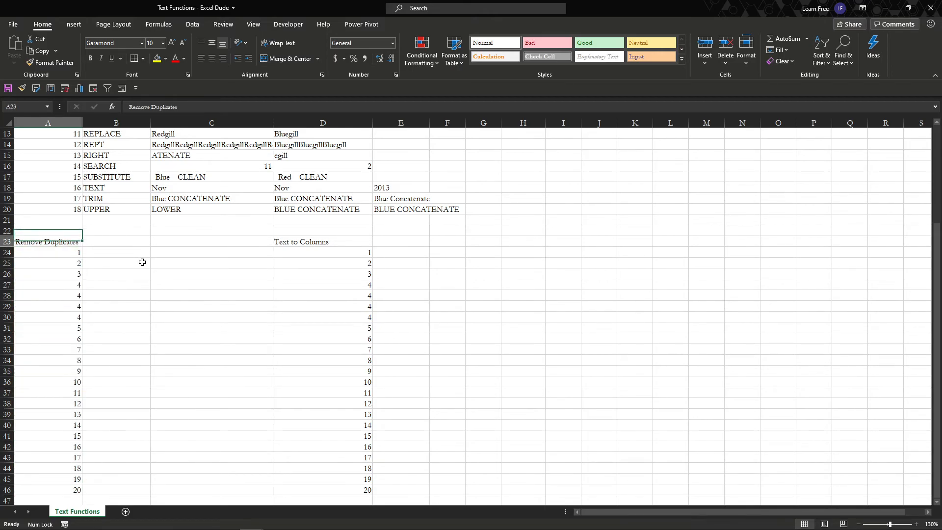
{"action": "key", "text": "ctrl+shift+Down"}
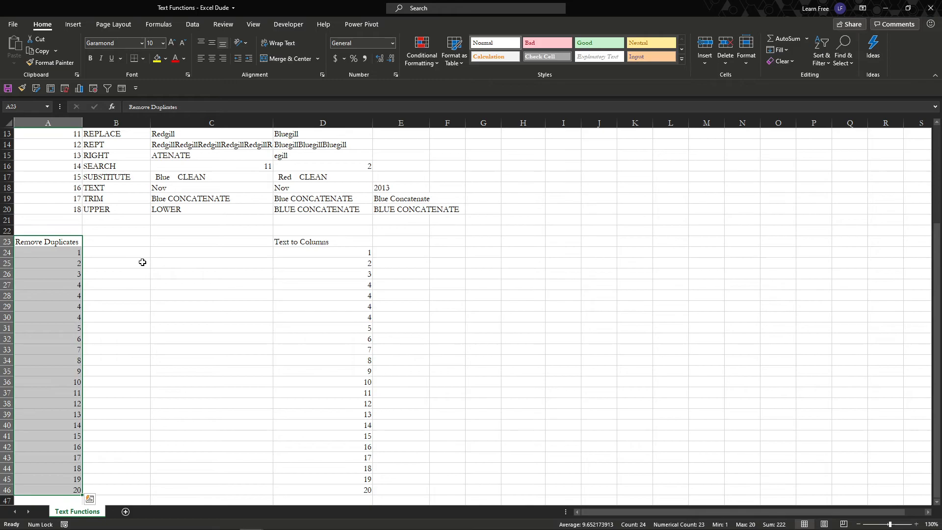
{"action": "key", "text": "ctrl+shift+Up"}
{"action": "left_click_drag", "start_coordinate": [72, 243], "coordinate": [74, 487]}
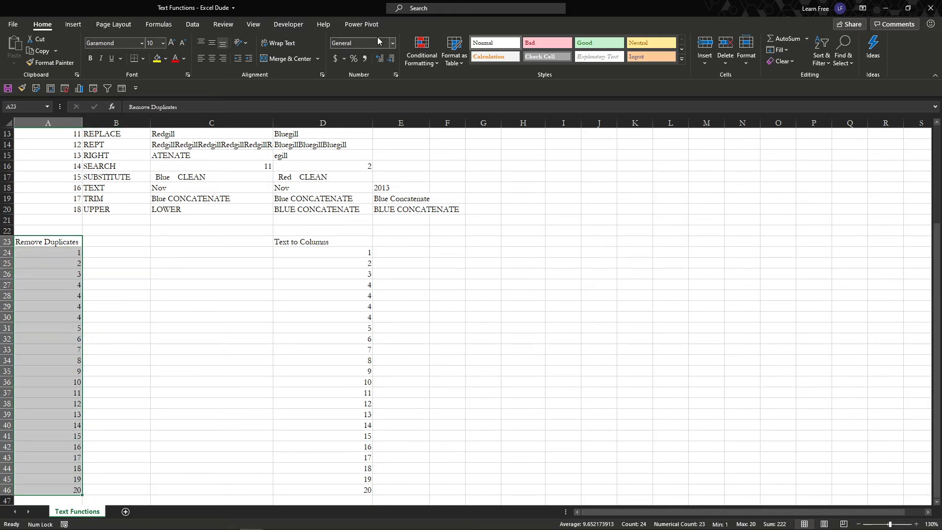
{"action": "left_click", "coordinate": [190, 26]}
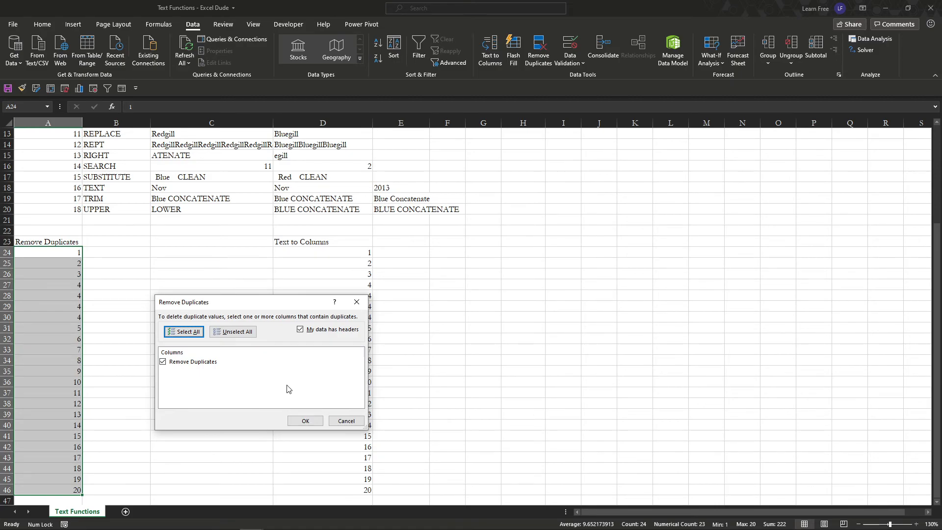
{"action": "left_click", "coordinate": [305, 421]}
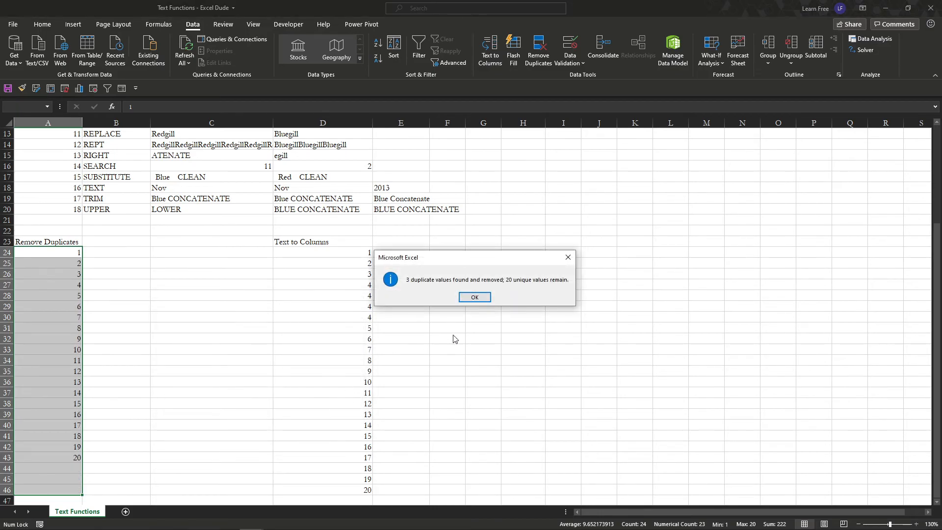
{"action": "left_click", "coordinate": [474, 297]}
{"action": "left_click_drag", "start_coordinate": [49, 252], "coordinate": [63, 453]}
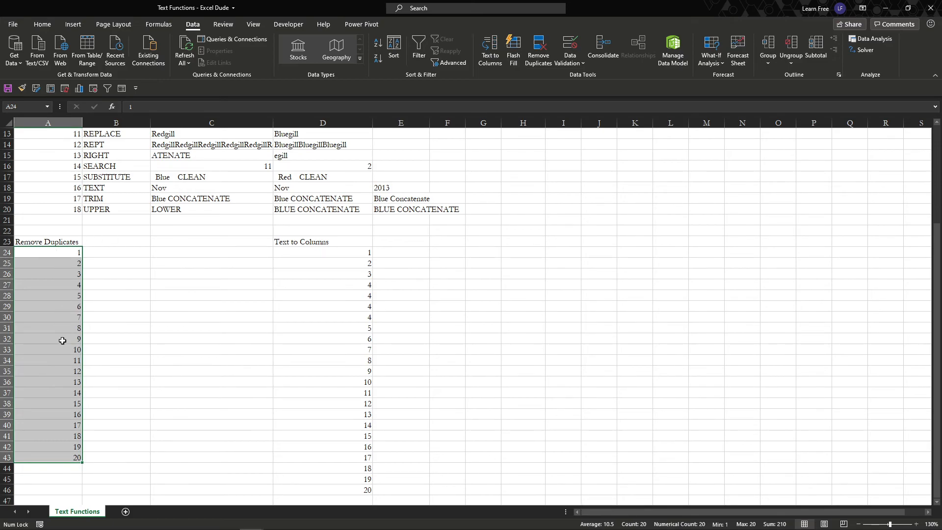
Select the numbers D24:D46 under the Text to Columns heading and start a Text to Columns conversion on them.
{"action": "left_click", "coordinate": [333, 251]}
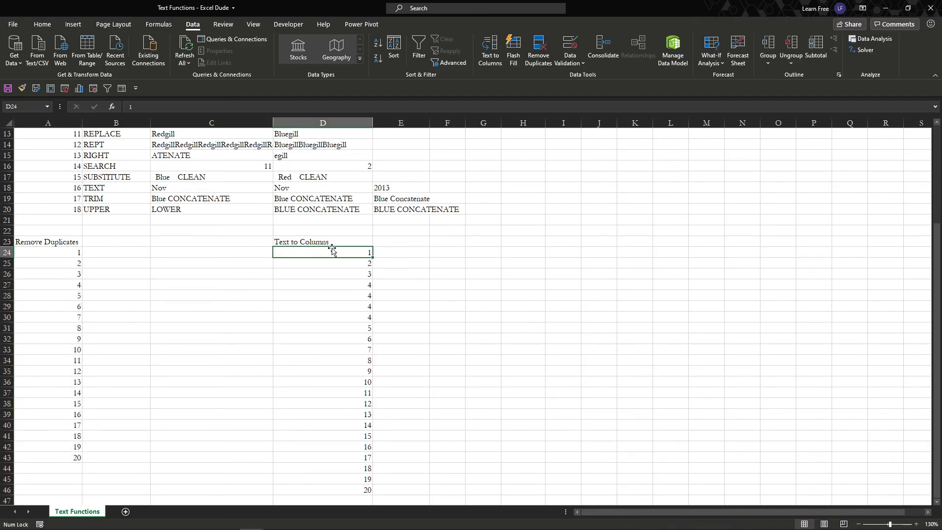
{"action": "key", "text": "Down"}
{"action": "key", "text": "Down"}
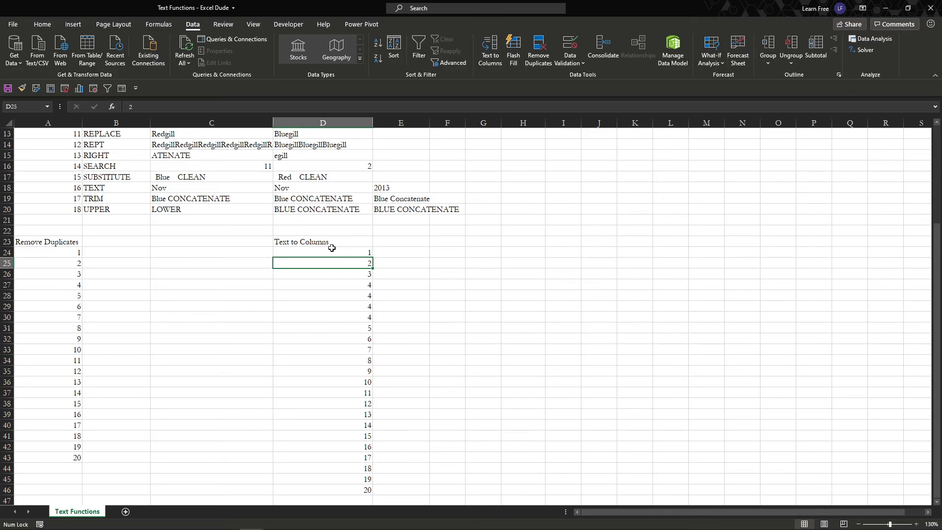
{"action": "key", "text": "Up"}
{"action": "key", "text": "Up"}
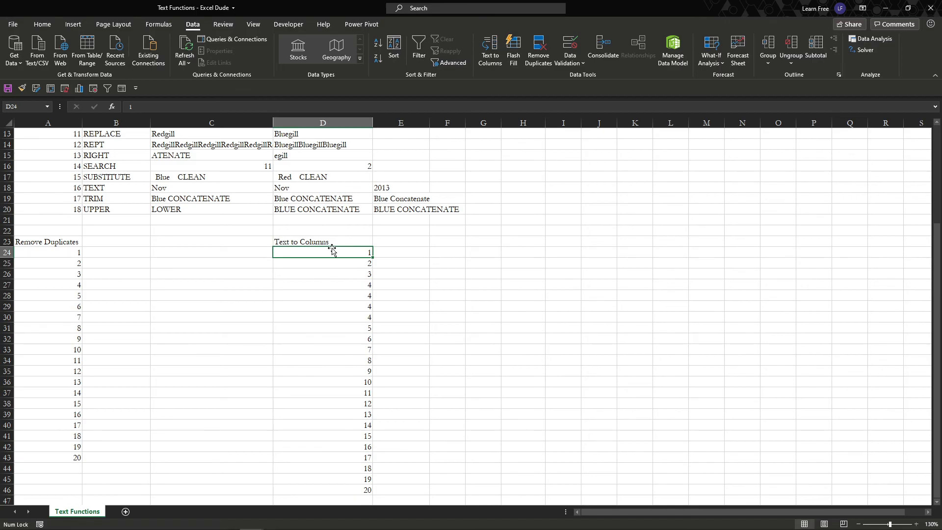
{"action": "key", "text": "ctrl+Down"}
{"action": "key", "text": "ctrl+Up"}
{"action": "left_click", "coordinate": [332, 252]}
{"action": "key", "text": "ctrl+shift+Down"}
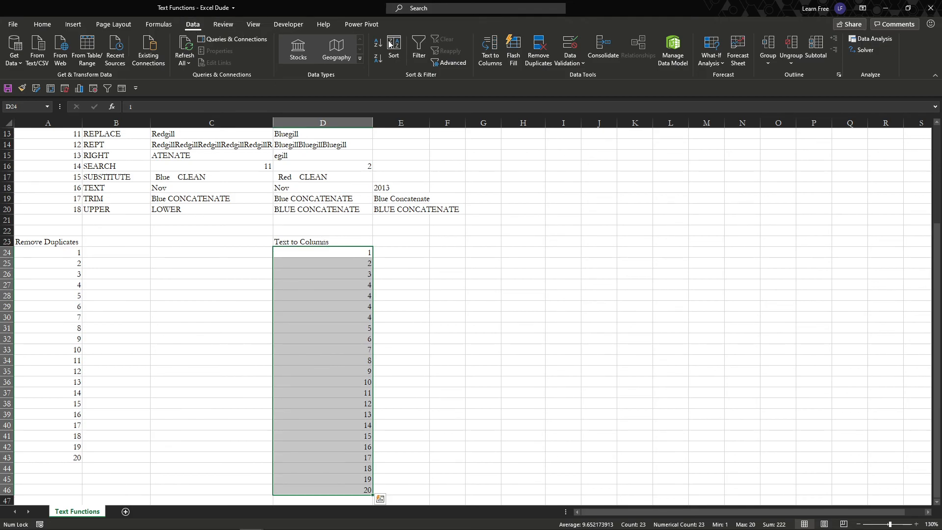
{"action": "left_click", "coordinate": [497, 47]}
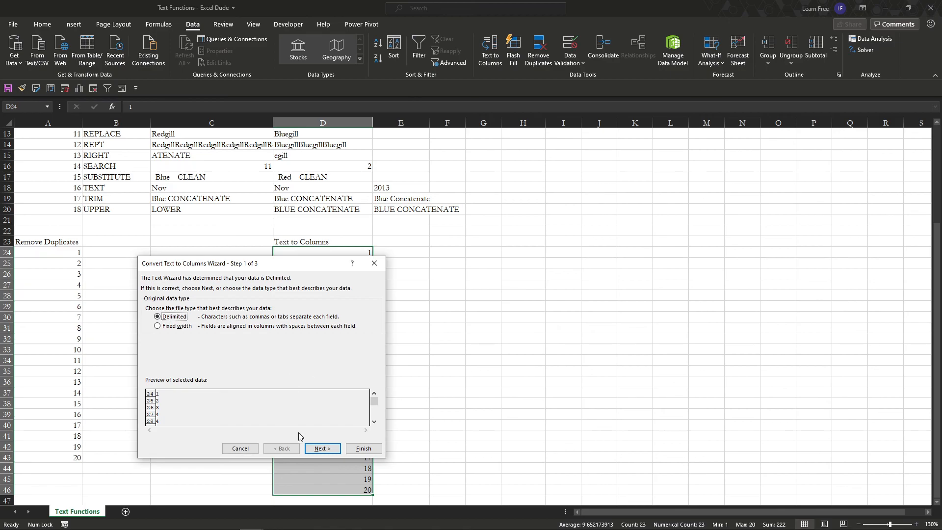
Try the delimited split with the comma and a custom "+" delimiter, and return to the data type choice.
{"action": "left_click", "coordinate": [324, 449]}
{"action": "left_click", "coordinate": [148, 306]}
{"action": "left_click", "coordinate": [149, 325]}
{"action": "left_click", "coordinate": [150, 326]}
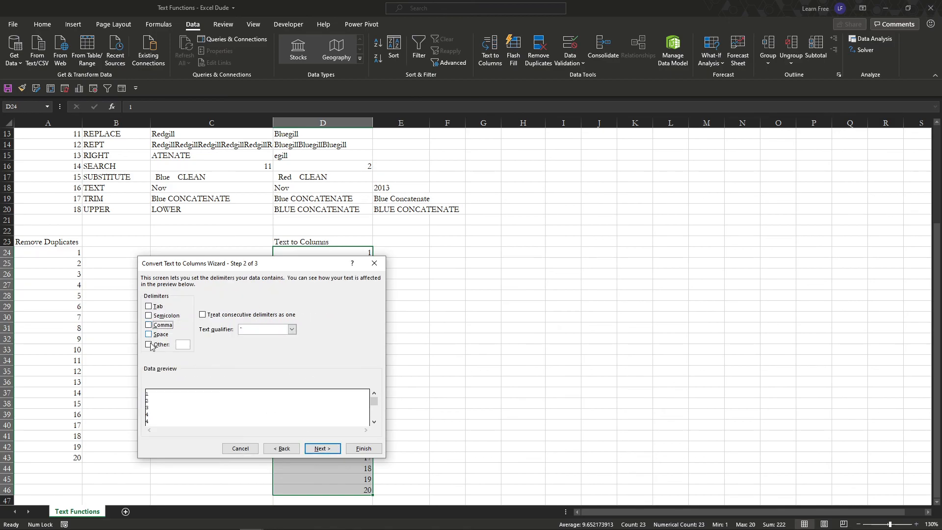
{"action": "left_click", "coordinate": [149, 344]}
{"action": "type", "text": "+"}
{"action": "left_click", "coordinate": [149, 344]}
{"action": "left_click", "coordinate": [289, 448]}
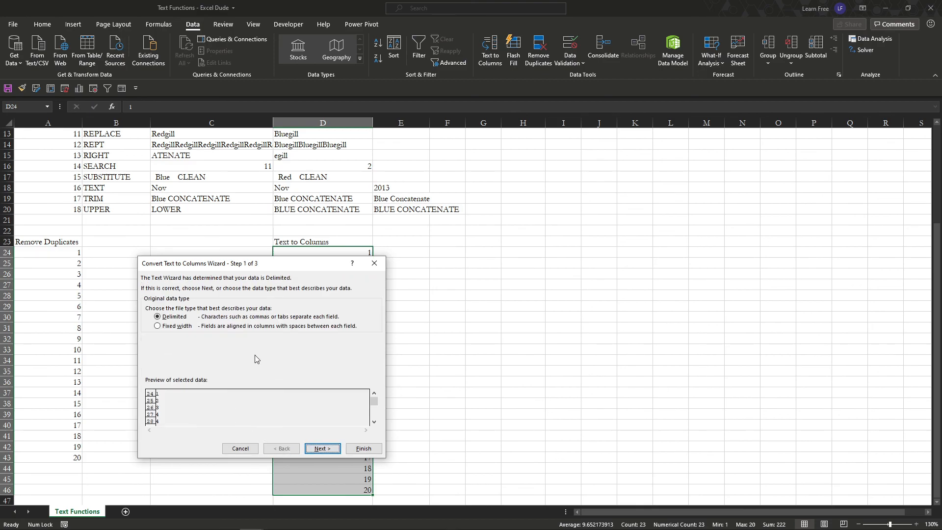
Split the selected numbers by fixed width with a column break after the first digit, using General format and destination $D$24.
{"action": "left_click", "coordinate": [164, 326]}
{"action": "left_click", "coordinate": [322, 449]}
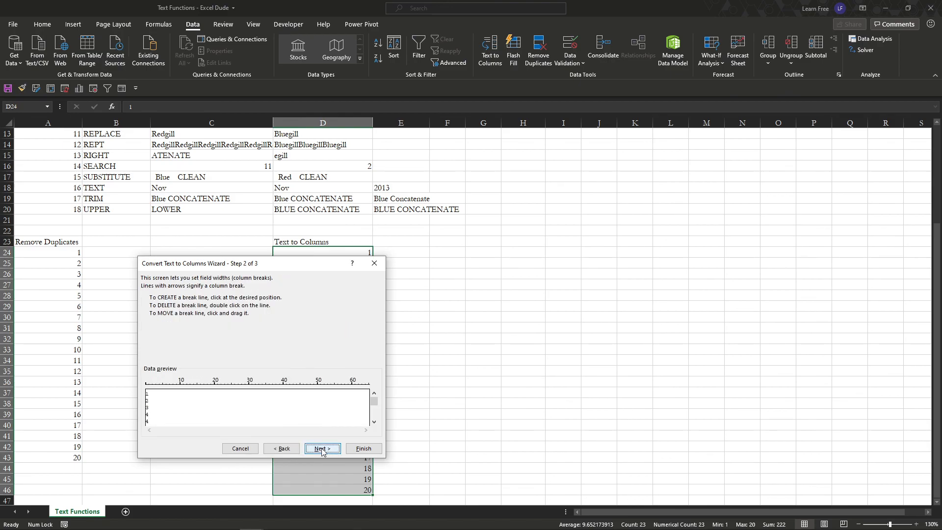
{"action": "left_click", "coordinate": [149, 401]}
{"action": "left_click", "coordinate": [322, 449]}
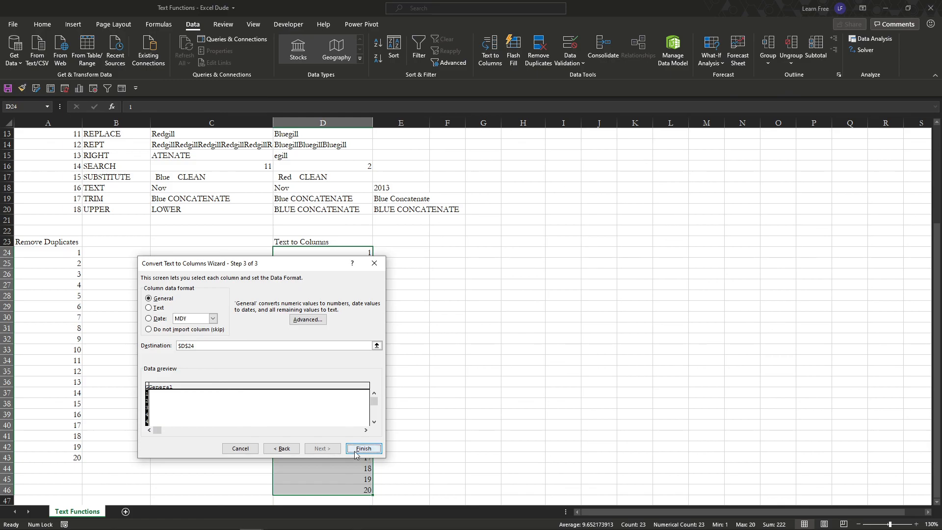
{"action": "left_click", "coordinate": [355, 449]}
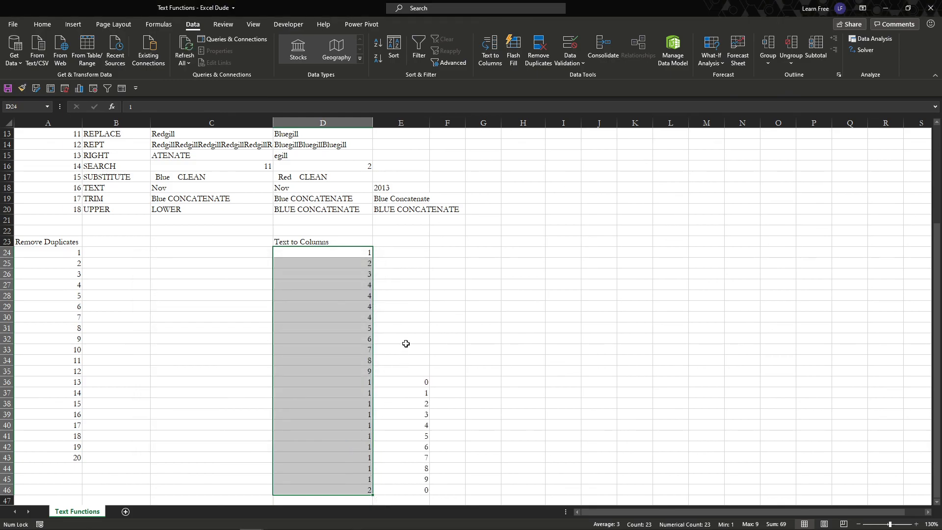
{"action": "left_click_drag", "start_coordinate": [404, 252], "coordinate": [397, 490]}
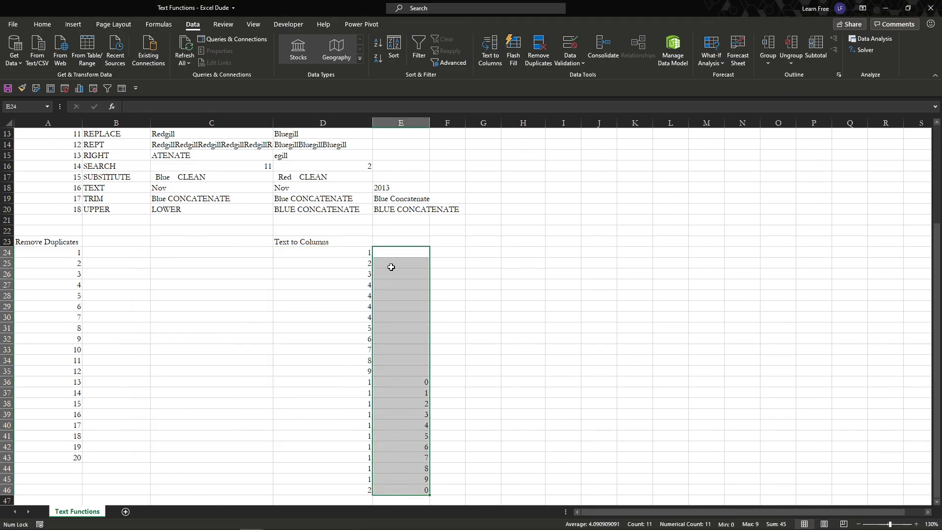
{"action": "left_click", "coordinate": [399, 252]}
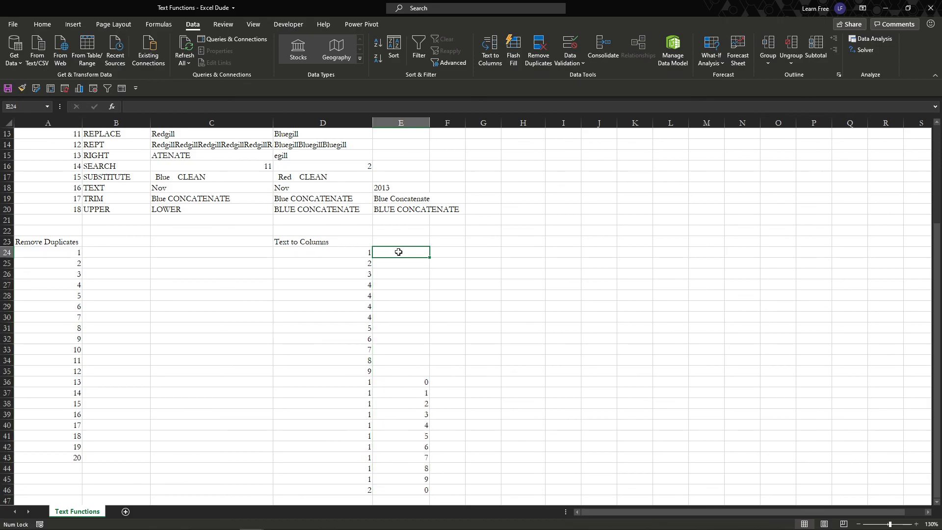